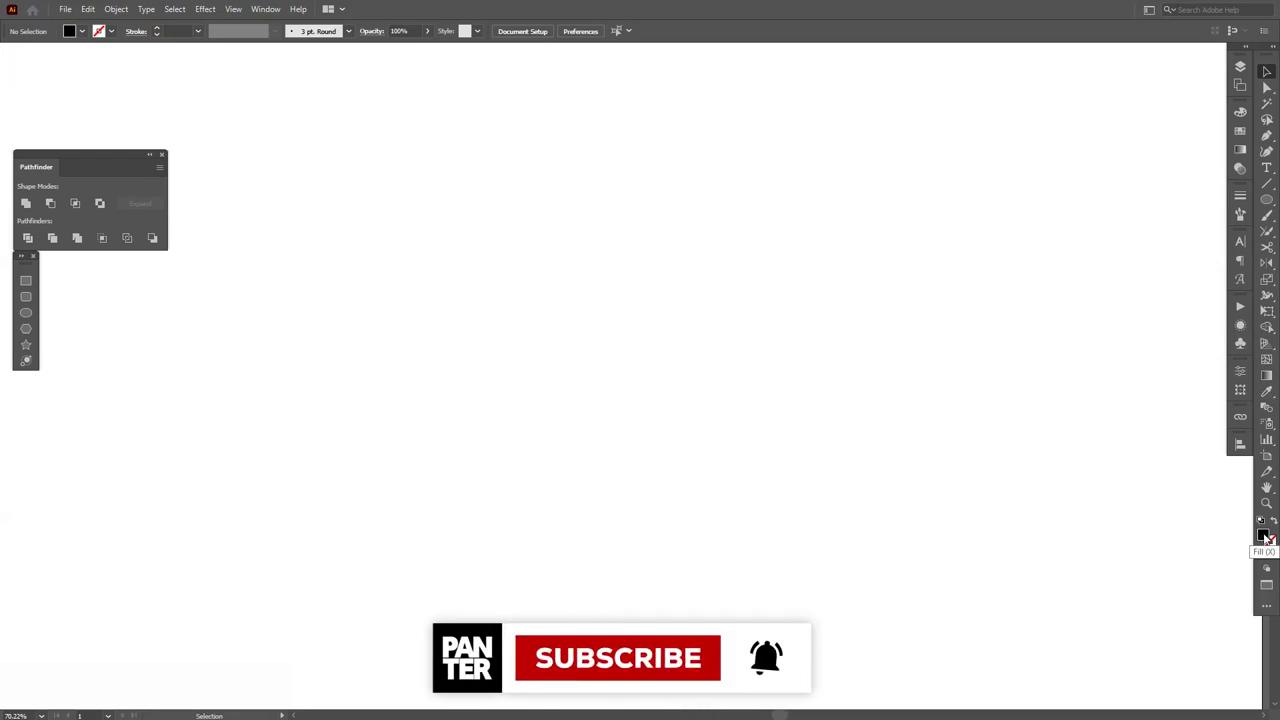
click(1272, 543)
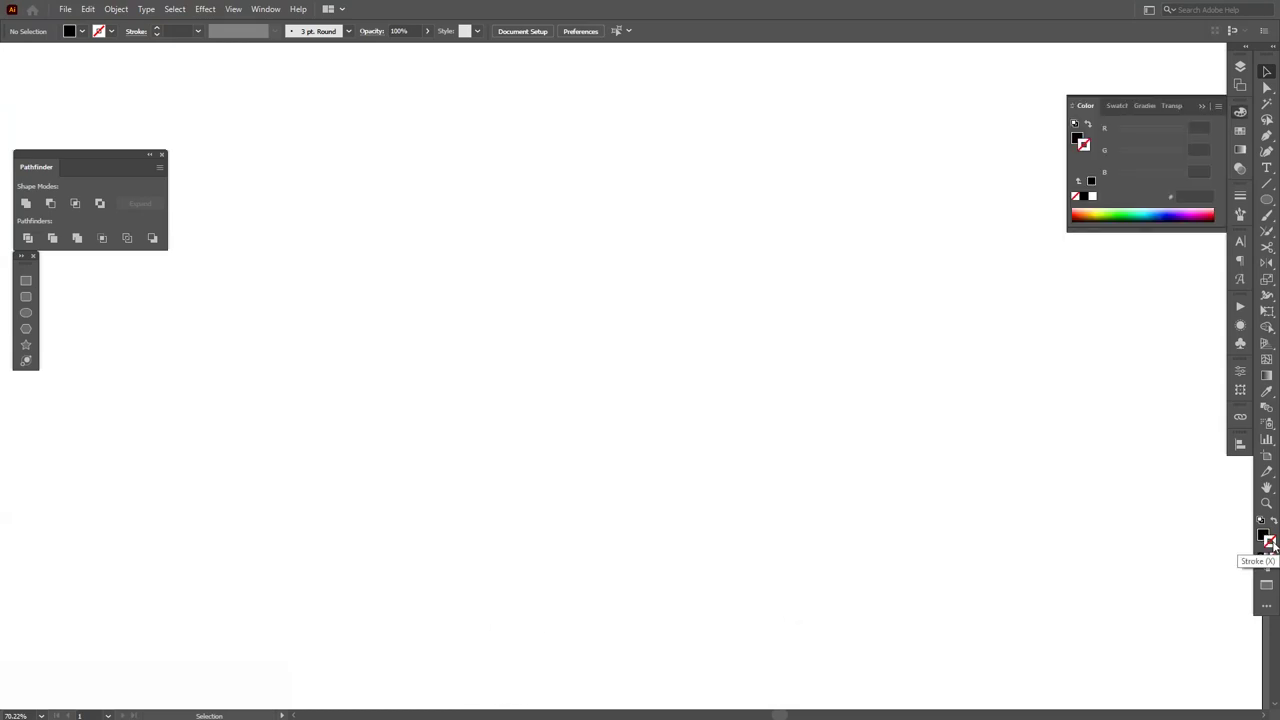
click(1149, 212)
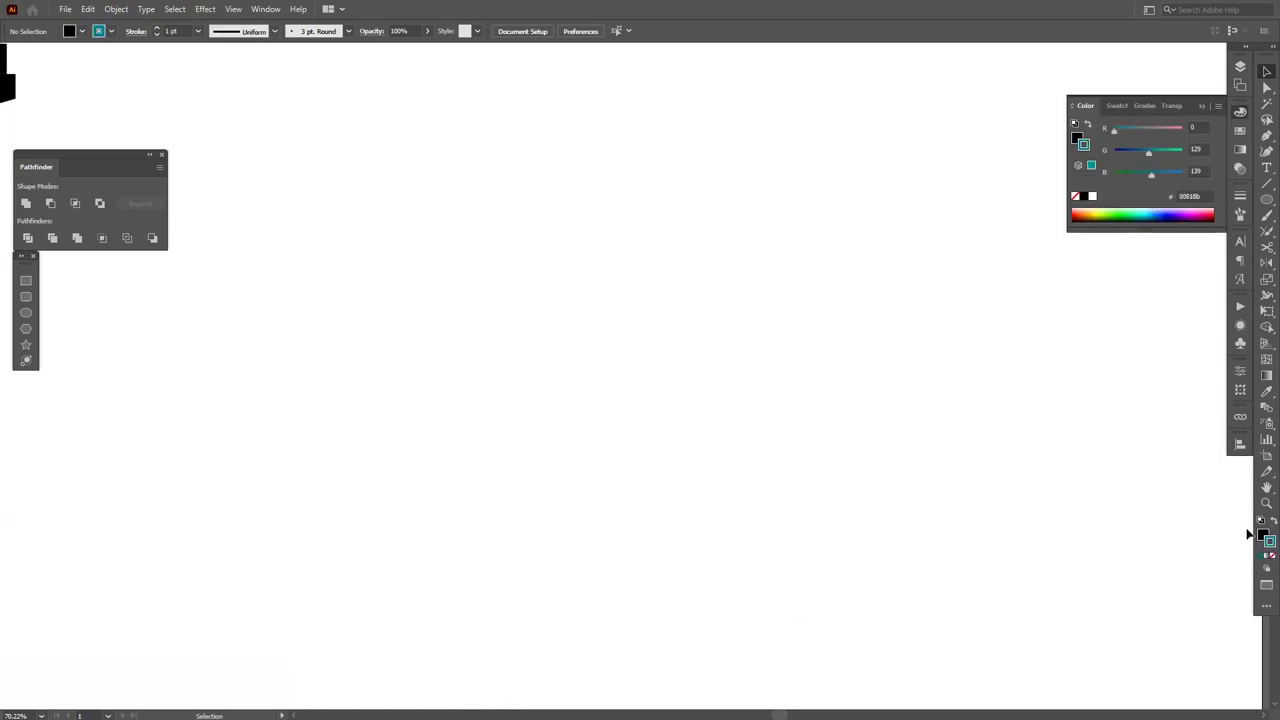
click(1272, 556)
- Draw a long, thin black rectangle without a stroke, about 913 by 29 px, near the artboard's upper edge
key(m)
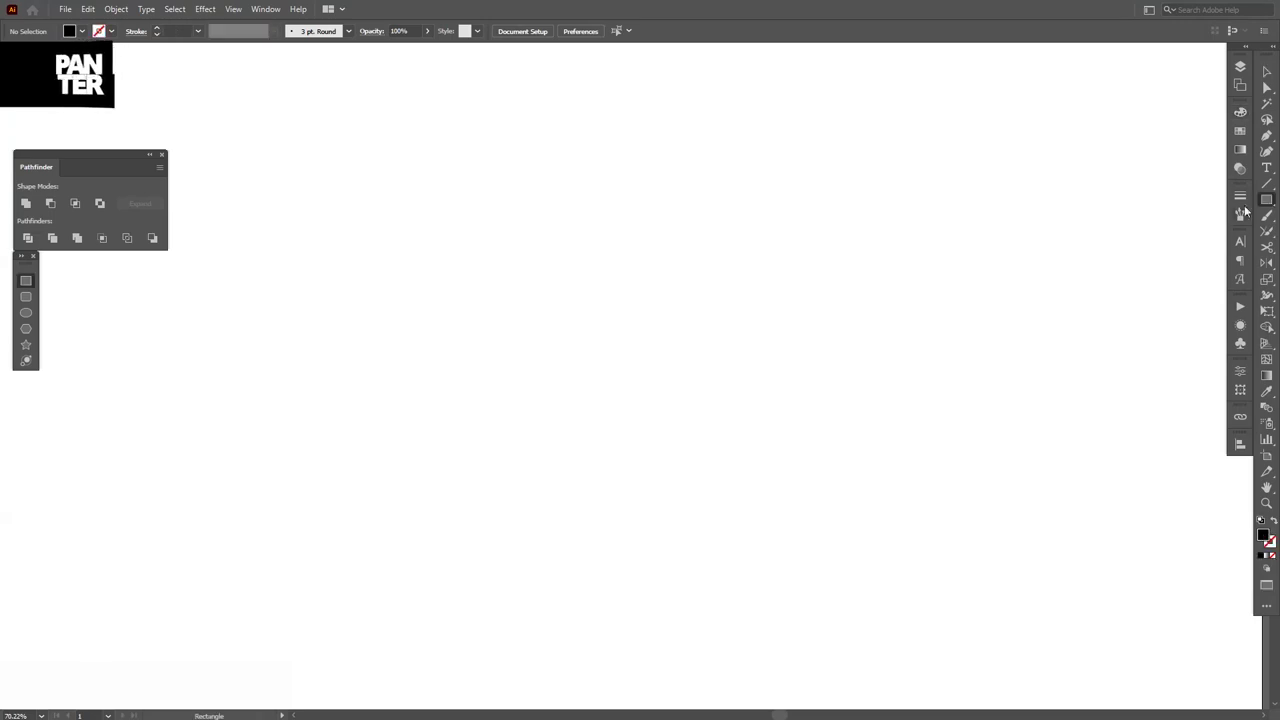
click(1266, 199)
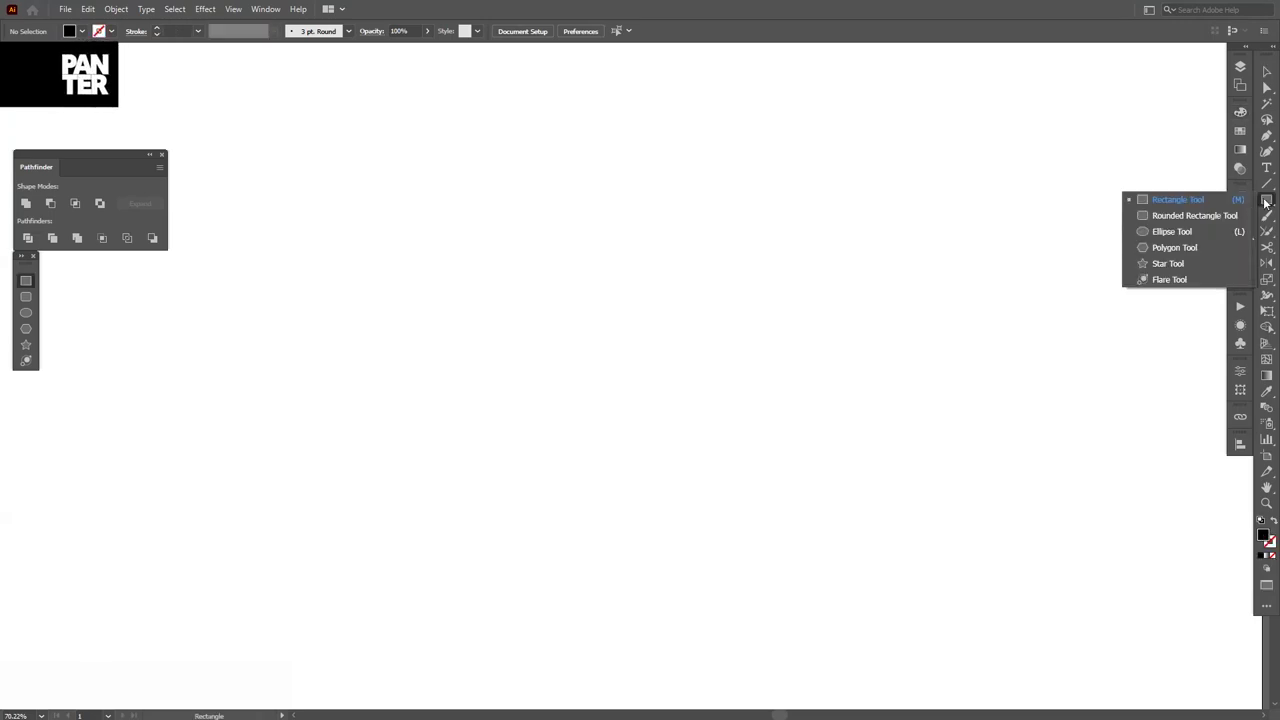
click(1195, 201)
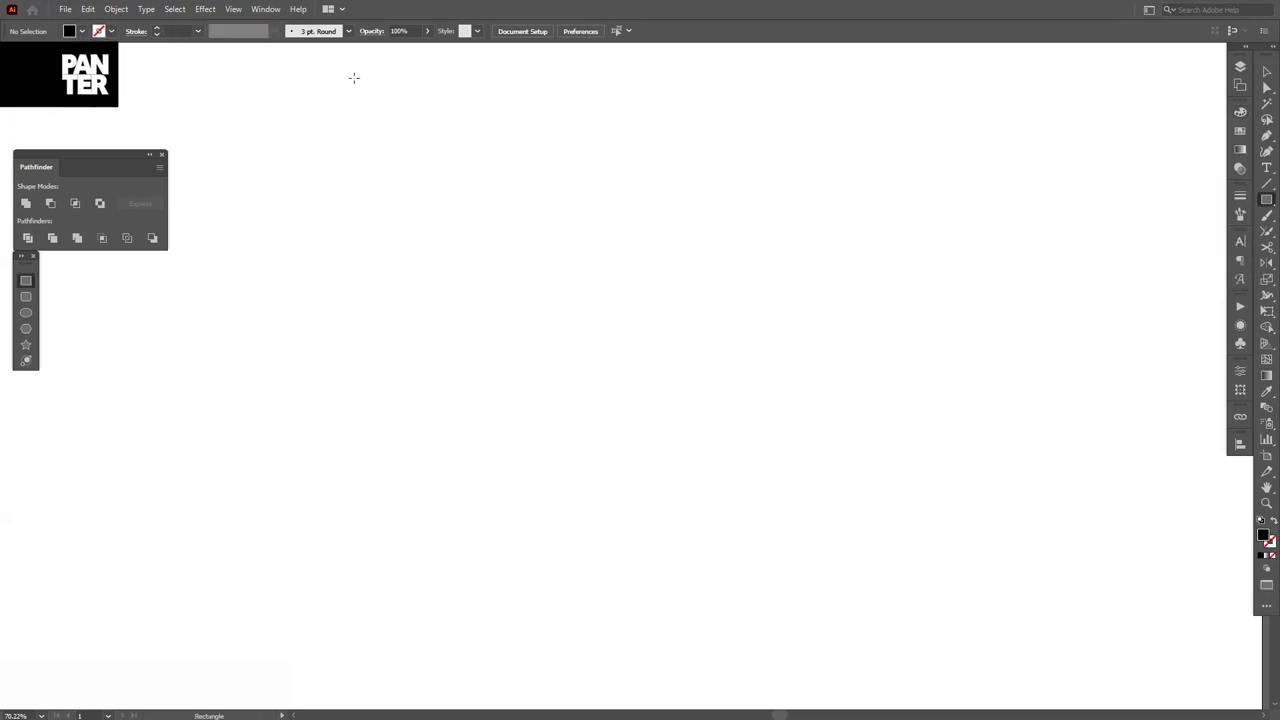
drag(317, 73, 922, 92)
- Duplicate the black bar straight down near the artboard's lower edge and flatten the copy to a thin line
key(v)
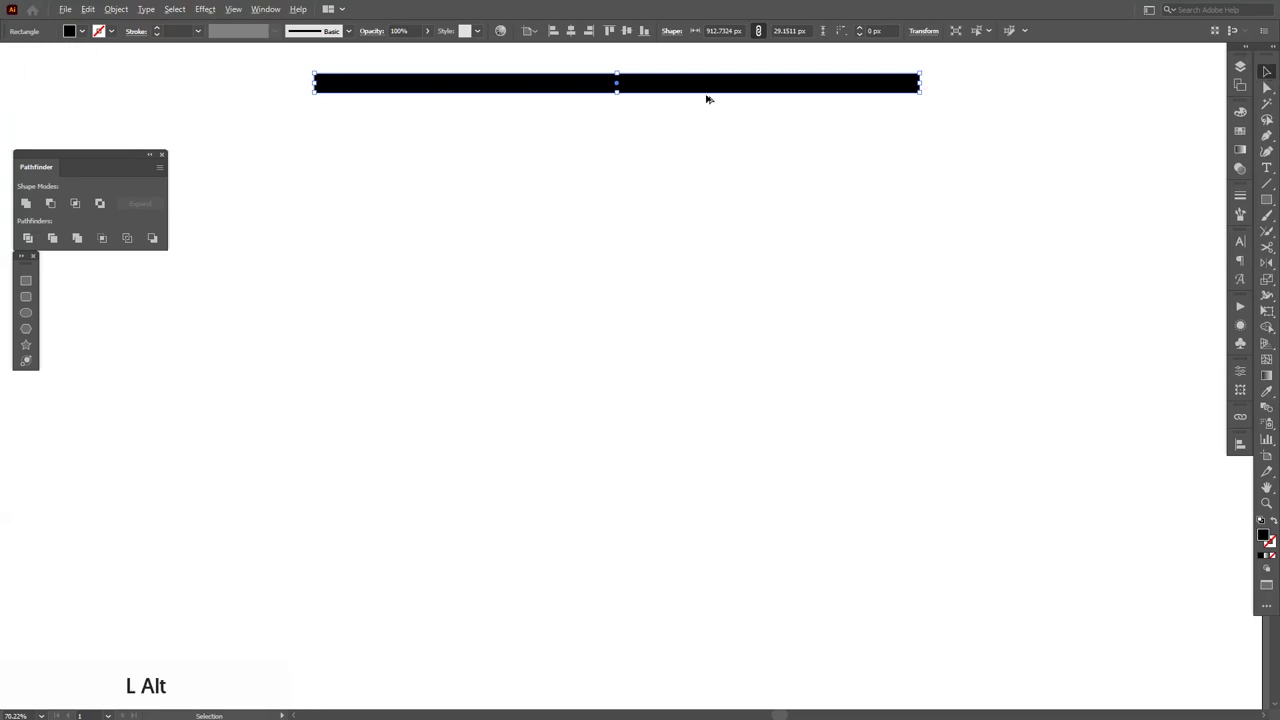
drag(702, 90, 621, 649)
click(712, 666)
- Select the thick upper bar and the thin lower bar and make a blend between them
drag(714, 666, 643, 77)
click(120, 10)
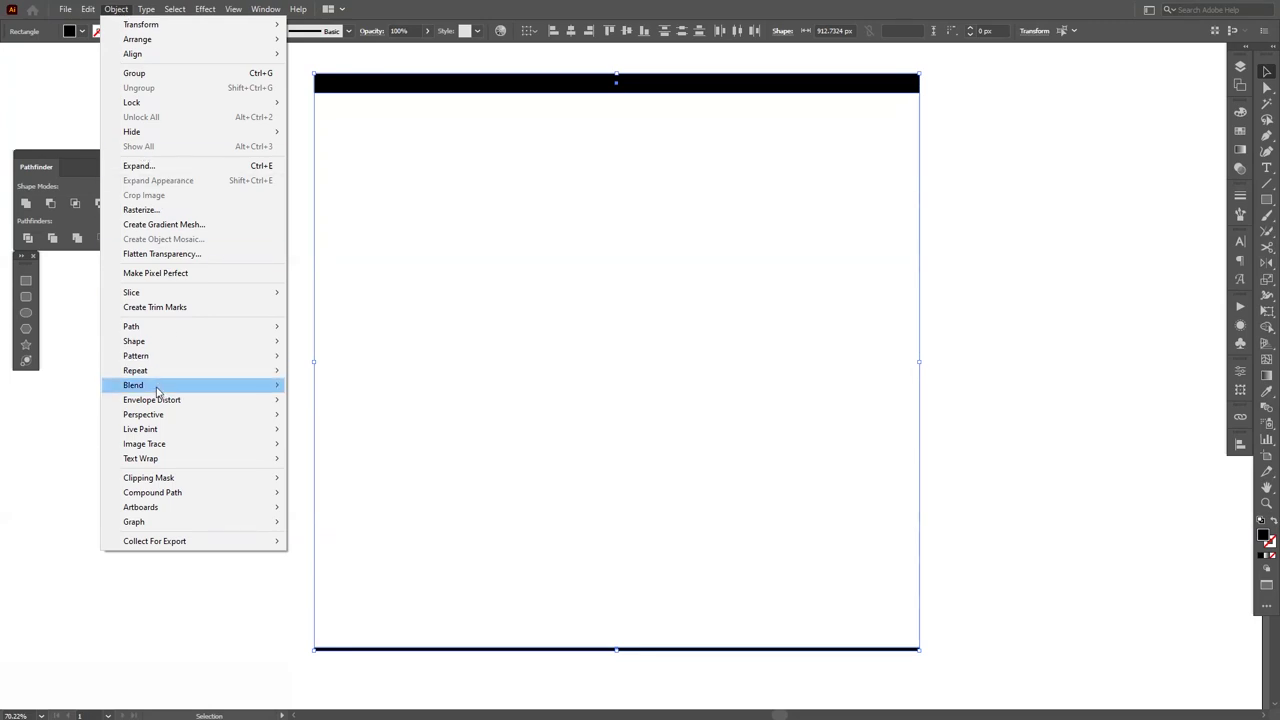
mouse_move(202, 392)
click(318, 386)
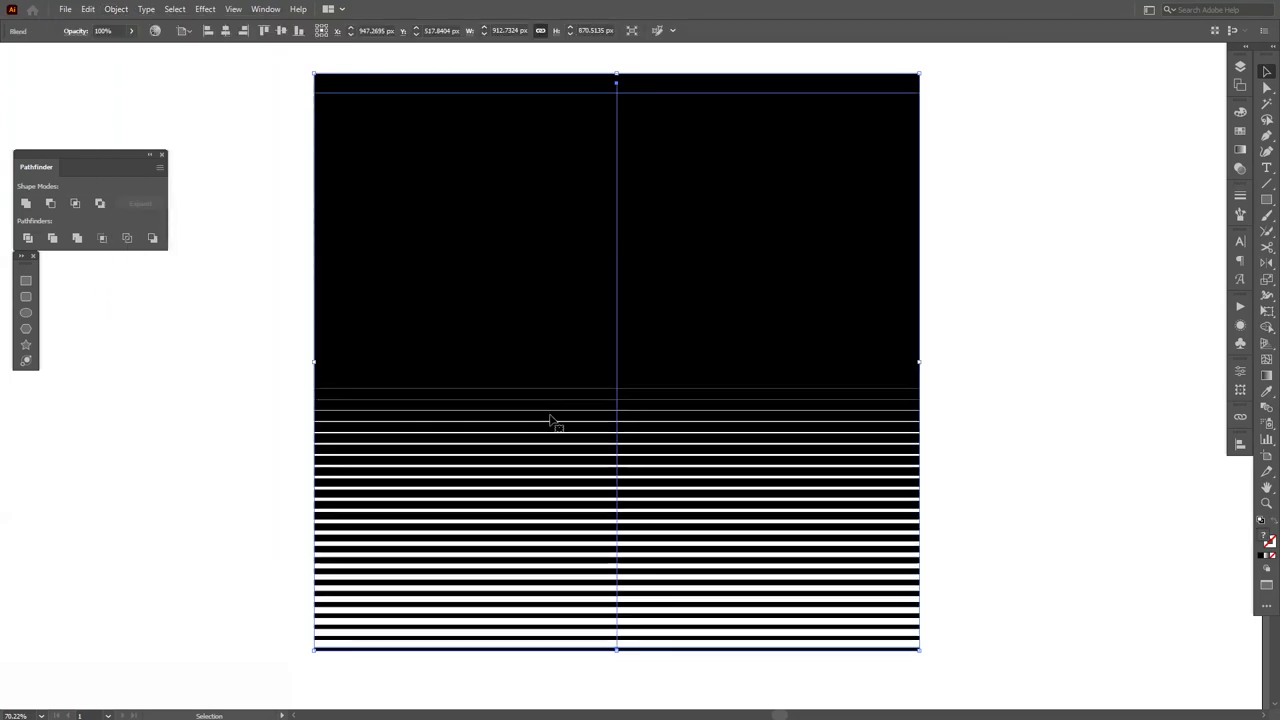
- Set the blend's spacing to Specified Steps with 26 steps
double_click(1267, 410)
click(1108, 131)
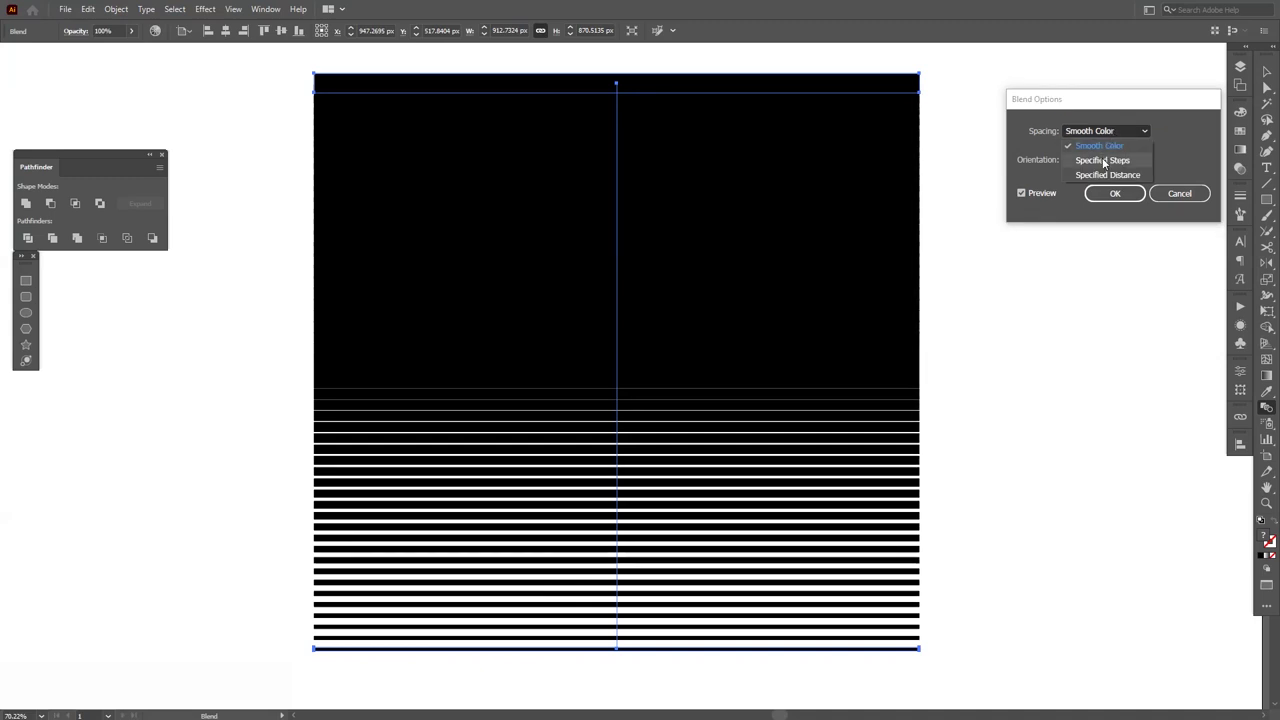
click(1104, 161)
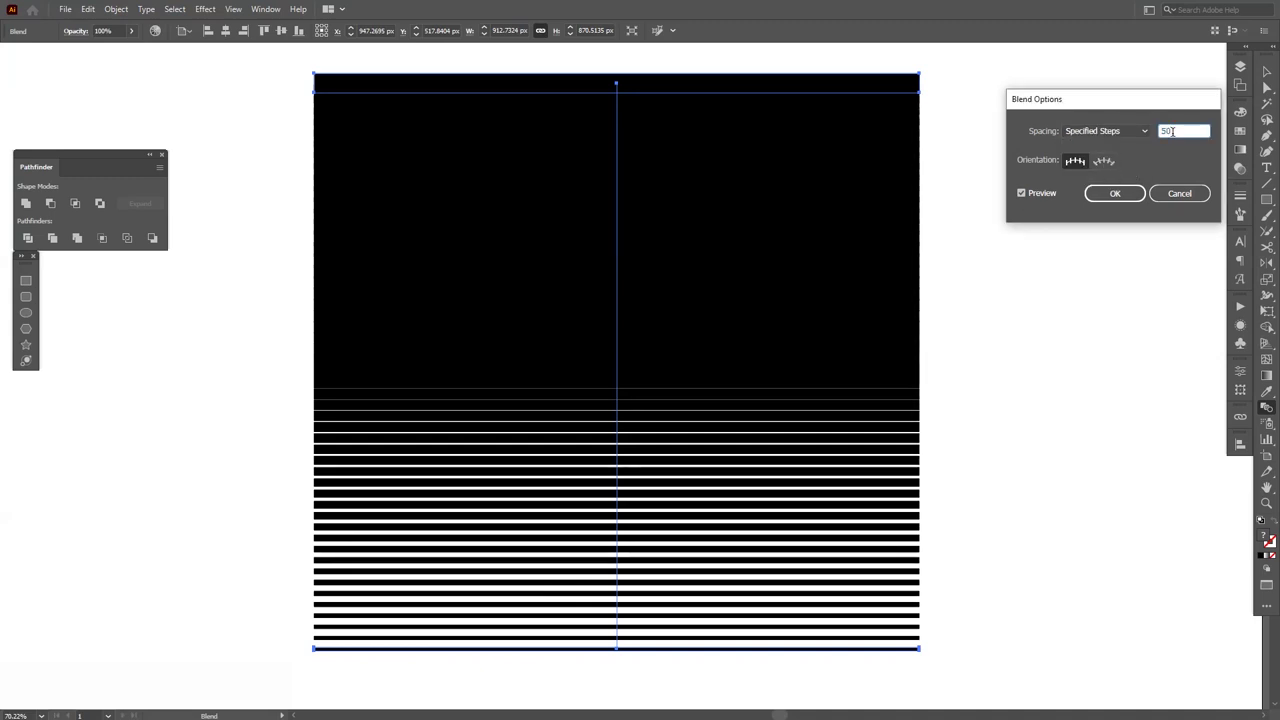
scroll(1172, 131, down, 20)
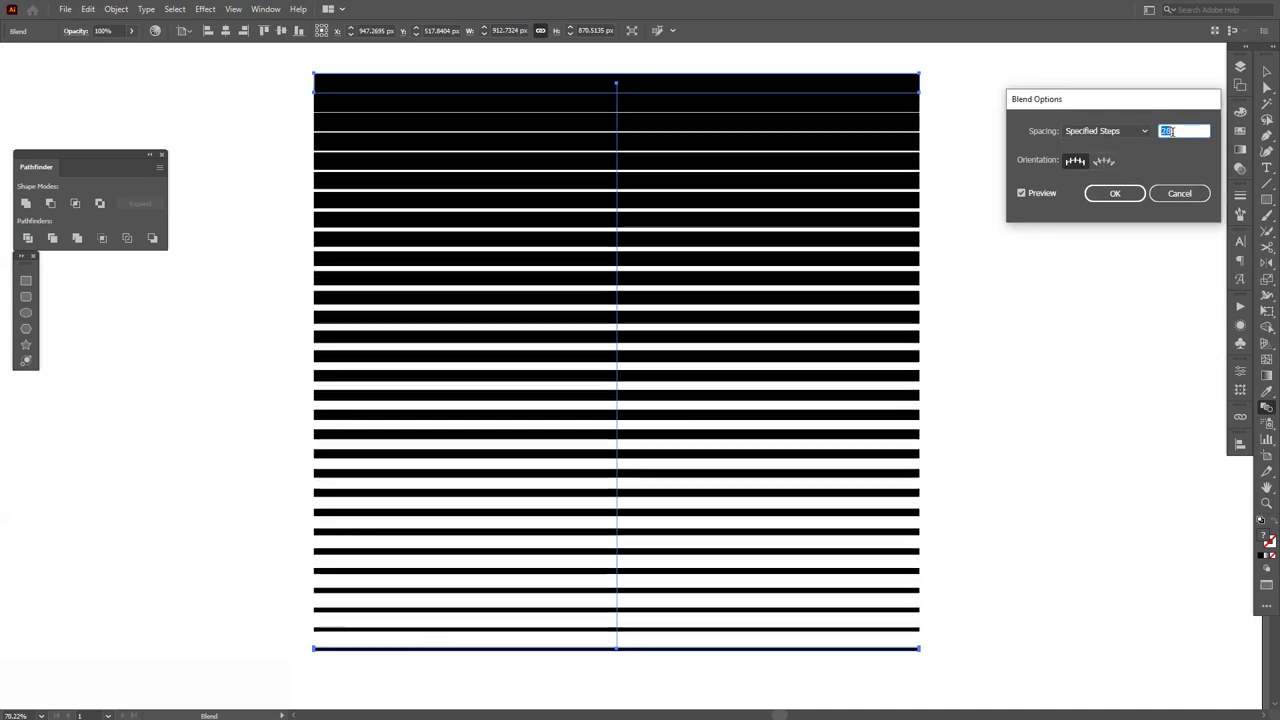
key(Down)
key(Down)
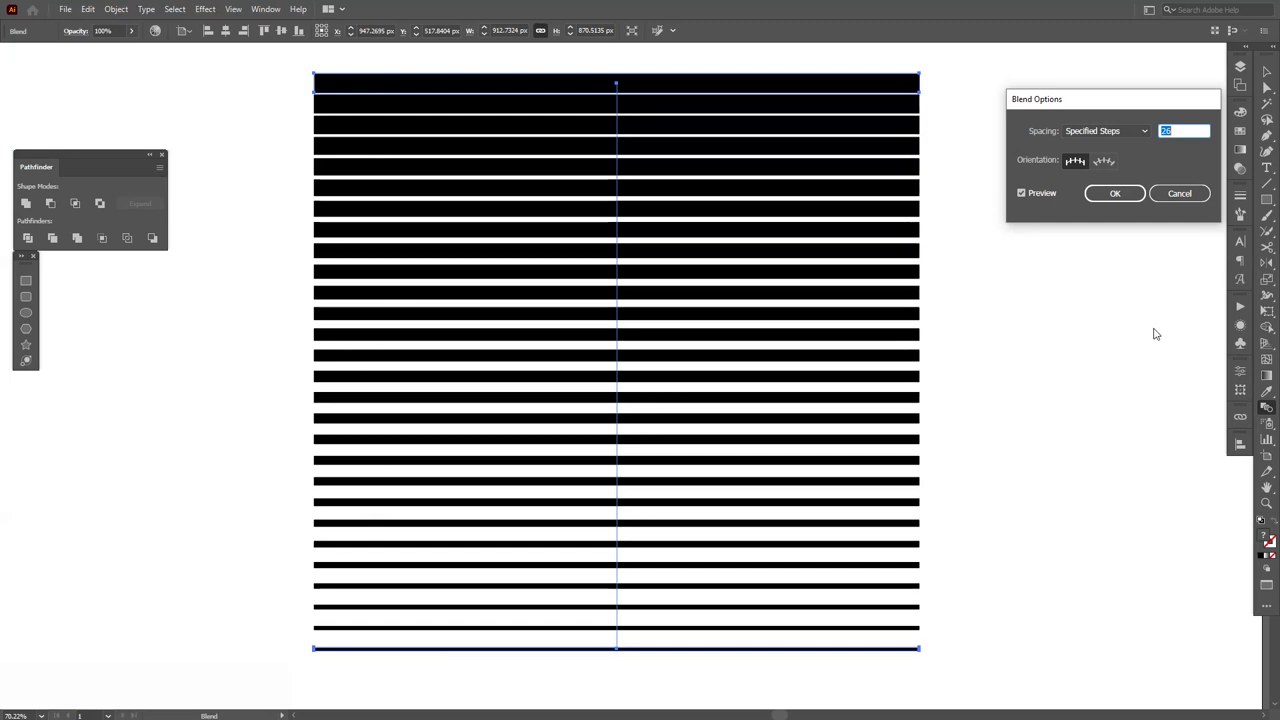
click(1116, 194)
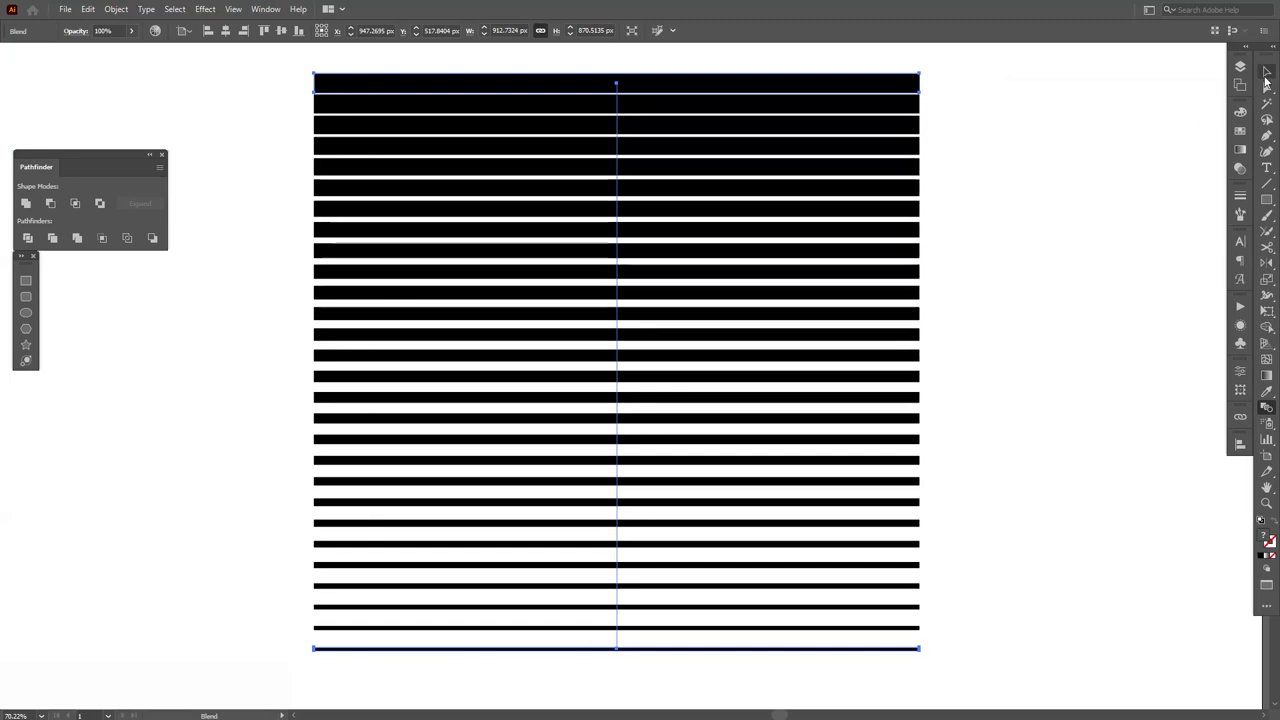
- Expand the blend into separate stripes with Object and Fill included
click(120, 10)
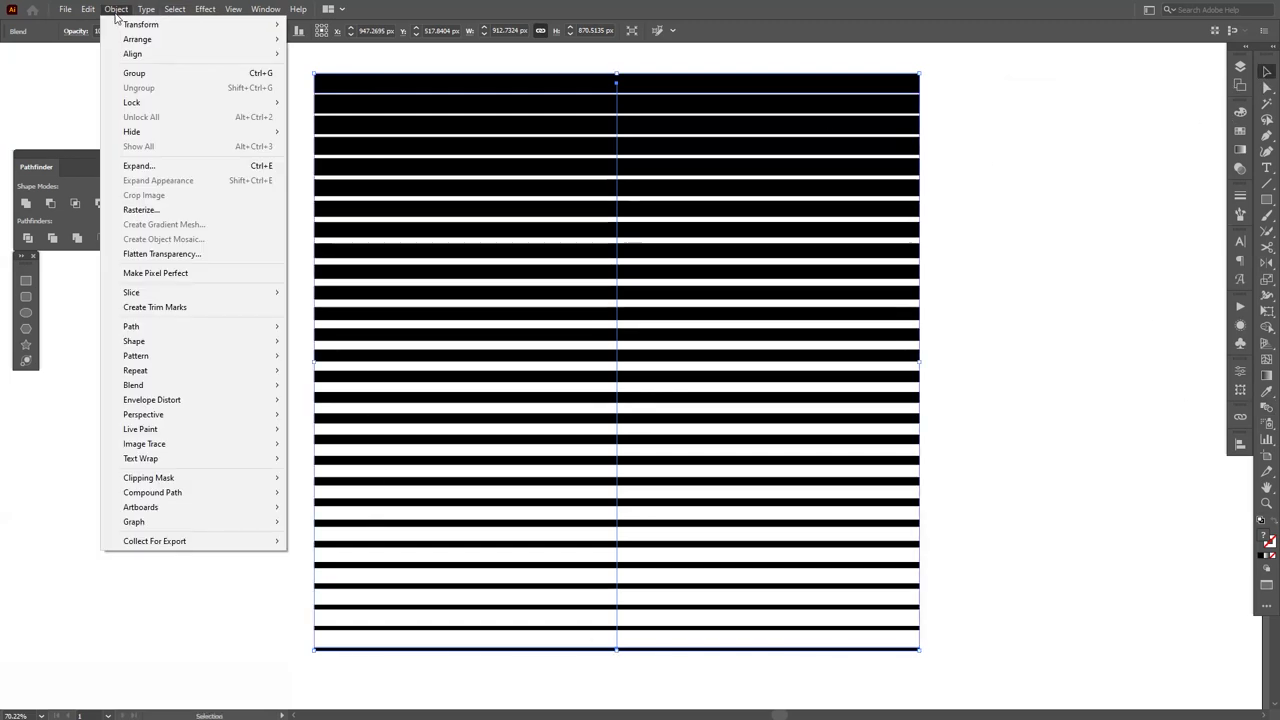
click(167, 166)
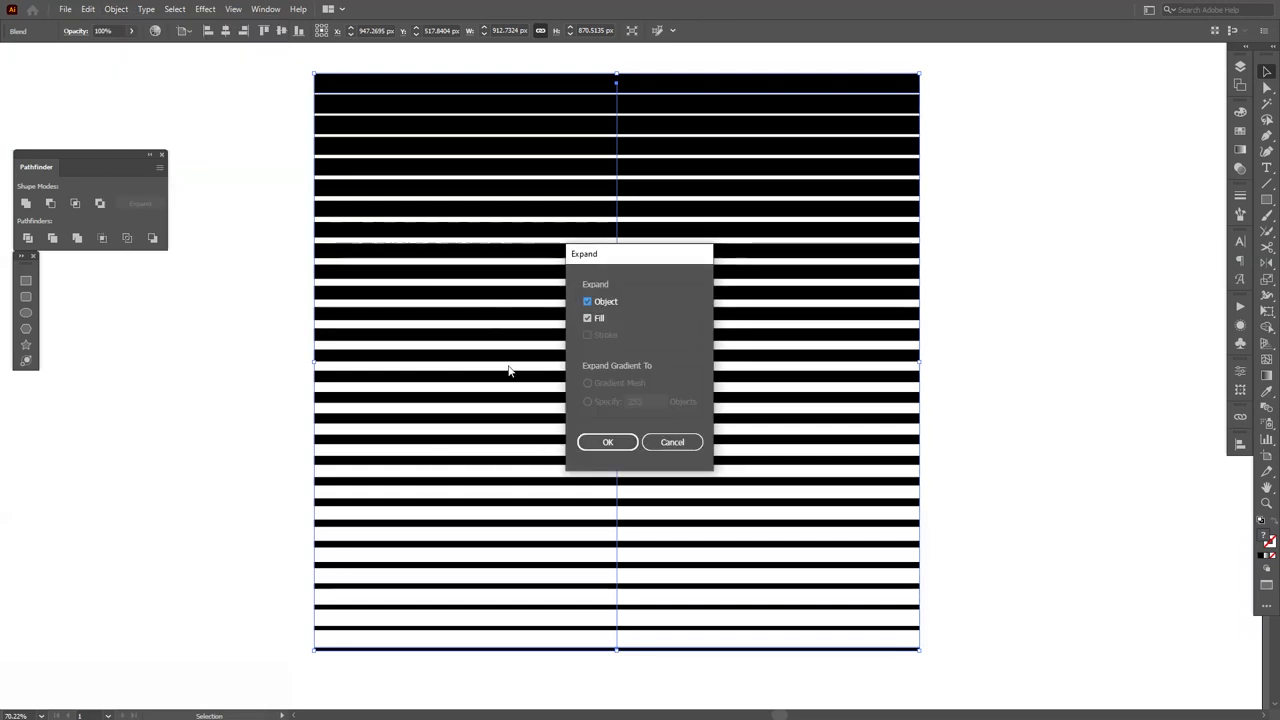
click(607, 444)
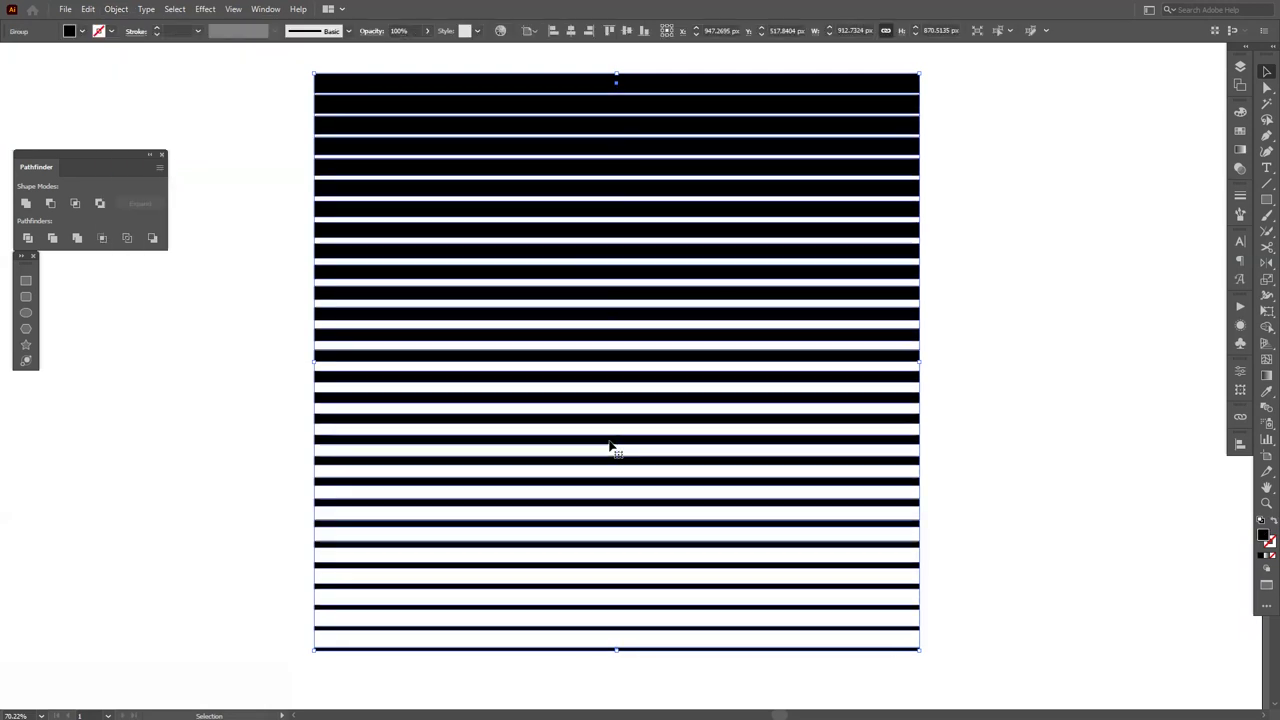
- Apply an envelope distort mesh with 2 rows and 7 columns to the stripes group
click(122, 9)
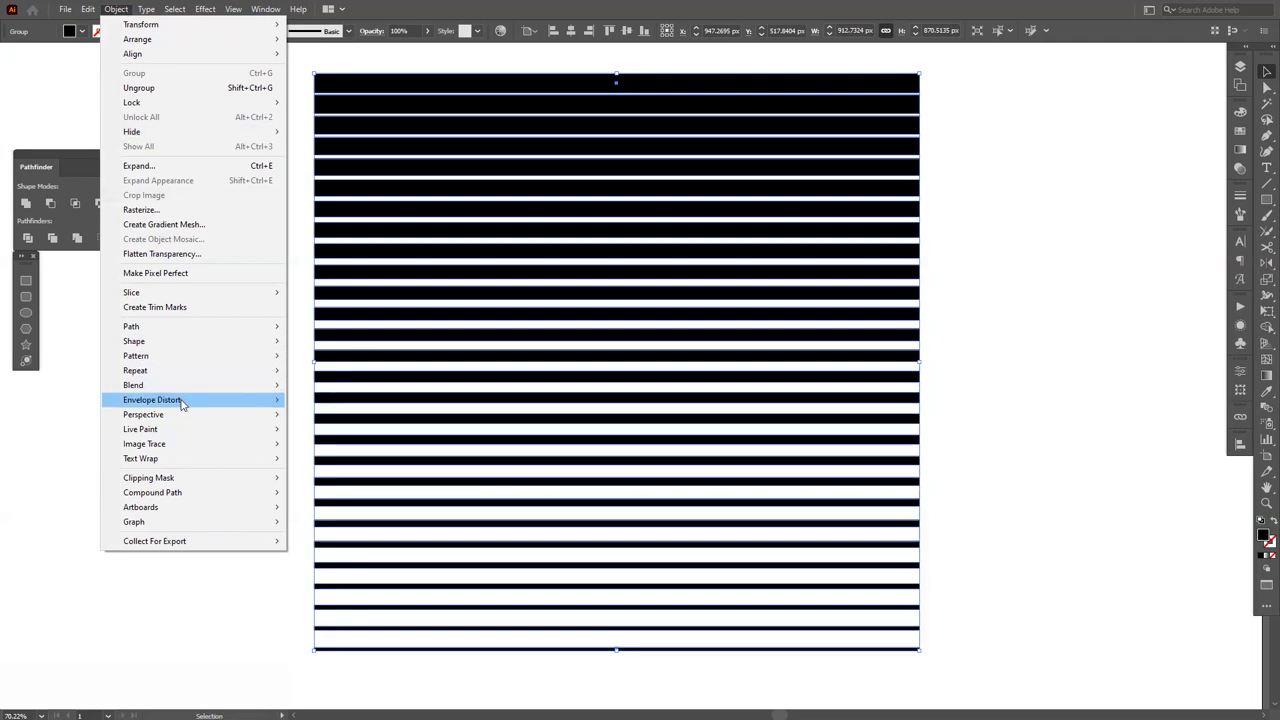
mouse_move(182, 403)
click(383, 417)
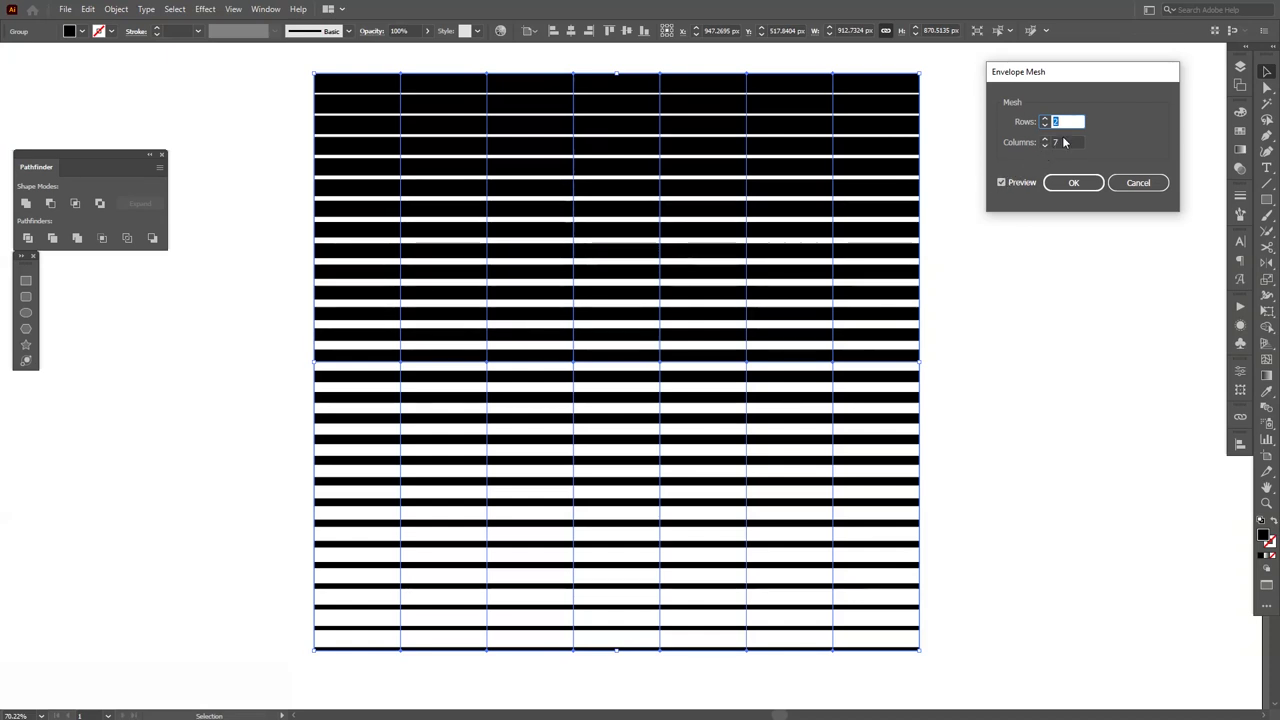
key(Tab)
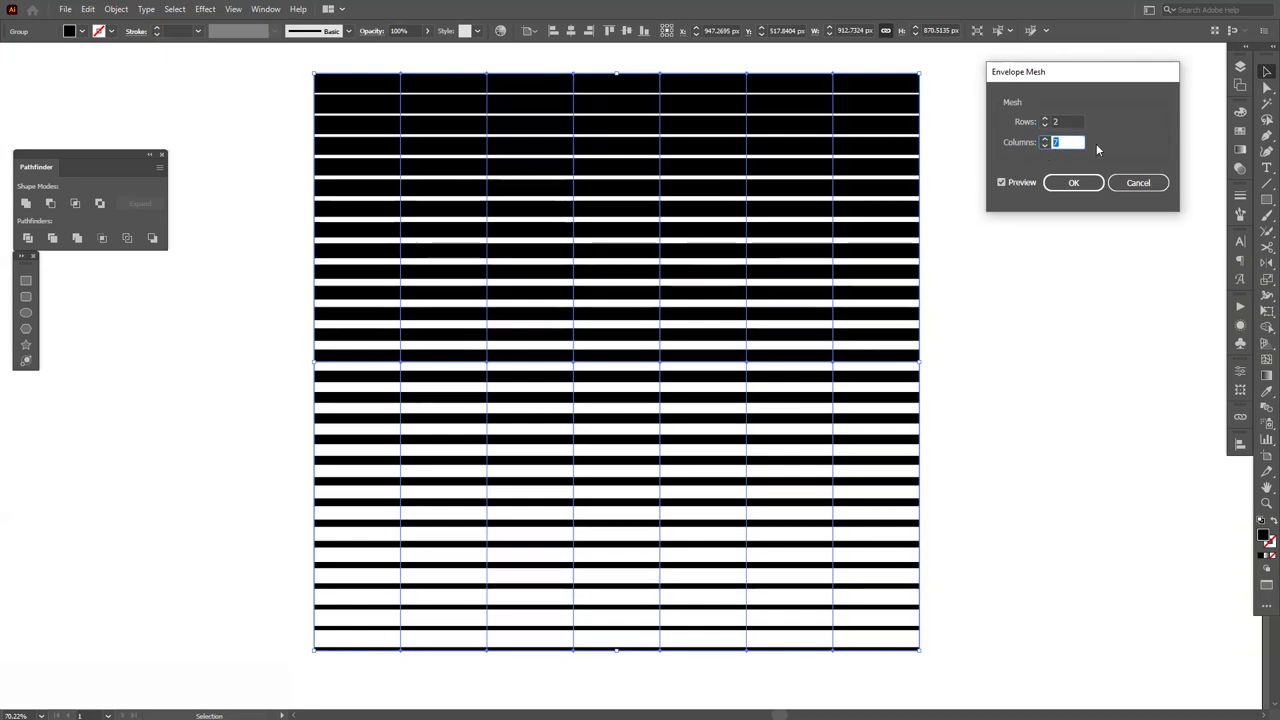
key(shift+Tab)
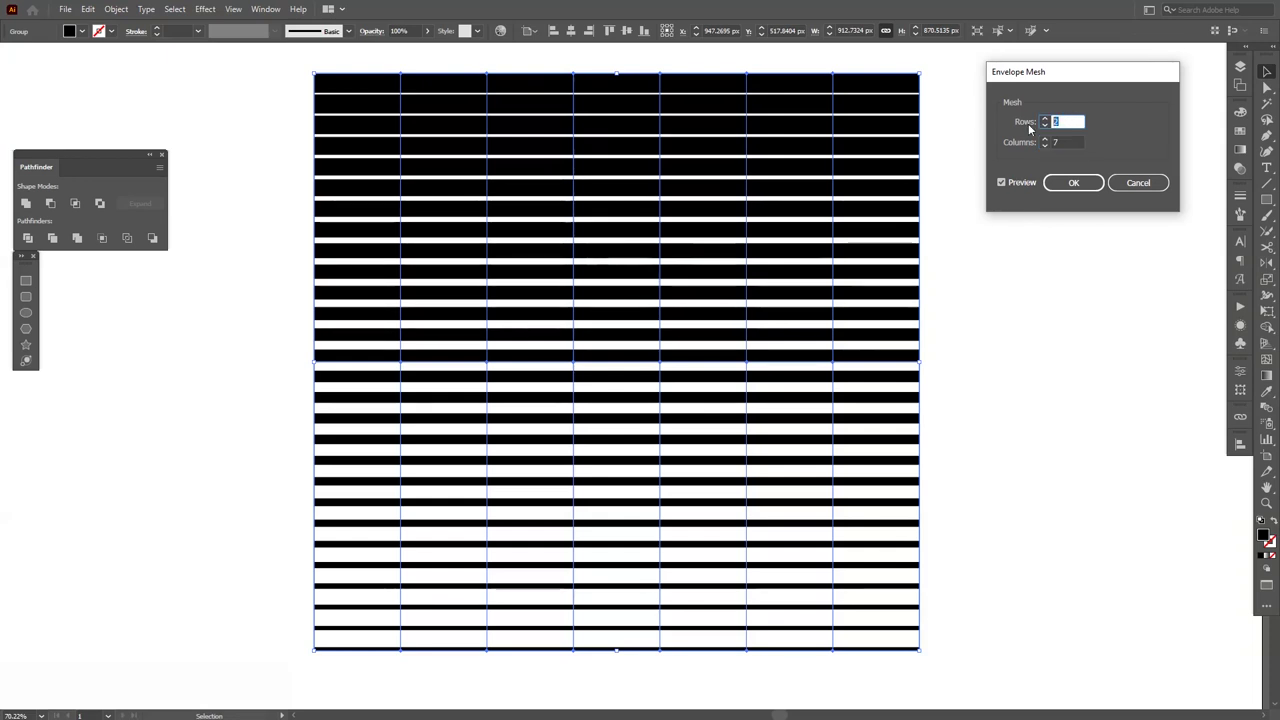
click(1073, 182)
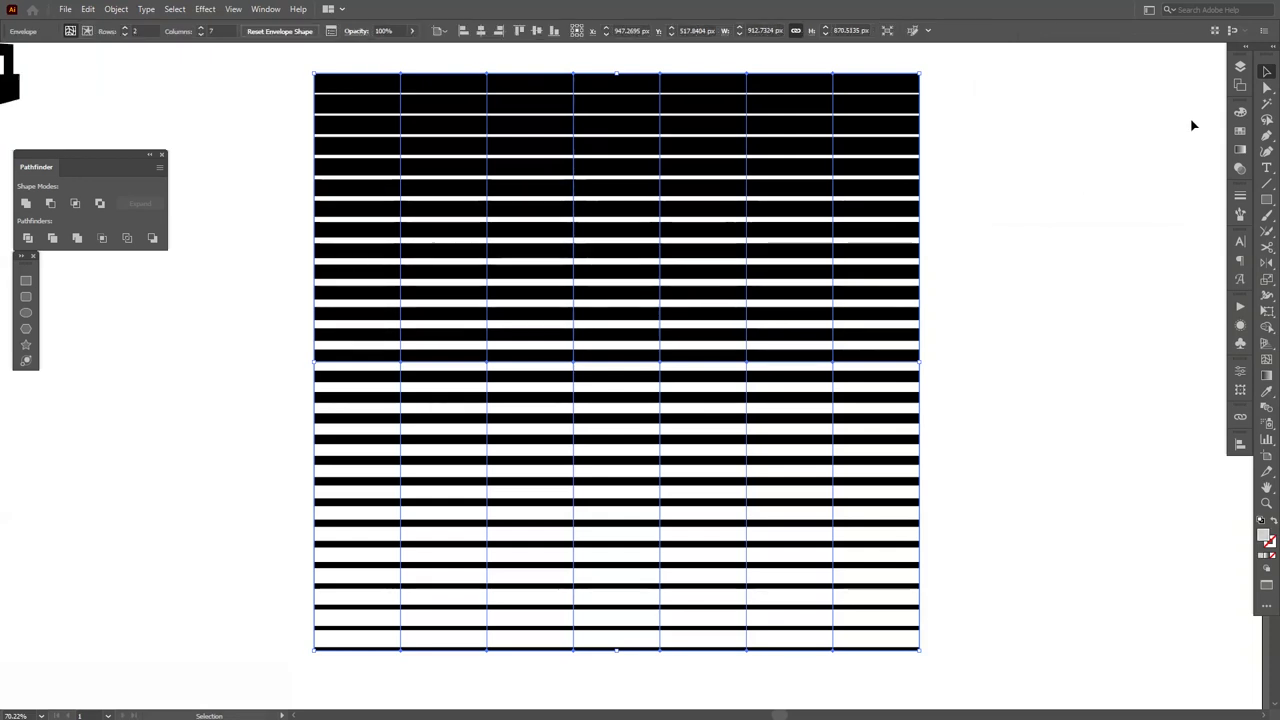
- Raise all points of the second vertical mesh line from the left to bend the stripes into a first wave crest
drag(1266, 87, 1172, 85)
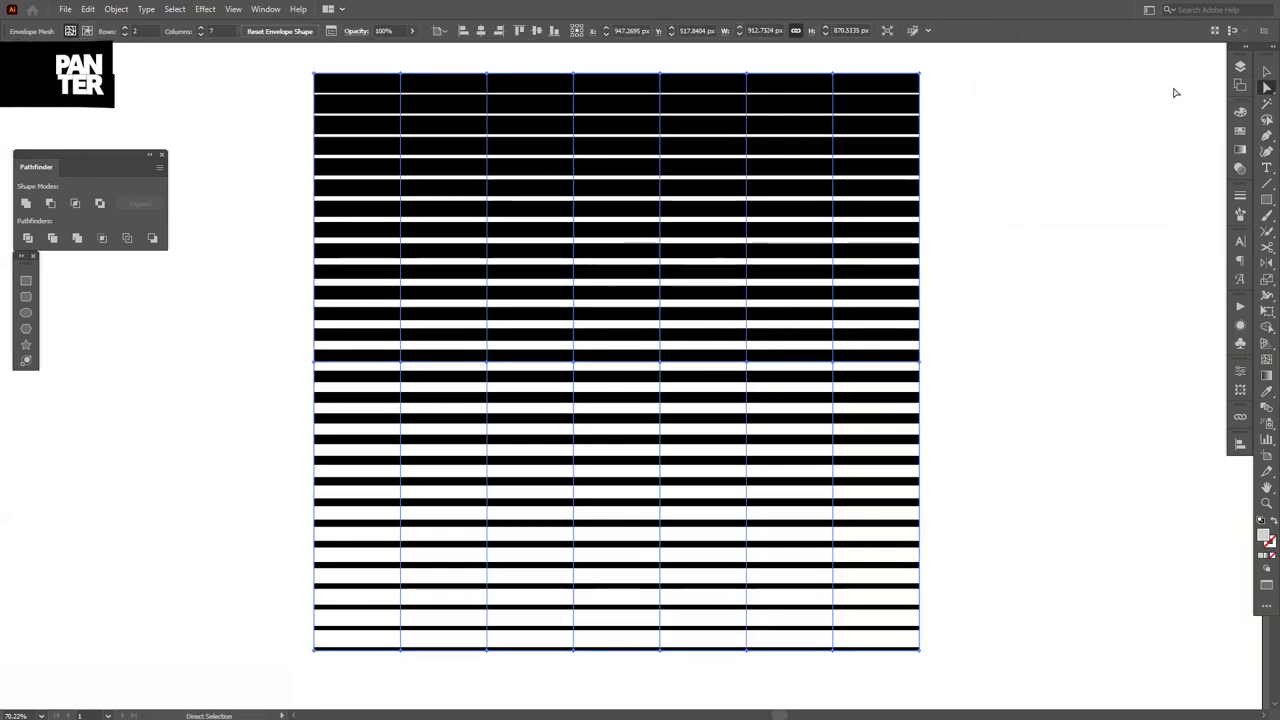
scroll(698, 297, down, 1)
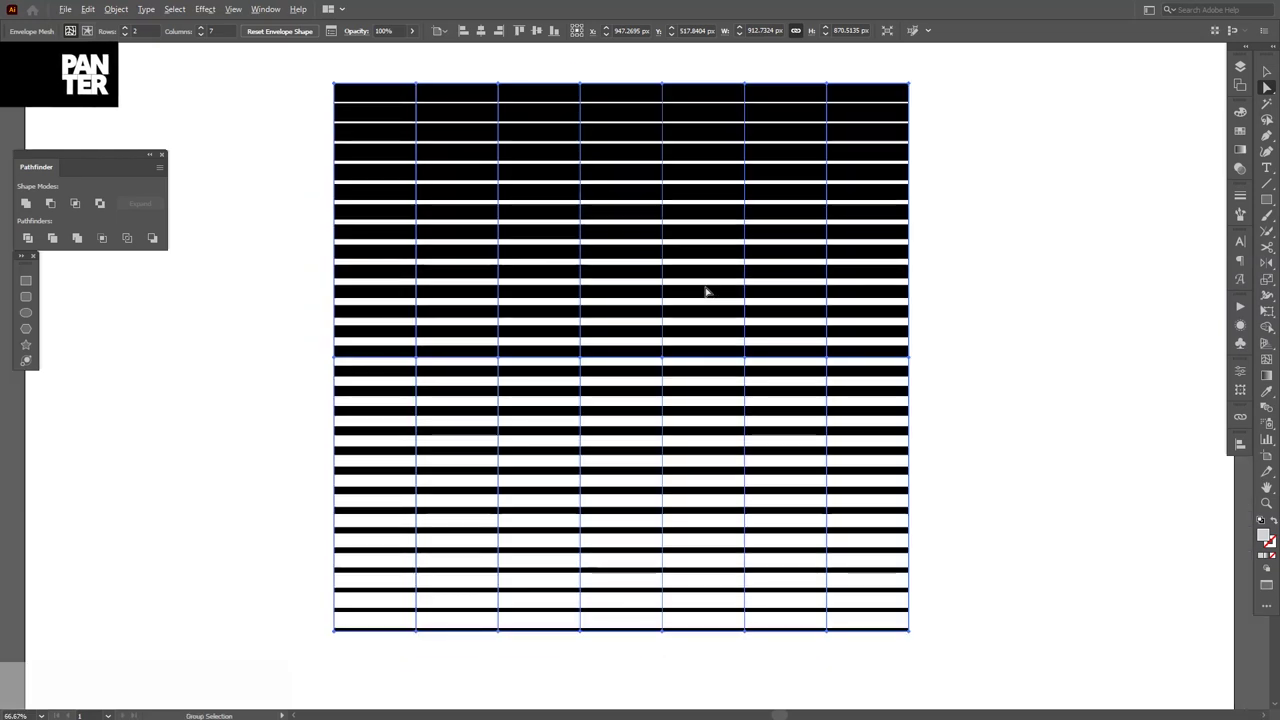
drag(703, 291, 731, 309)
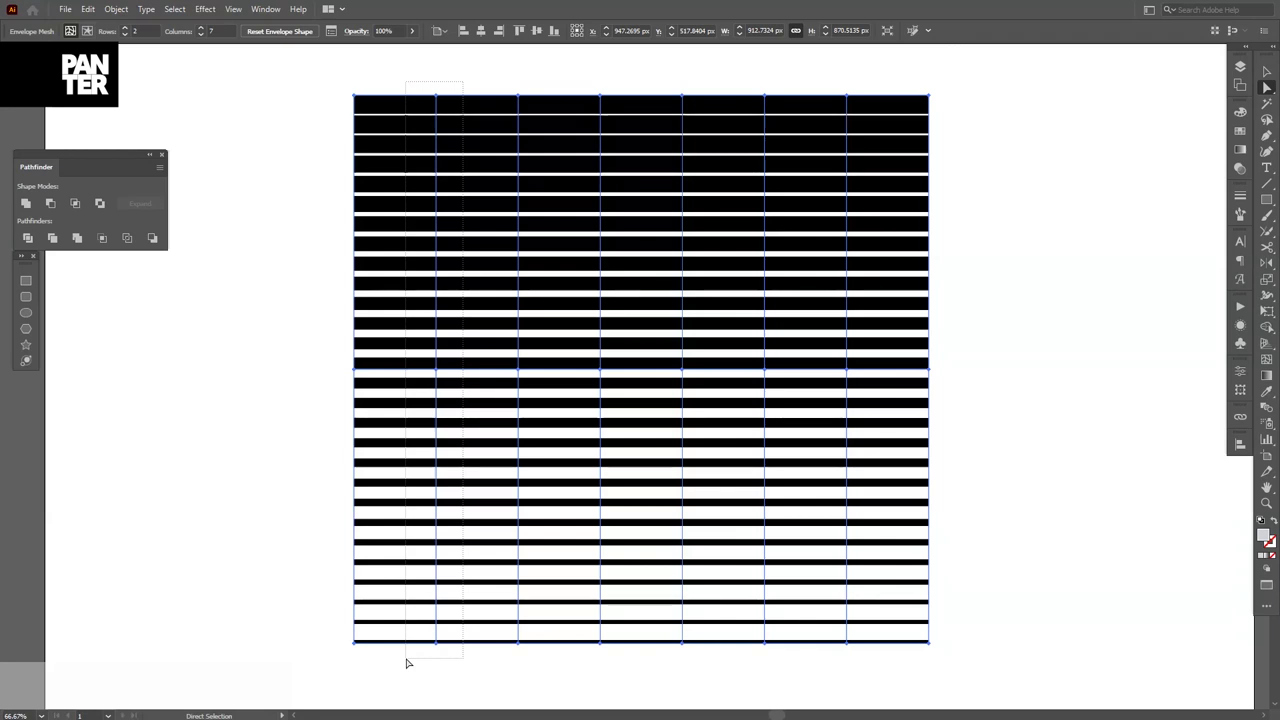
scroll(436, 604, down, 1)
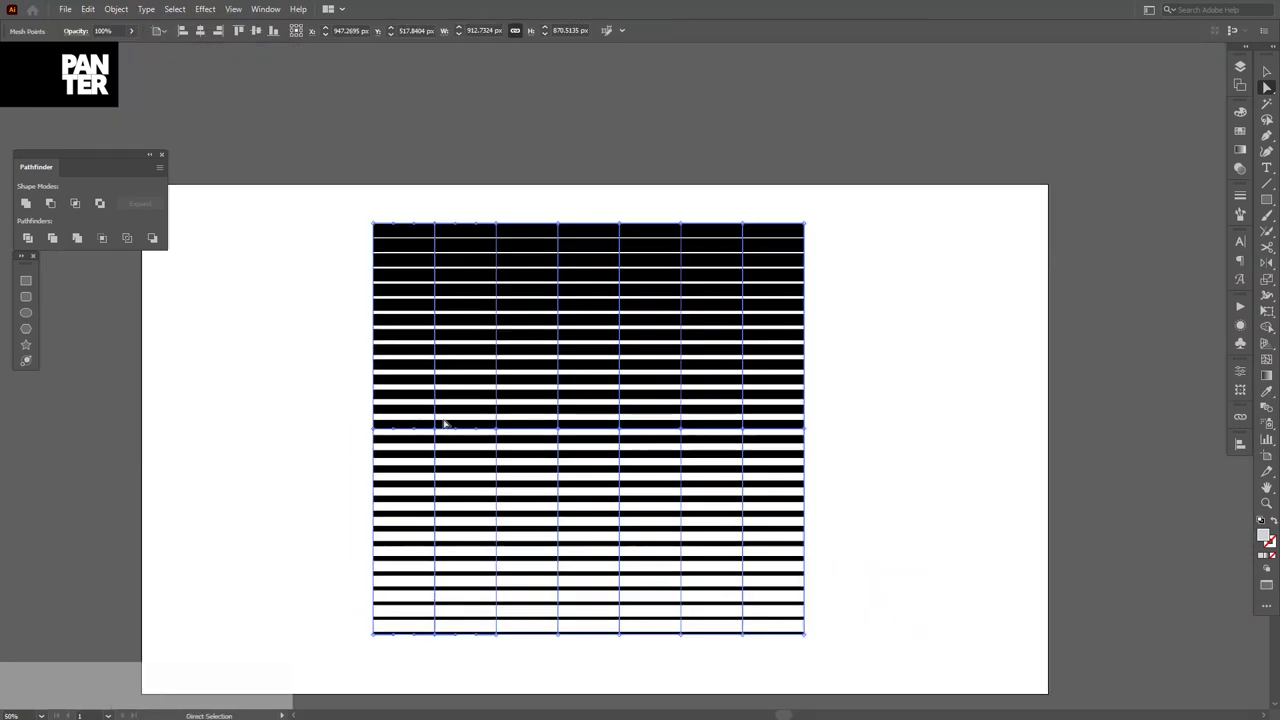
drag(435, 437, 435, 400)
- Shift the third vertical mesh line down and left into a trough, and raise the fourth, especially its uppermost point, into a crest
key(space)
drag(540, 457, 601, 338)
scroll(611, 330, up, 1)
key(space)
drag(660, 283, 629, 366)
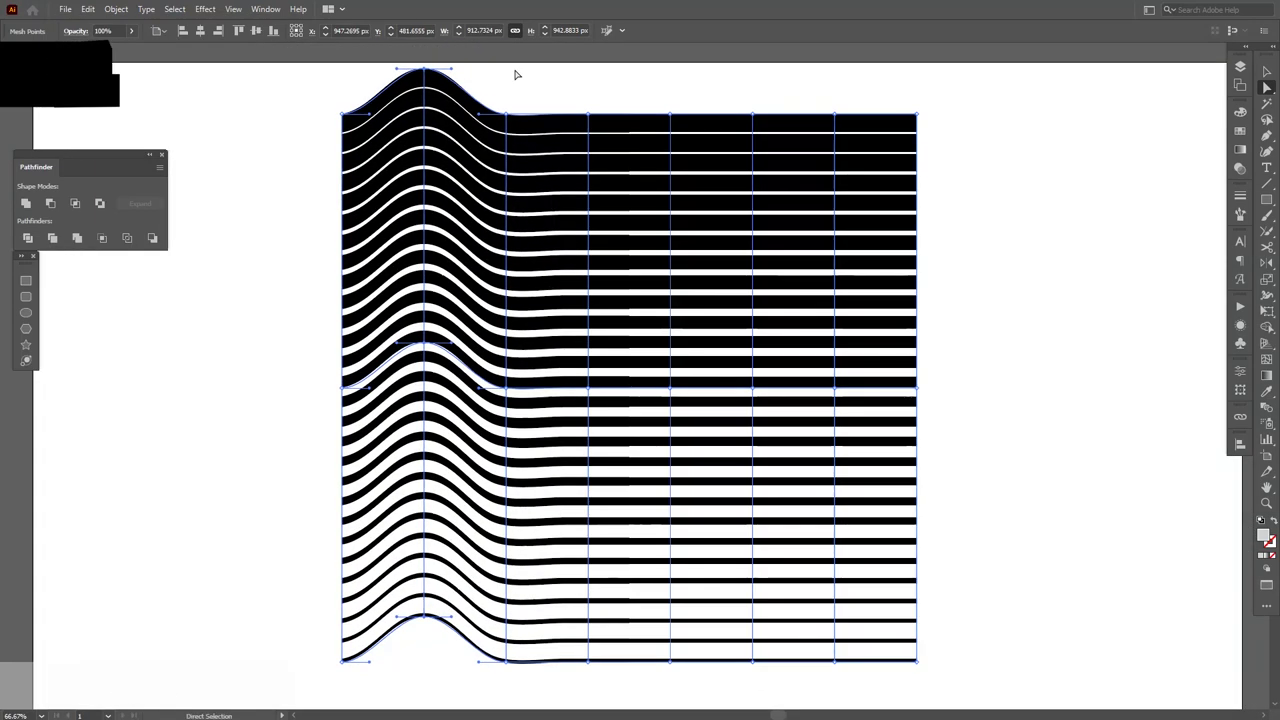
drag(506, 114, 493, 126)
drag(623, 92, 557, 686)
drag(588, 389, 577, 380)
drag(574, 106, 571, 69)
- Shift the fifth vertical mesh line down and left into a trough, and raise the sixth into a crest
drag(709, 89, 628, 686)
drag(670, 389, 645, 408)
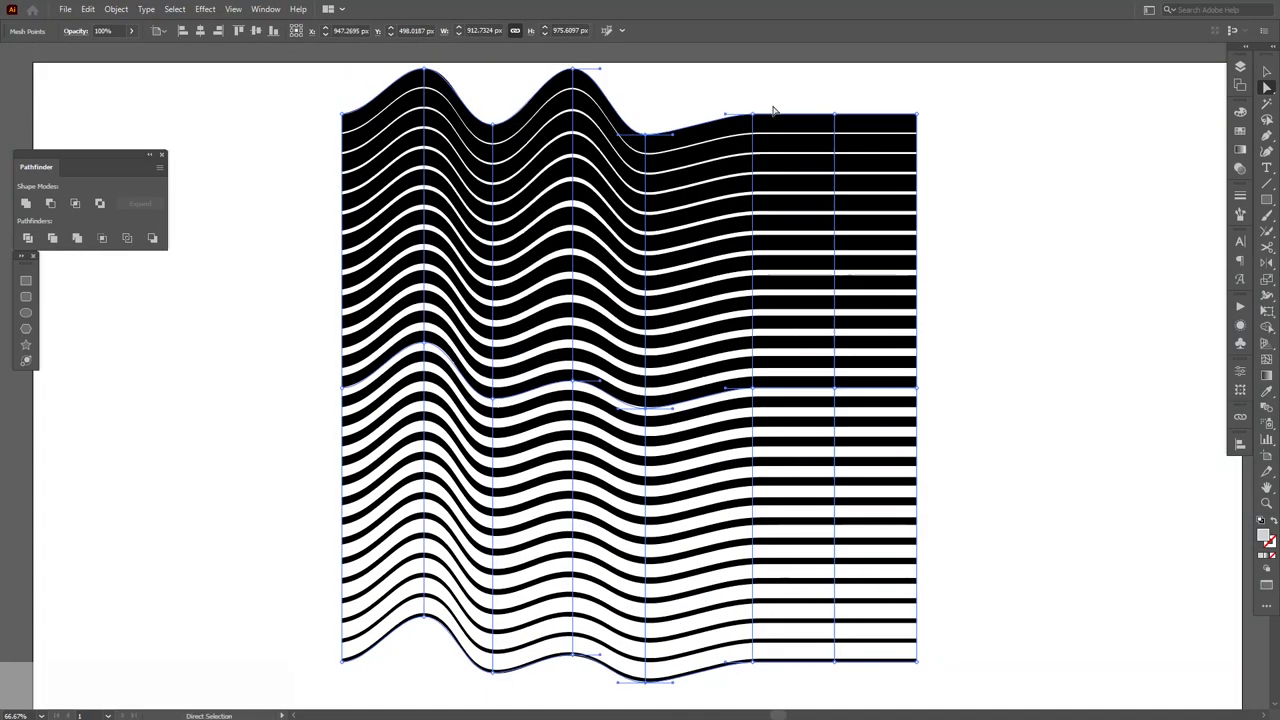
drag(771, 109, 728, 686)
drag(753, 393, 744, 348)
- Shift the seventh vertical mesh line down and left into a trough, and move the mesh's right edge up and inward
drag(858, 89, 808, 686)
drag(834, 393, 809, 405)
drag(943, 671, 890, 90)
drag(916, 393, 893, 377)
- Scale the whole wavy envelope down to about 669 by 750 px
key(v)
drag(894, 663, 832, 592)
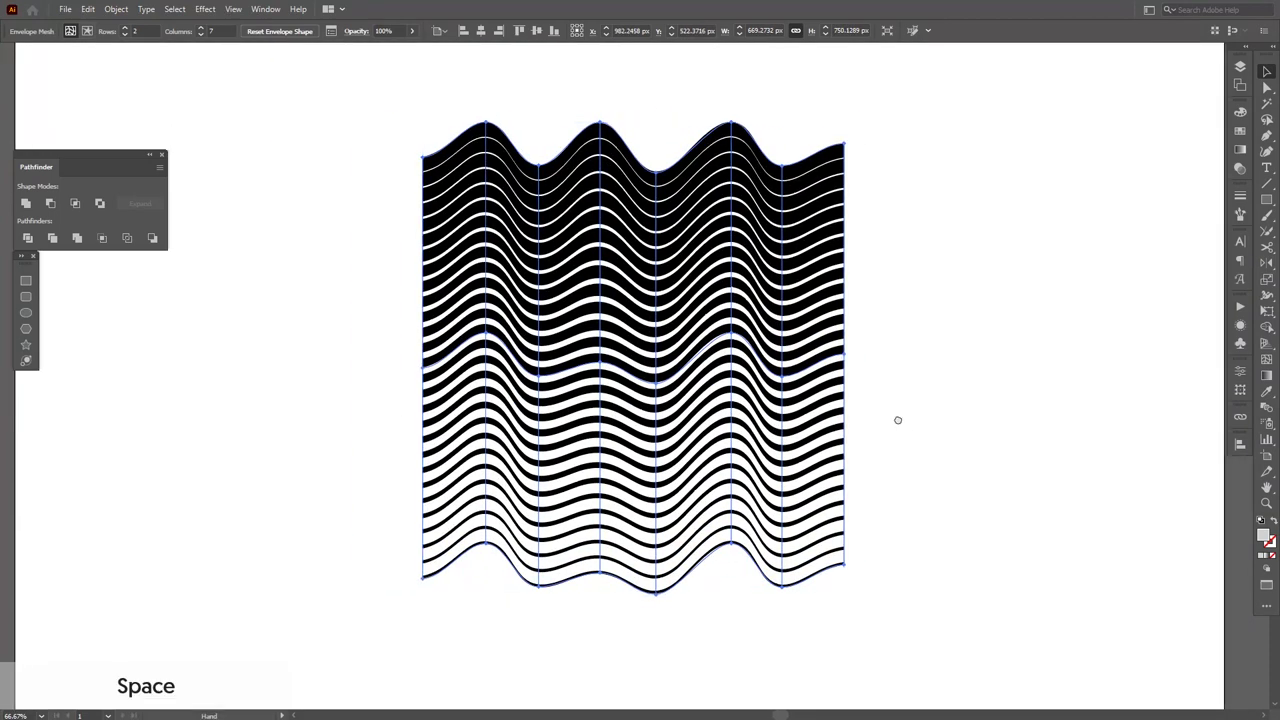
click(897, 420)
- Raise the uppermost point of the third vertical mesh line slightly to soften the first trough, leaving the artwork deselected
scroll(830, 413, up, 1)
key(a)
drag(514, 163, 514, 151)
key(v)
click(944, 336)
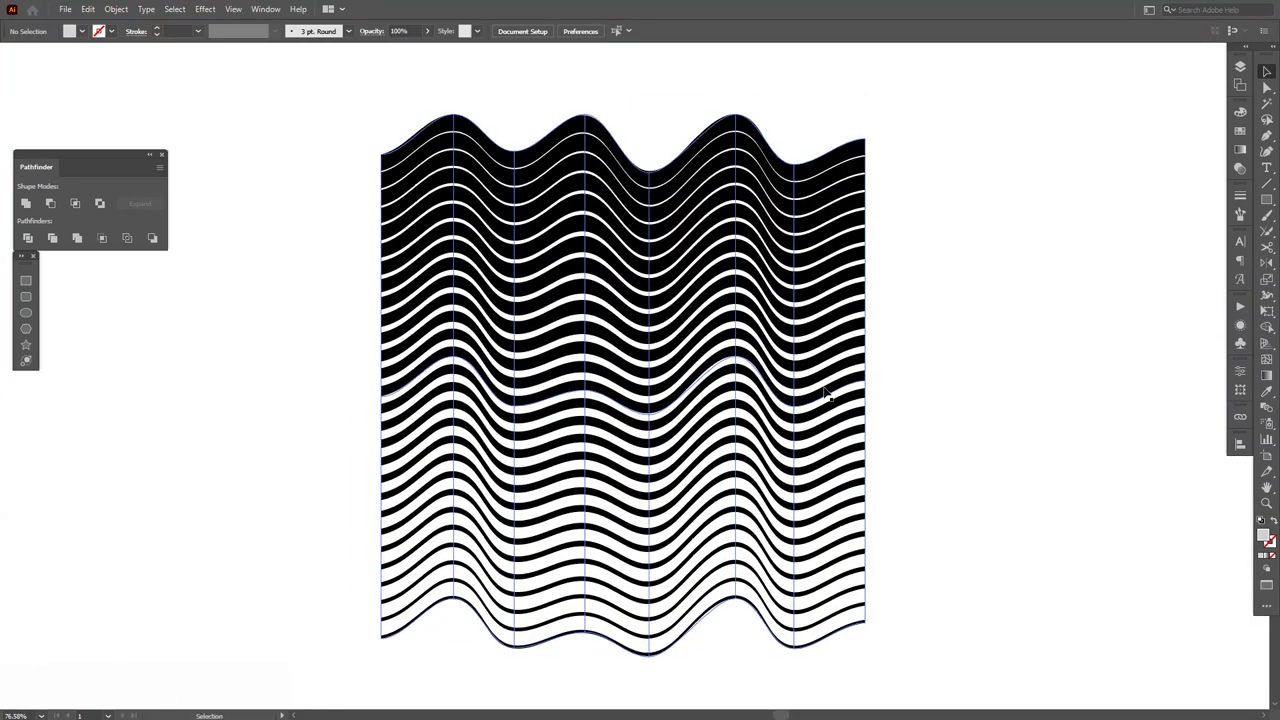
- Expand the wavy envelope mesh into regular vector stripes
click(825, 393)
click(116, 9)
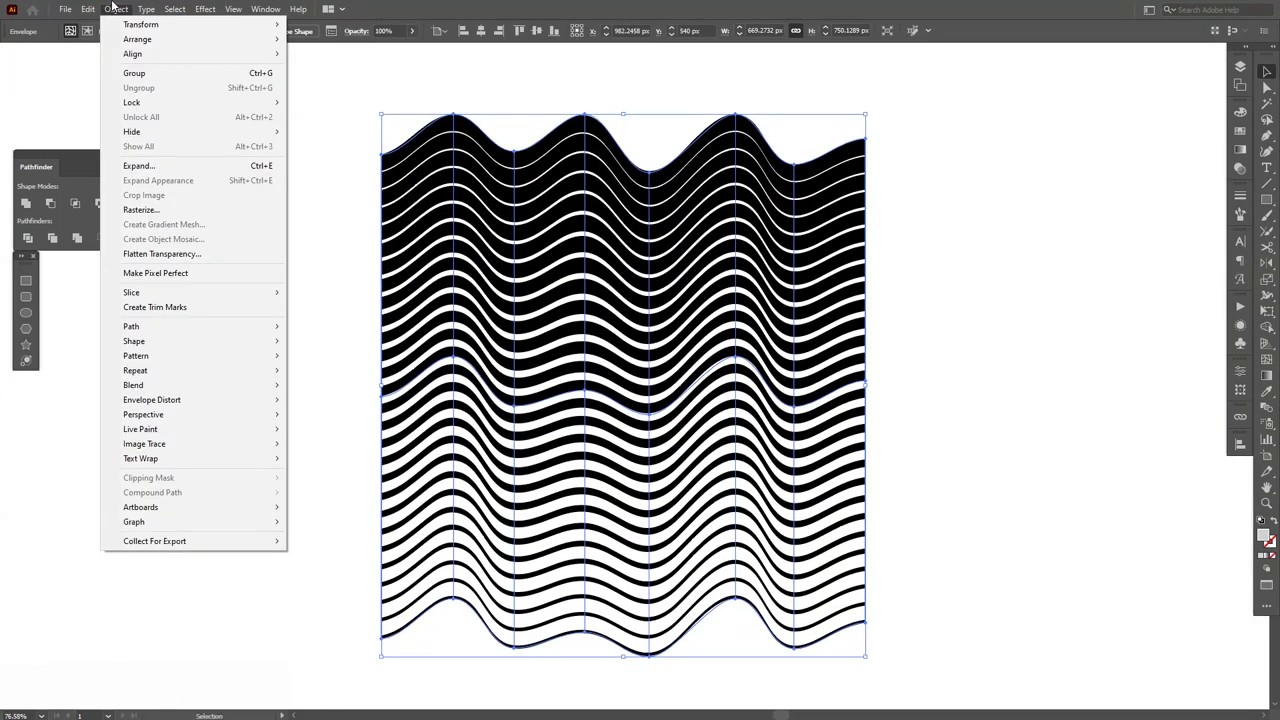
click(163, 168)
click(610, 443)
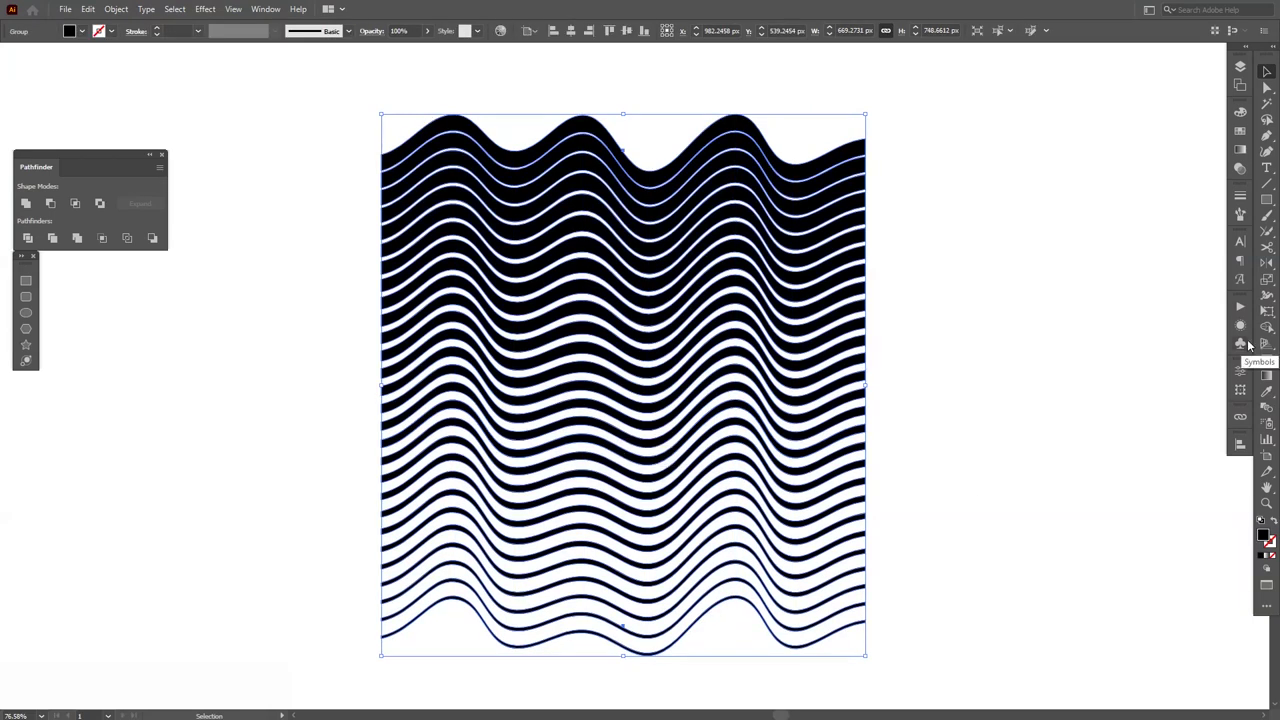
- Save the wavy stripes as a dynamic Movie Clip symbol with the default name, and delete the artwork from the canvas
click(1241, 344)
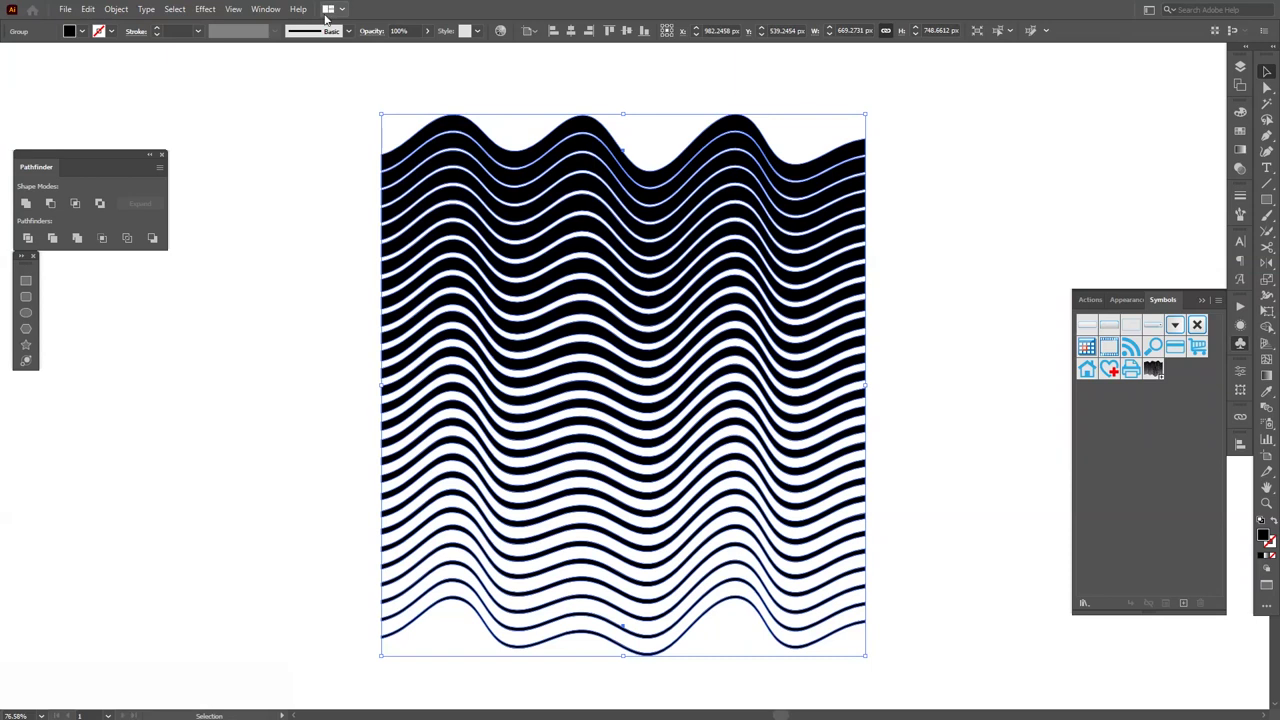
click(262, 9)
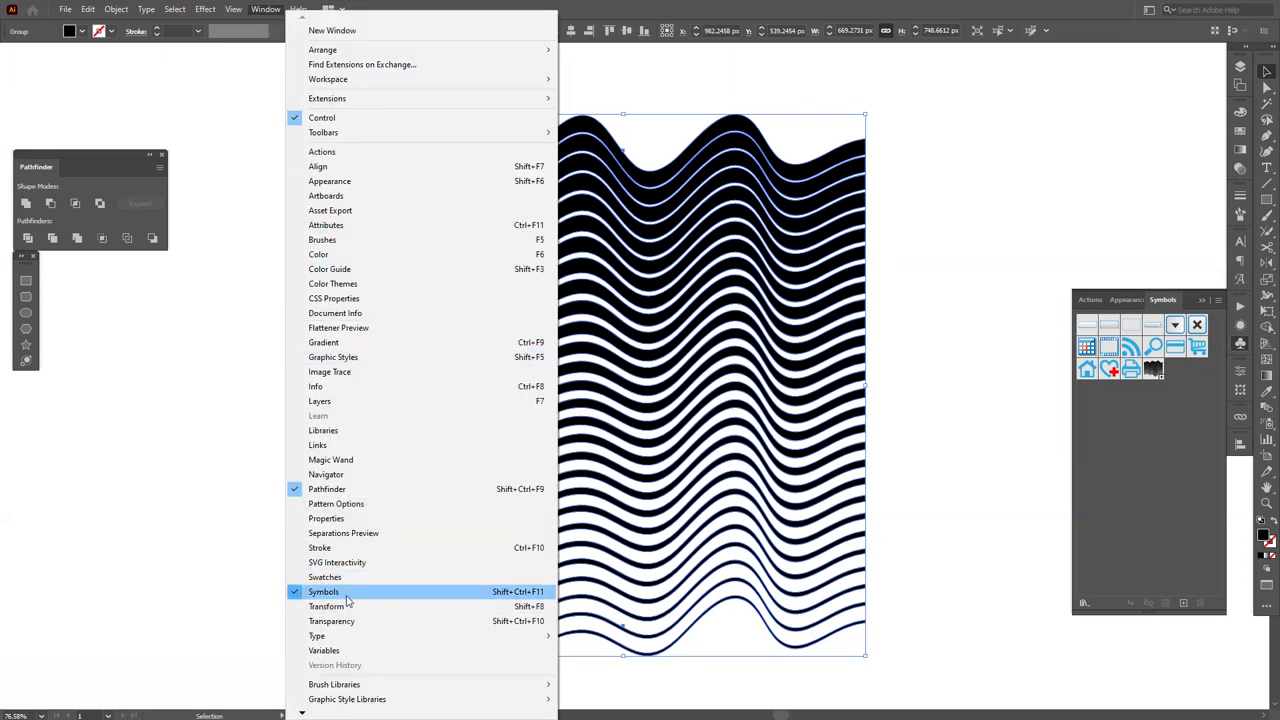
click(1112, 456)
drag(662, 318, 1097, 412)
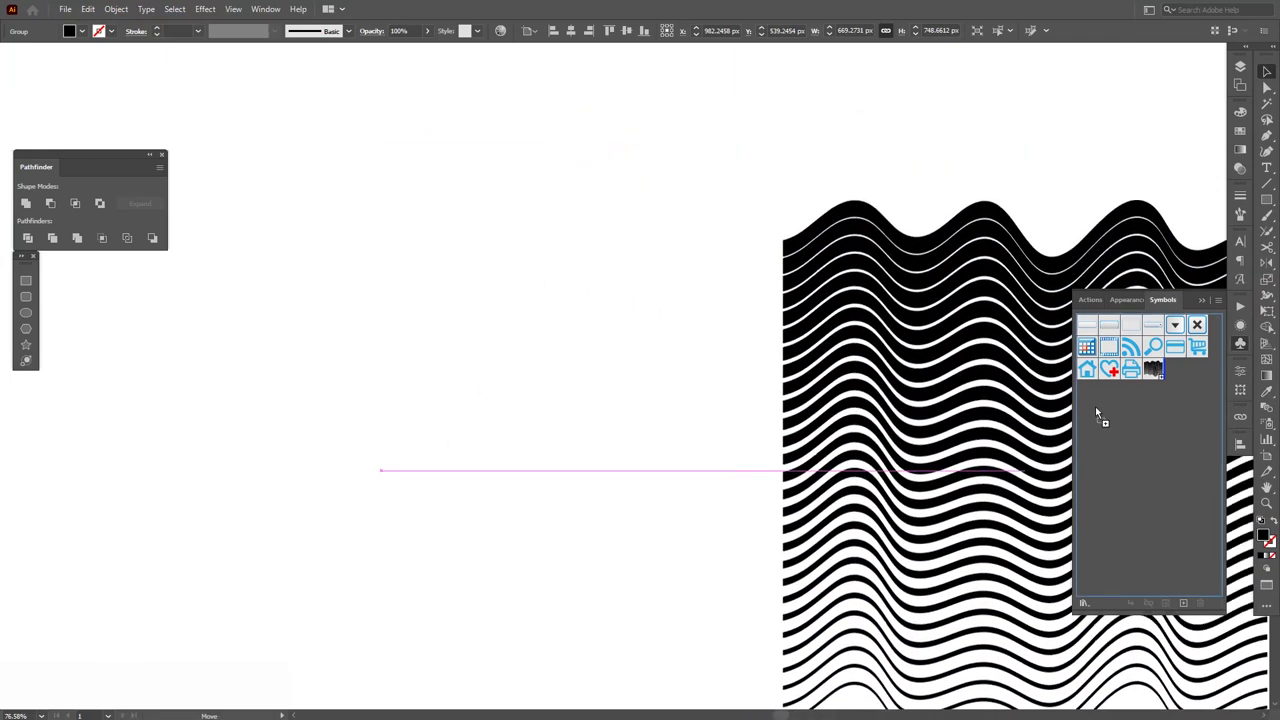
drag(1169, 447, 1170, 444)
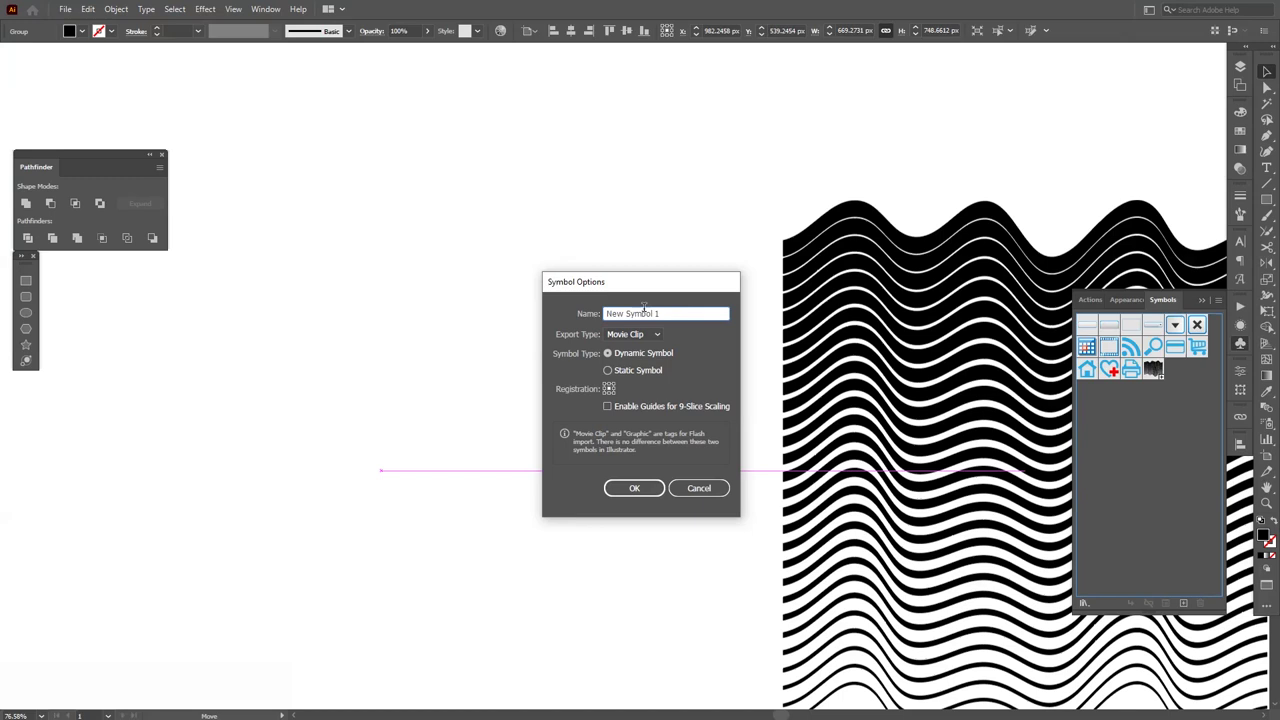
click(633, 488)
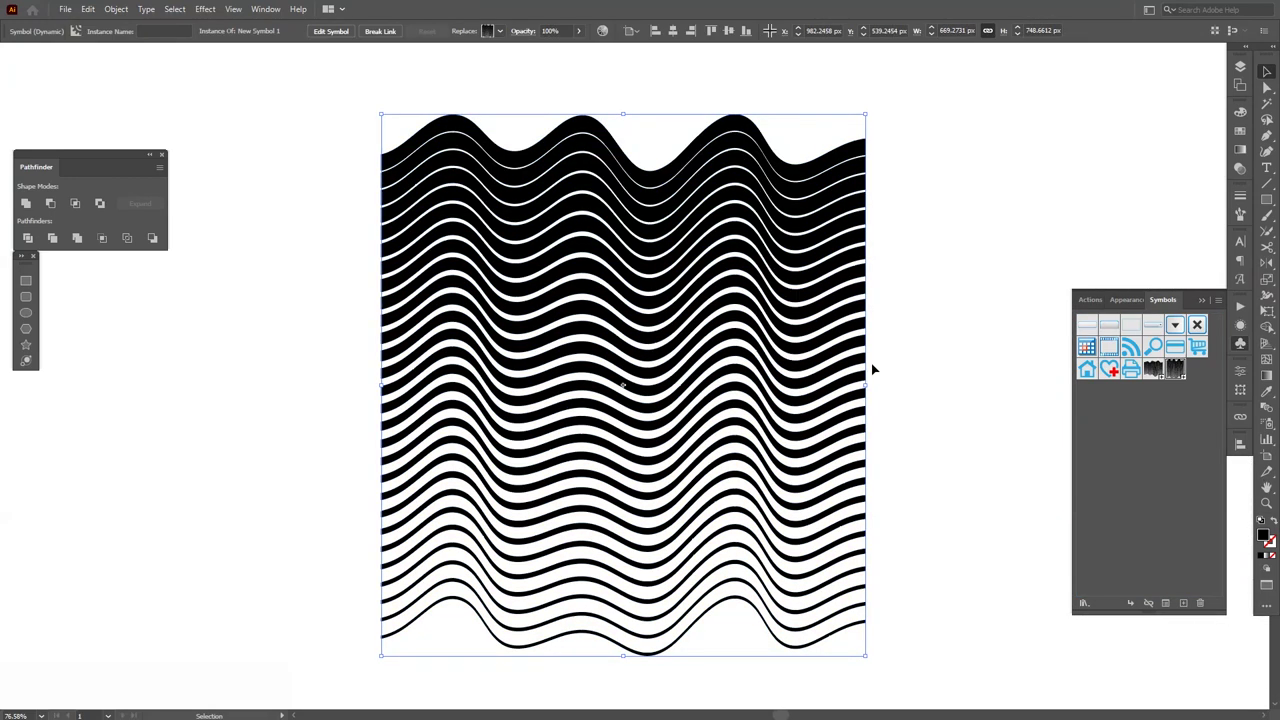
key(Delete)
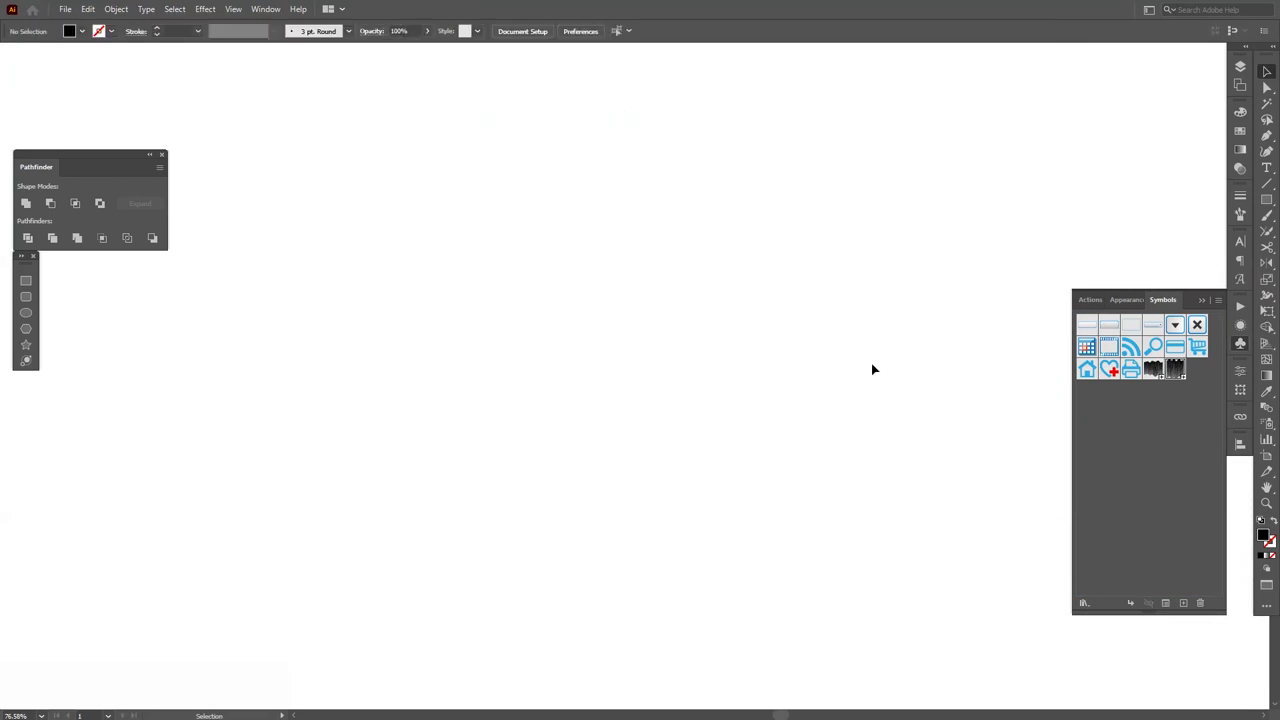
click(1201, 300)
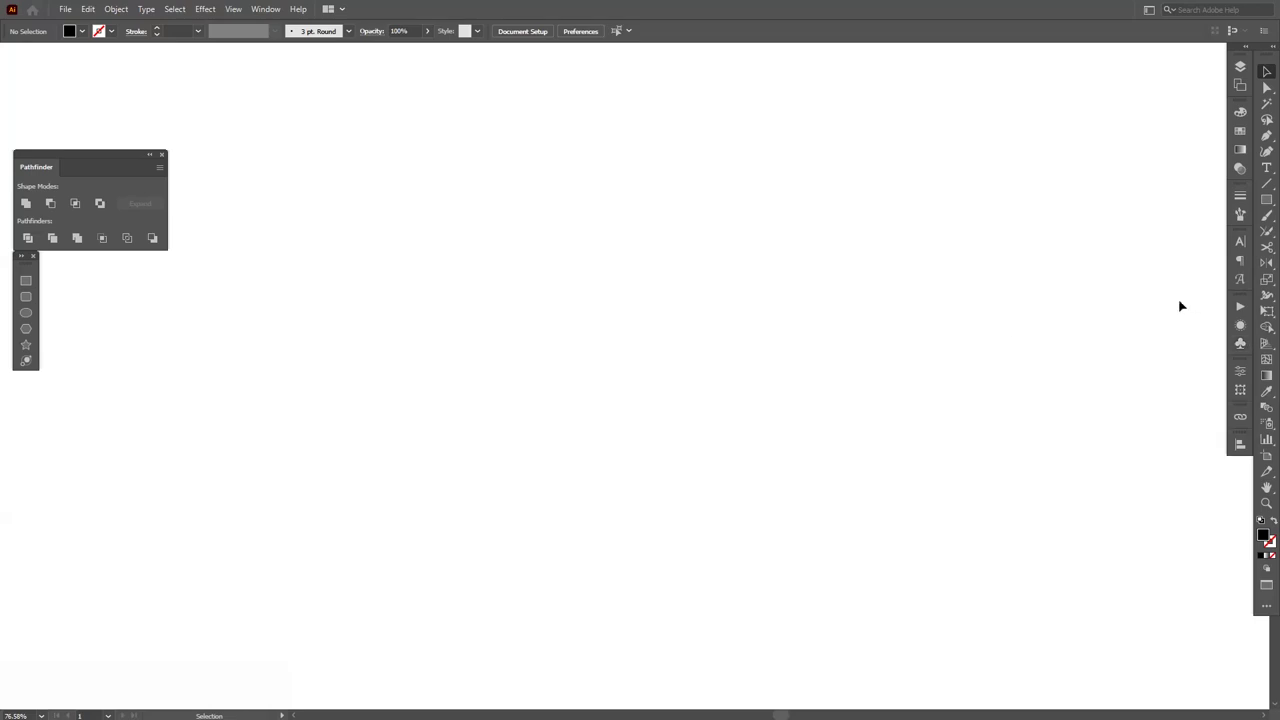
- Draw a black circle about 614 px in diameter and delete its right anchor point, leaving the left half circle
click(1270, 200)
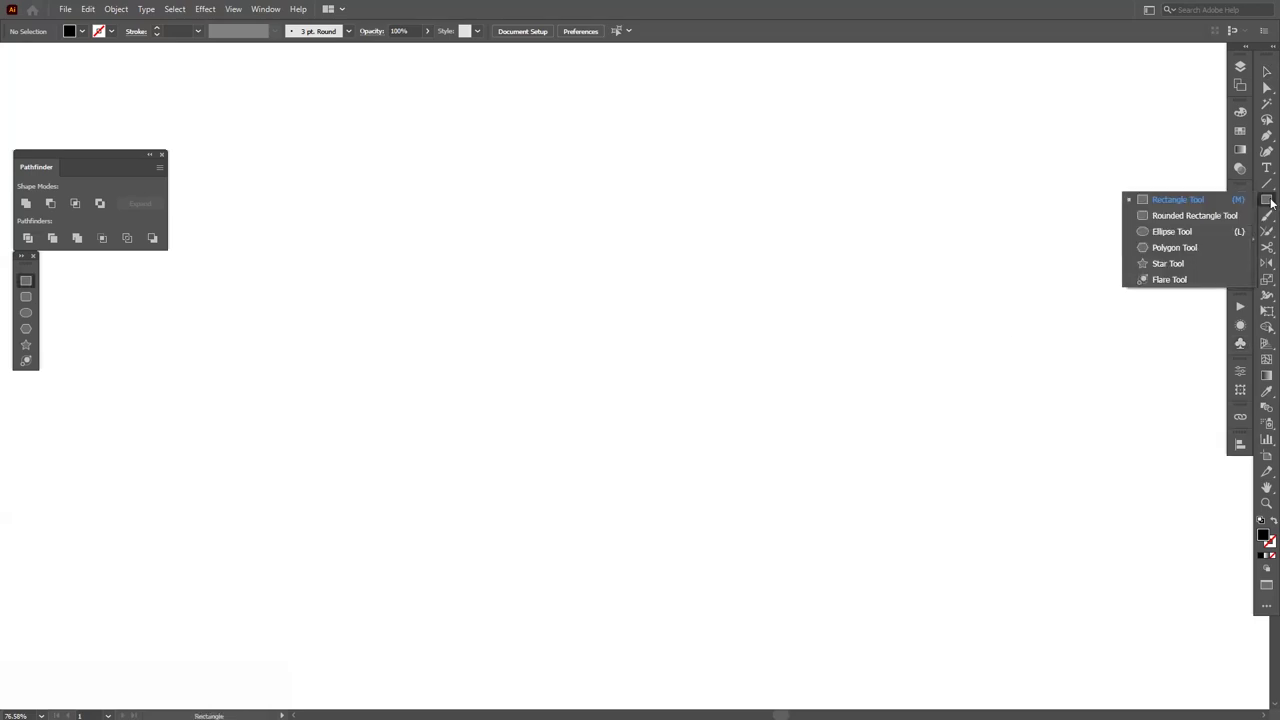
click(1160, 233)
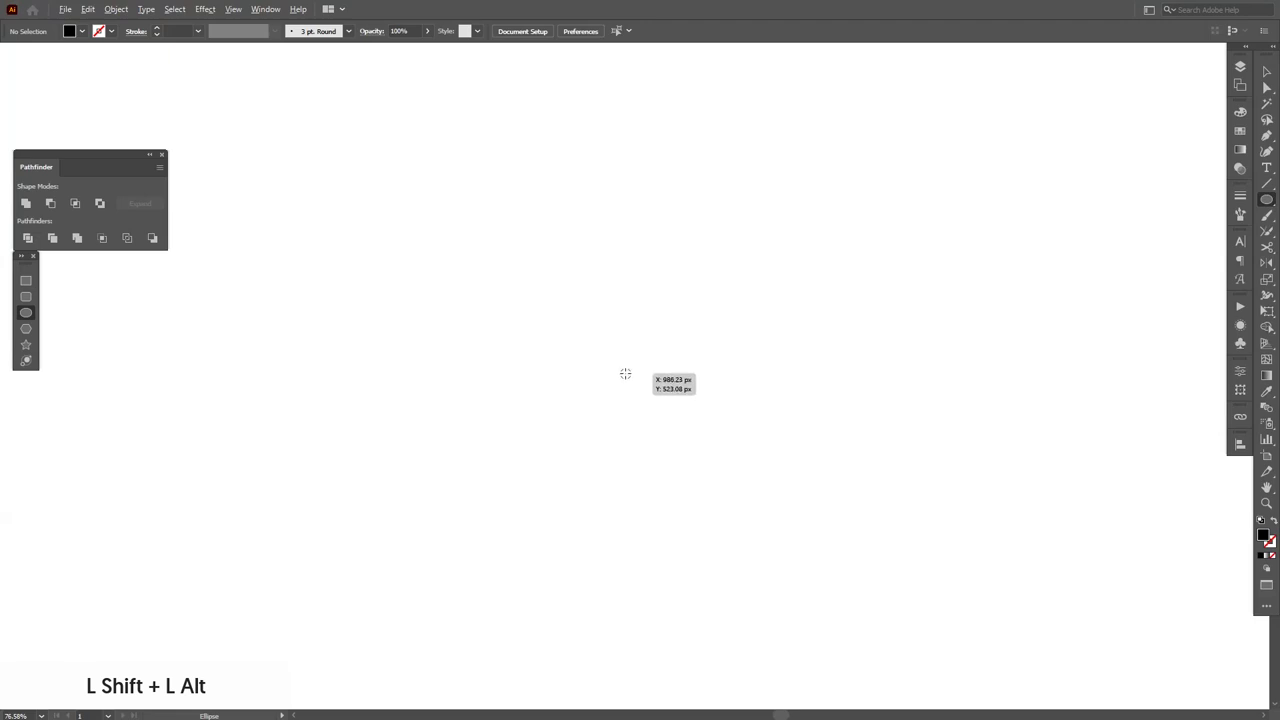
drag(625, 373, 840, 460)
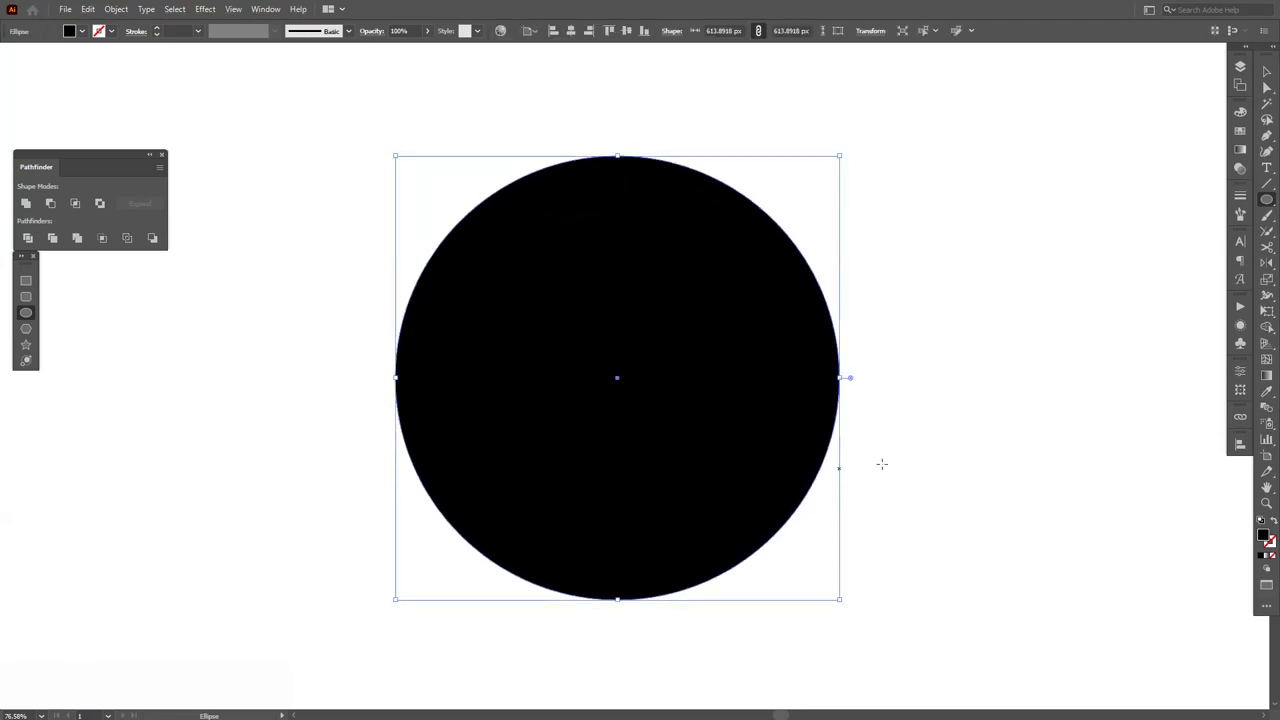
click(1267, 88)
drag(997, 235, 831, 489)
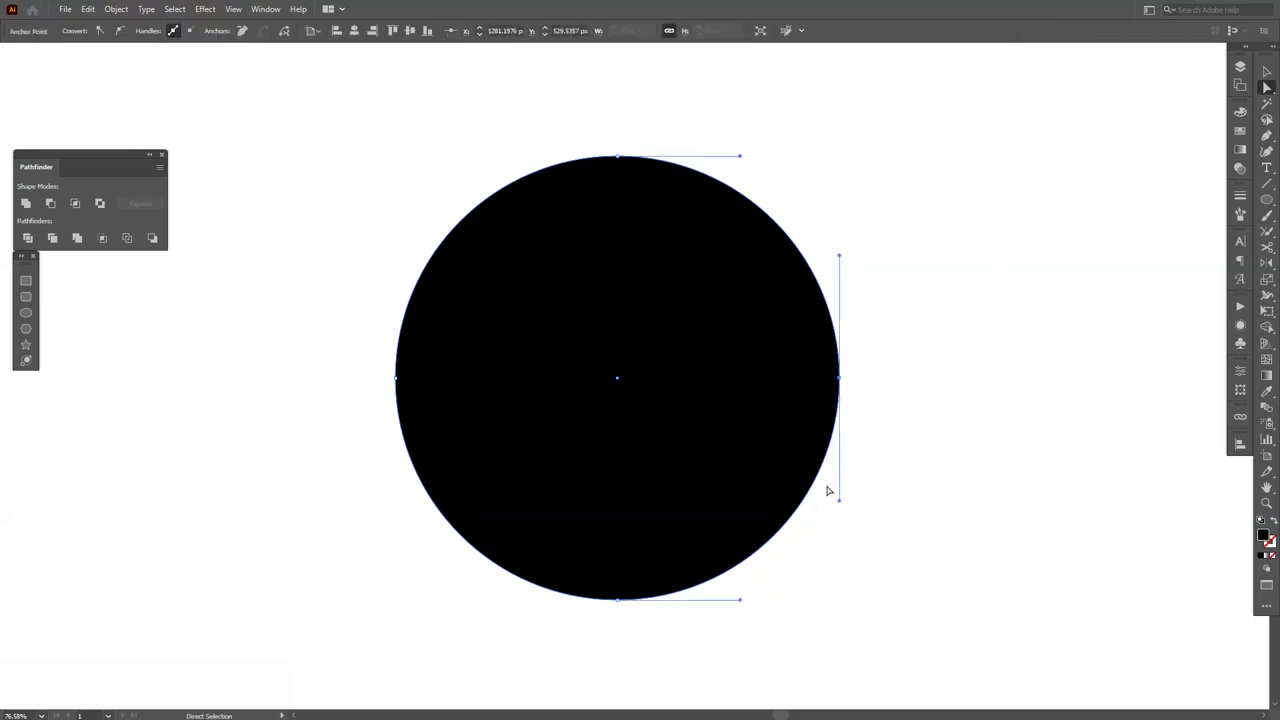
key(Delete)
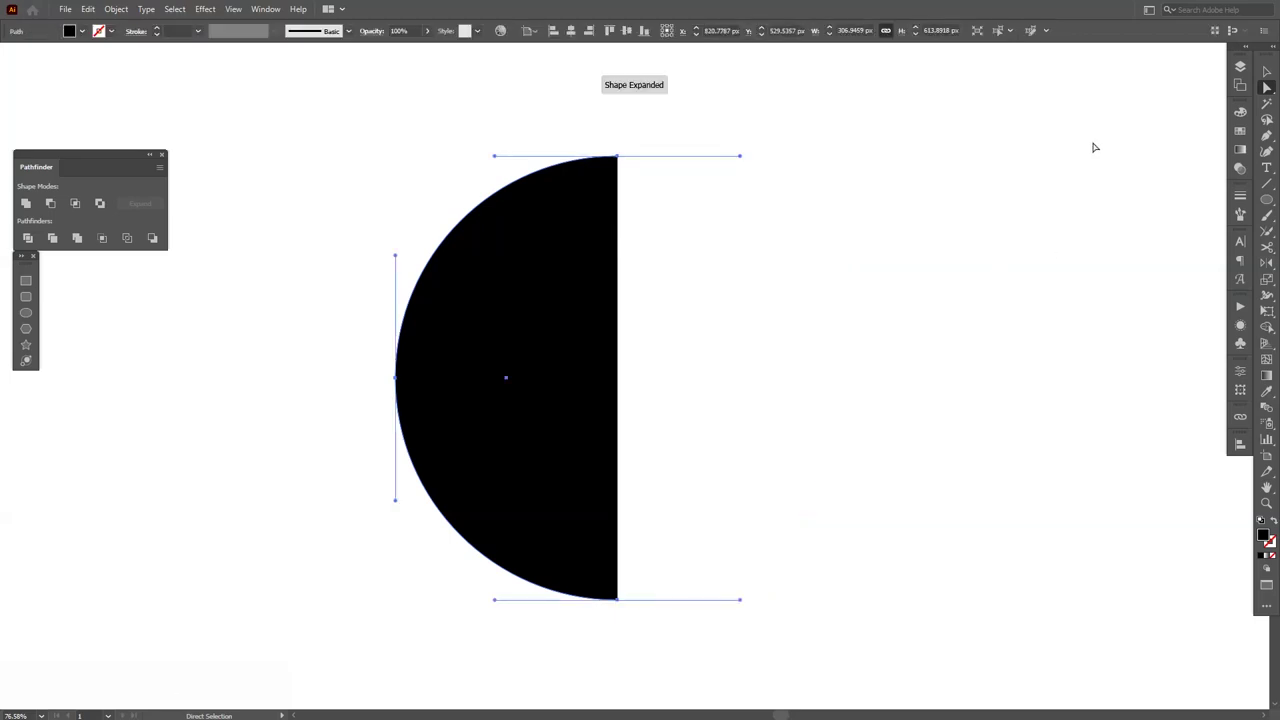
- Extend both open ends of the half circle about 321 px straight left with the Pen tool, and move the resulting concave shape toward the artboard's centre
click(1268, 138)
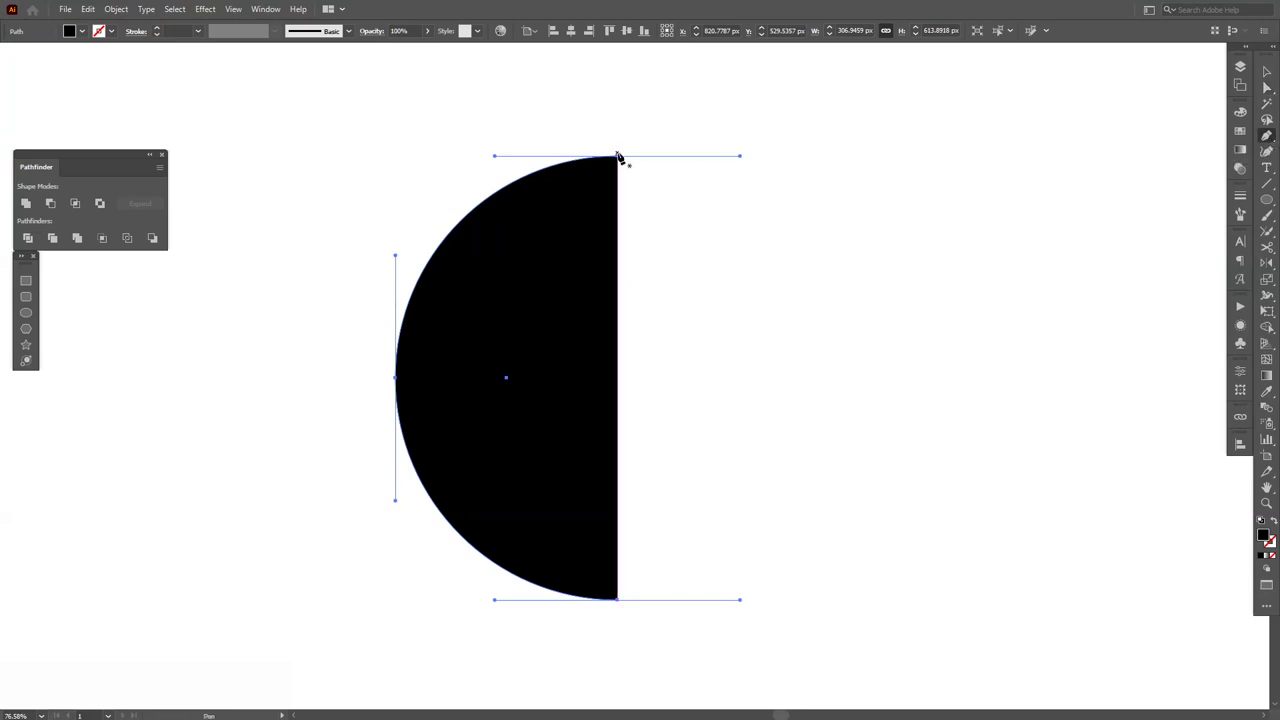
drag(618, 158, 397, 206)
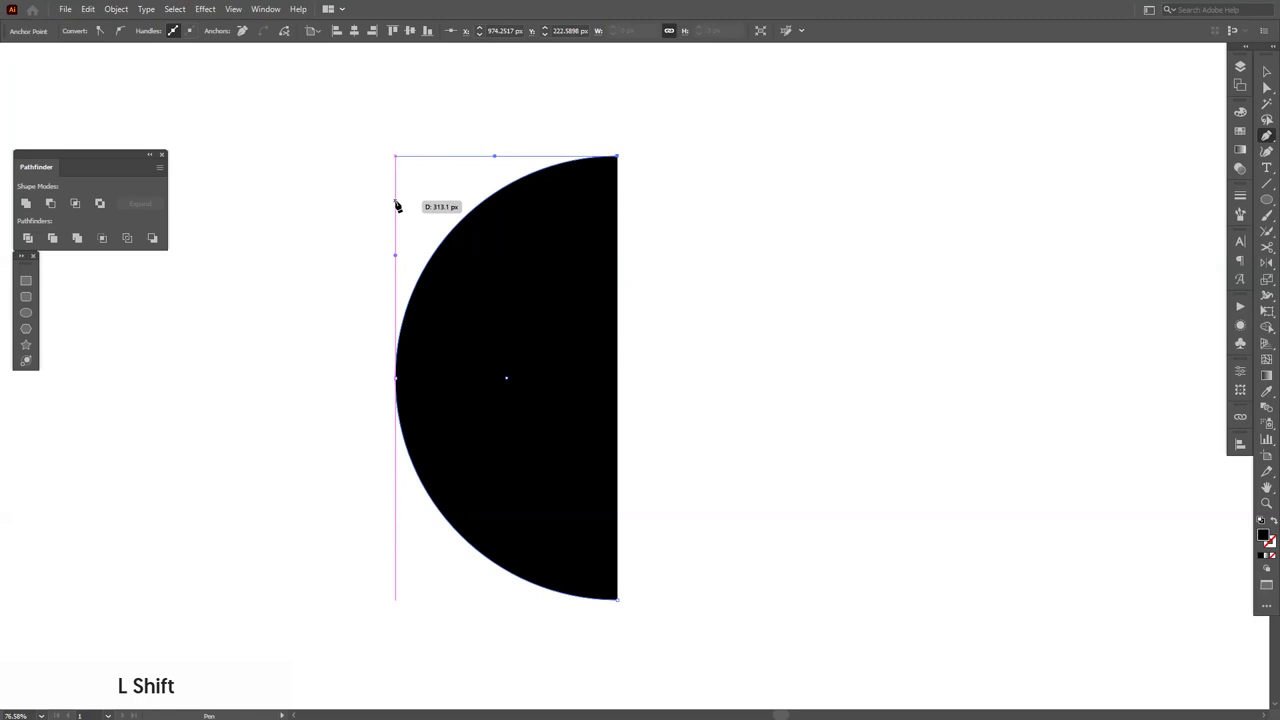
drag(397, 206, 374, 246)
key(v)
click(340, 288)
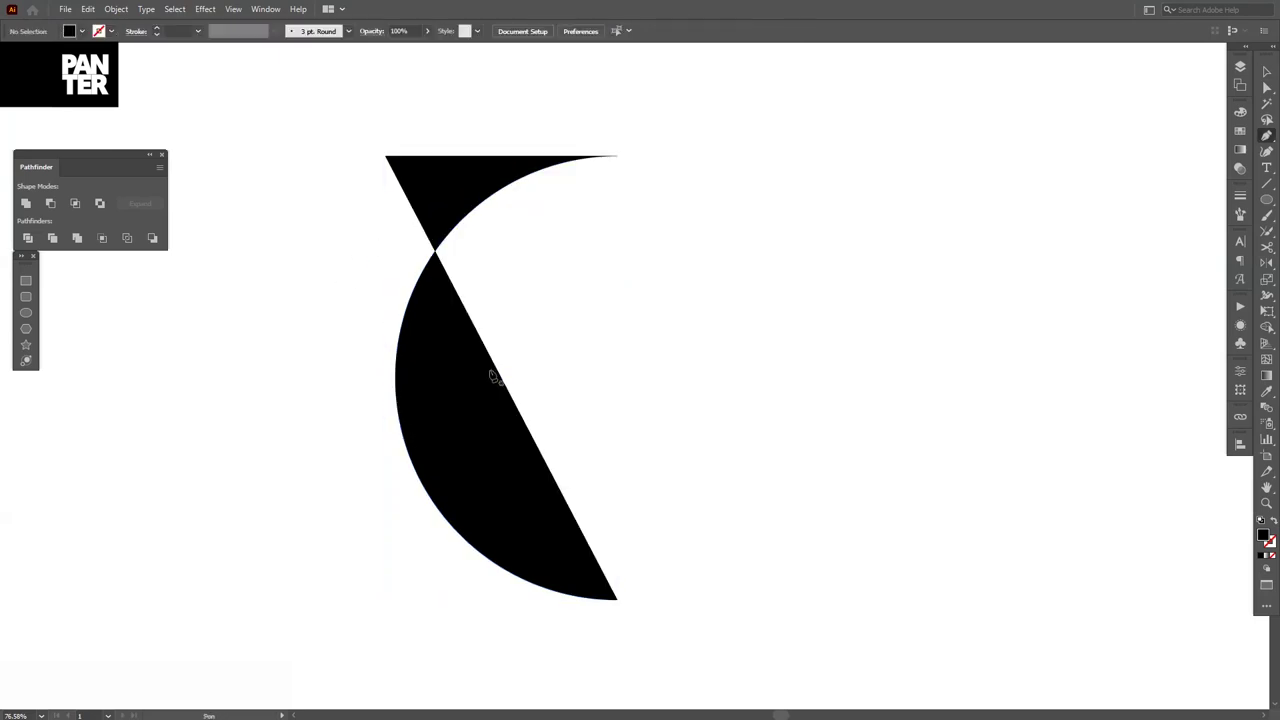
drag(618, 600, 385, 603)
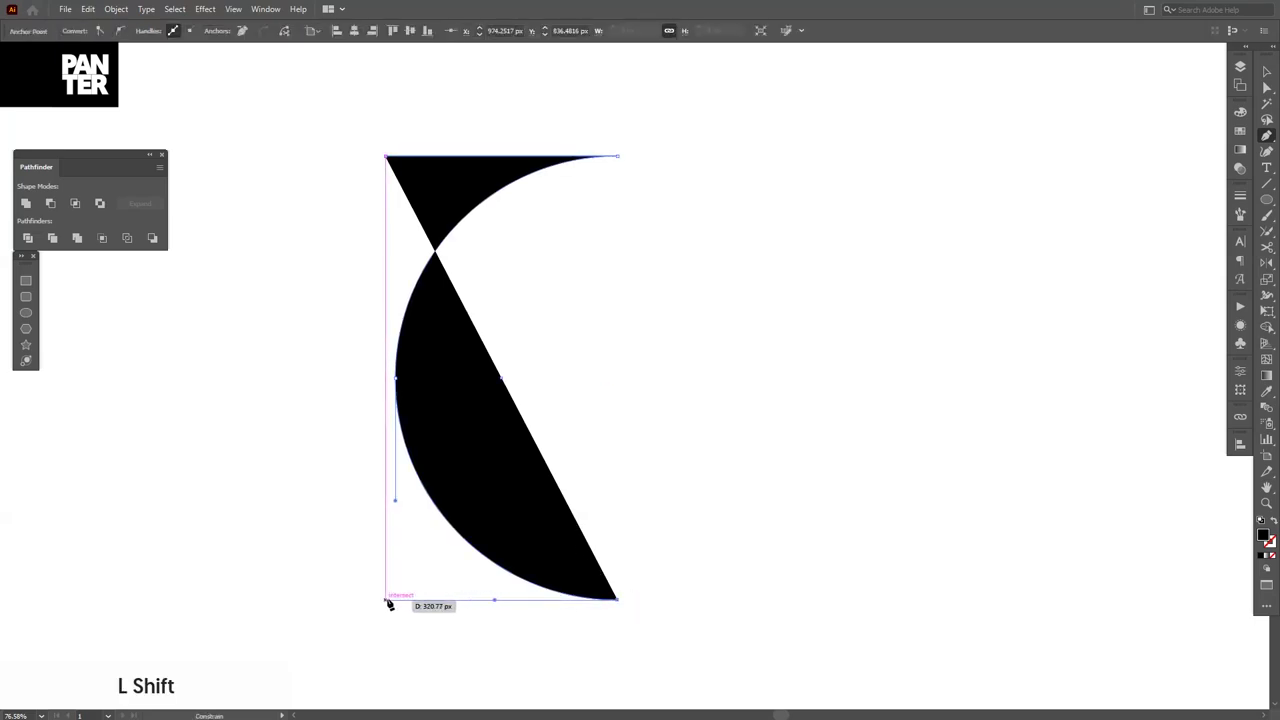
shift+click(385, 600)
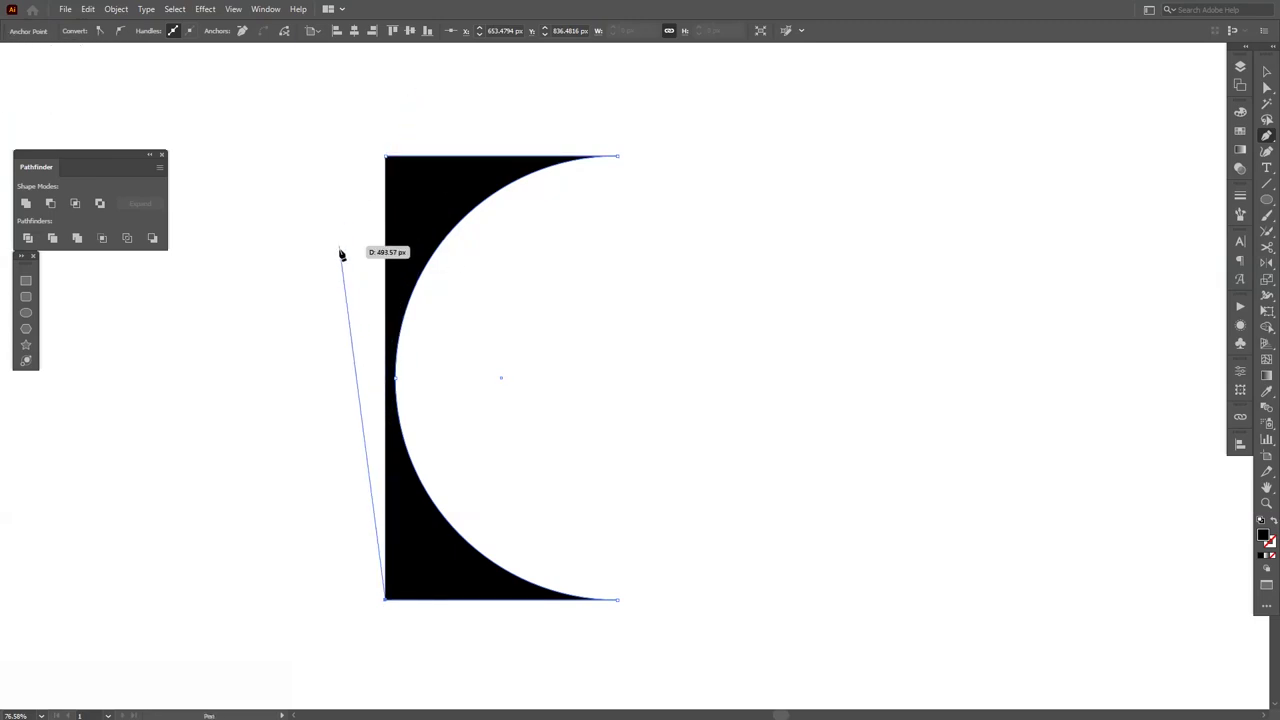
key(v)
drag(418, 292, 631, 249)
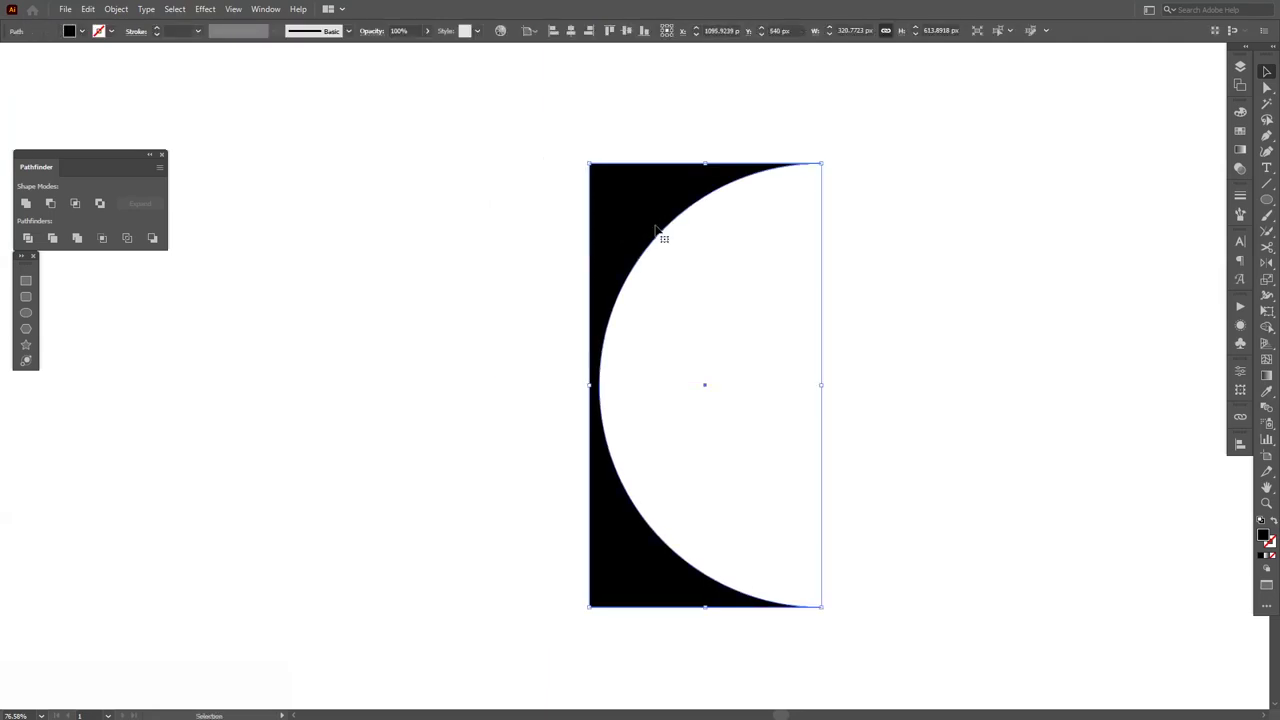
- Apply a 3D Revolve around the shape's left edge with 86° perspective and a custom rotation of about 8°, -34° and -1°
click(206, 9)
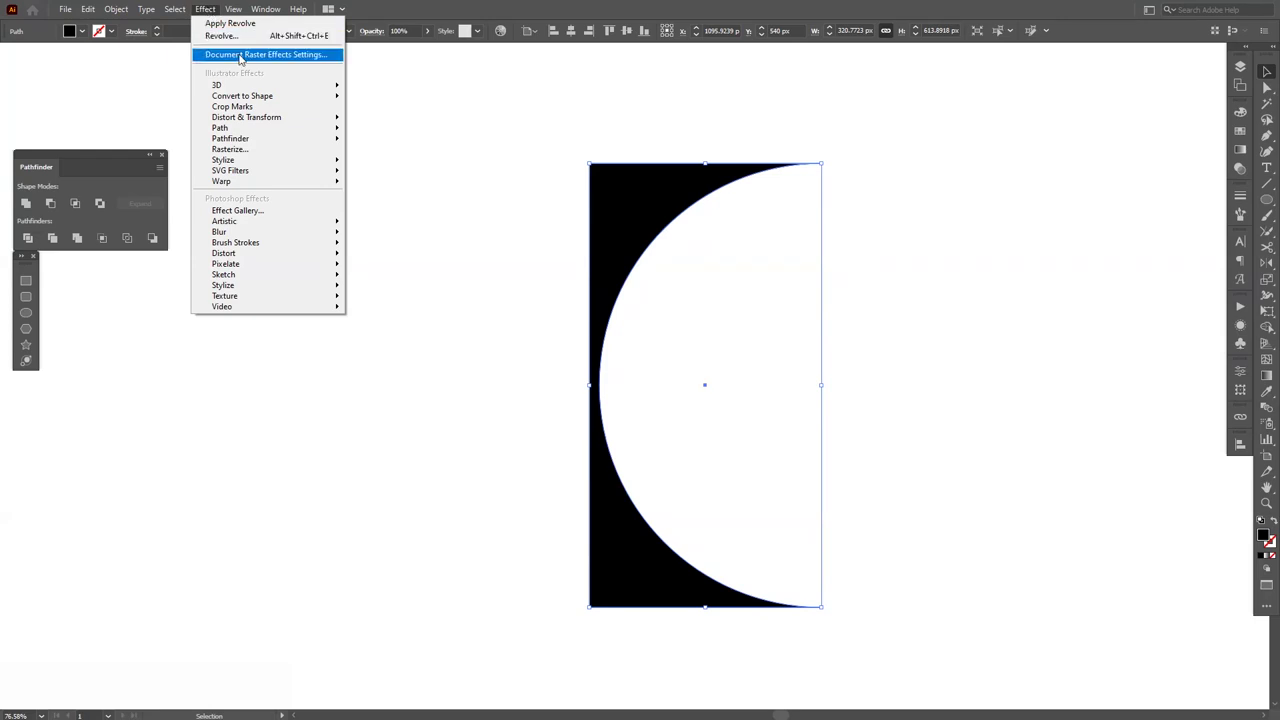
mouse_move(330, 85)
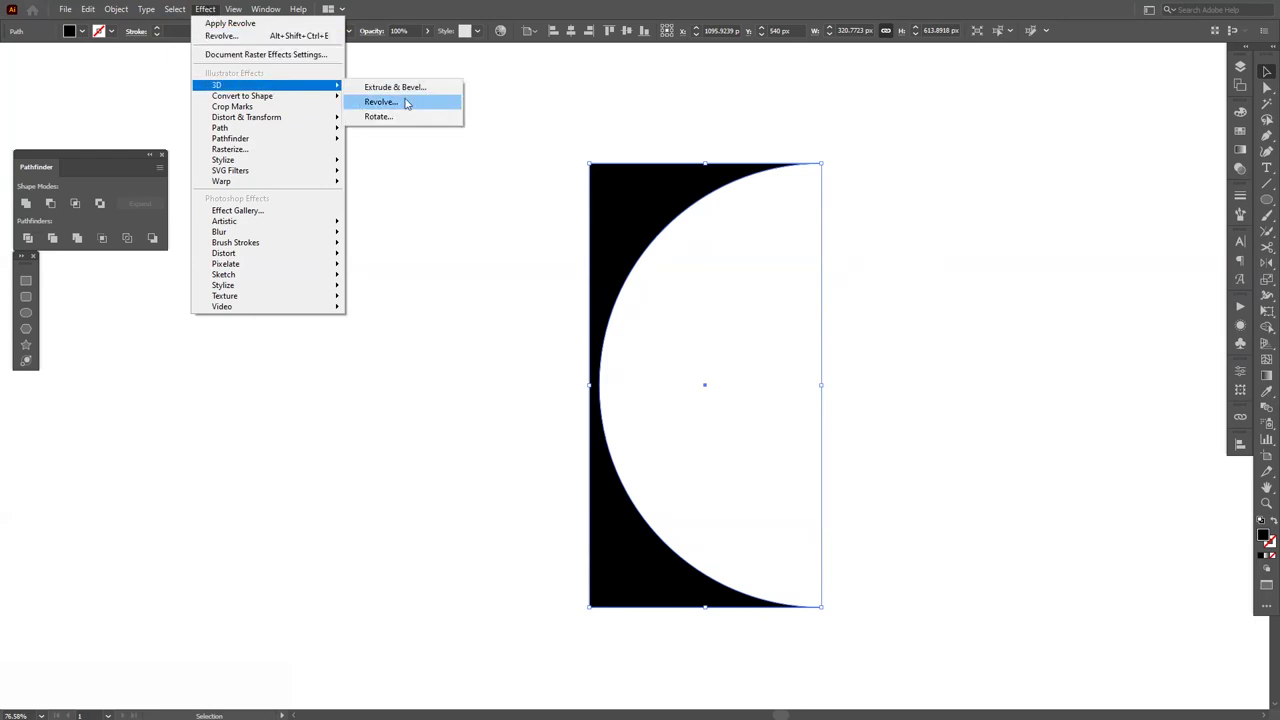
click(380, 102)
click(1164, 224)
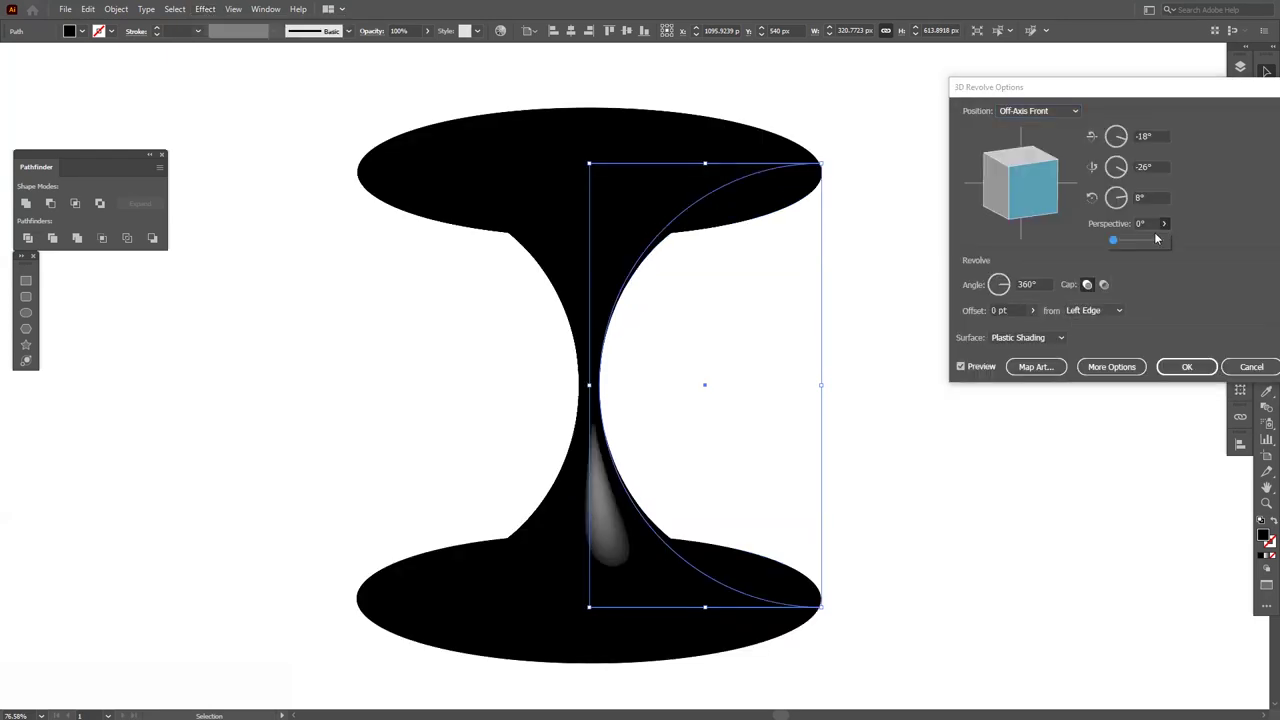
drag(1128, 244, 1141, 245)
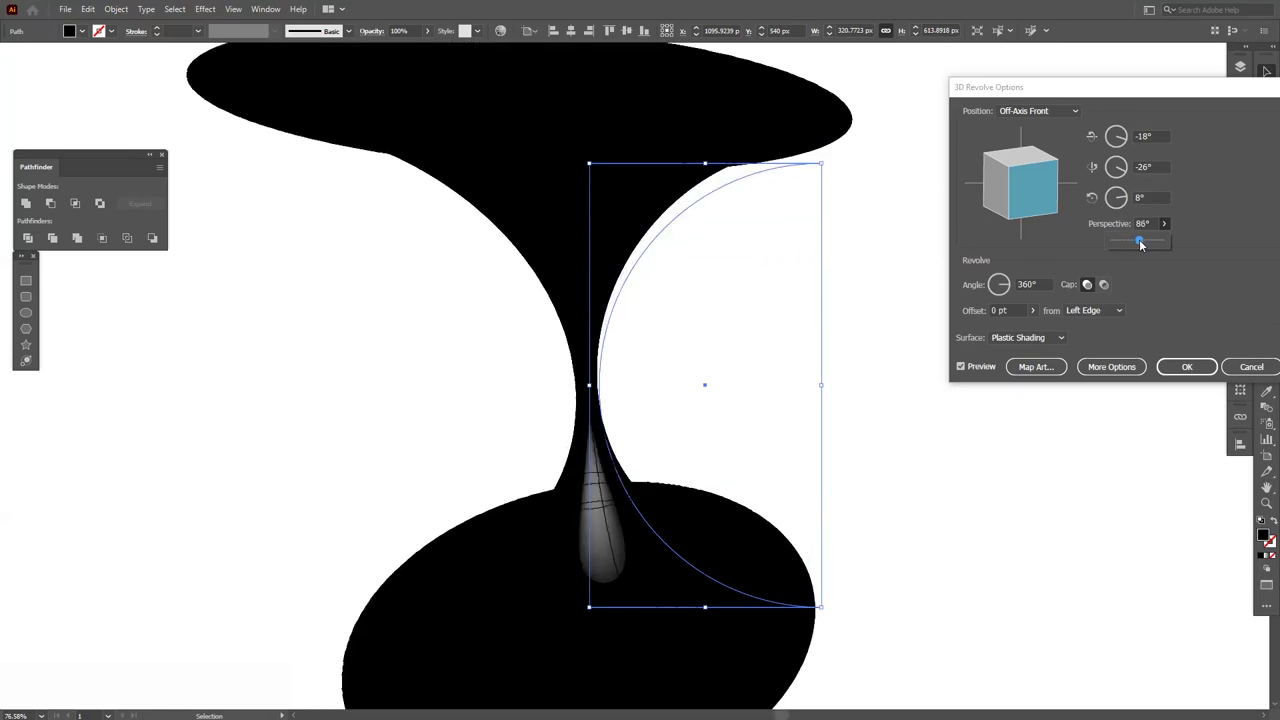
drag(1016, 192, 1067, 219)
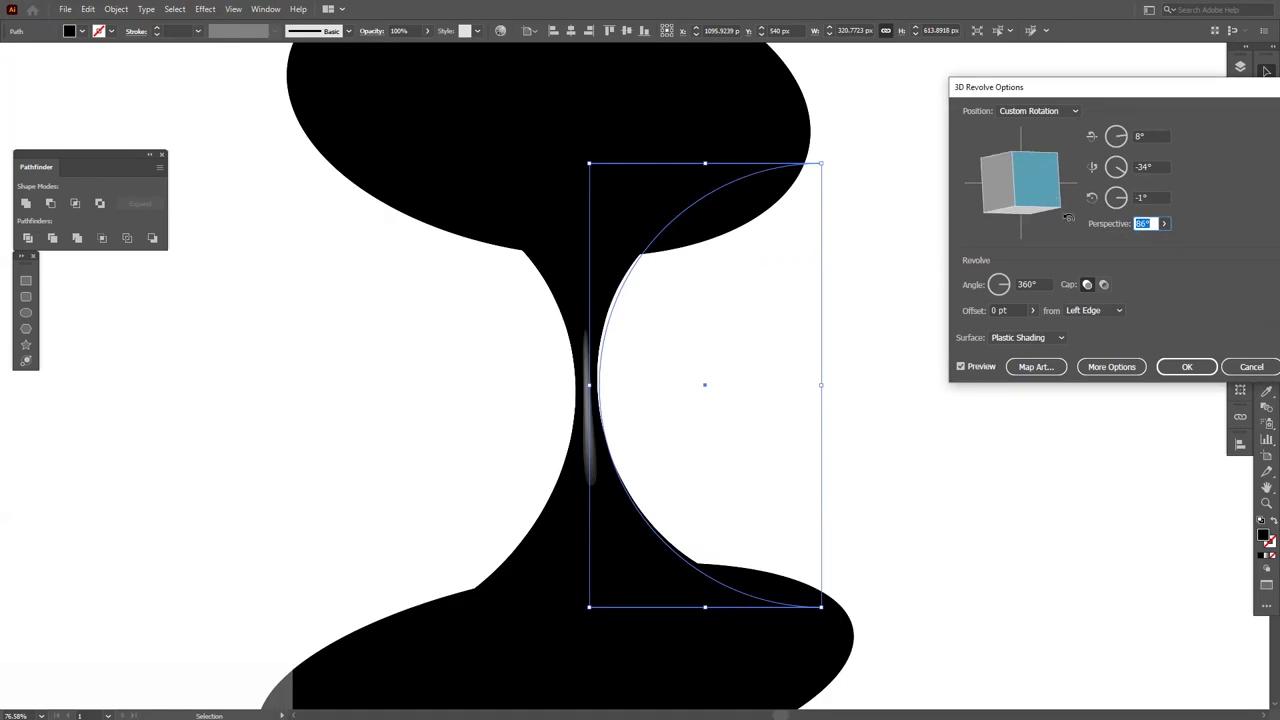
- Choose surface 3 of 3, the curved side of the revolved shape, for art mapping and enable Invisible Geometry
click(1048, 372)
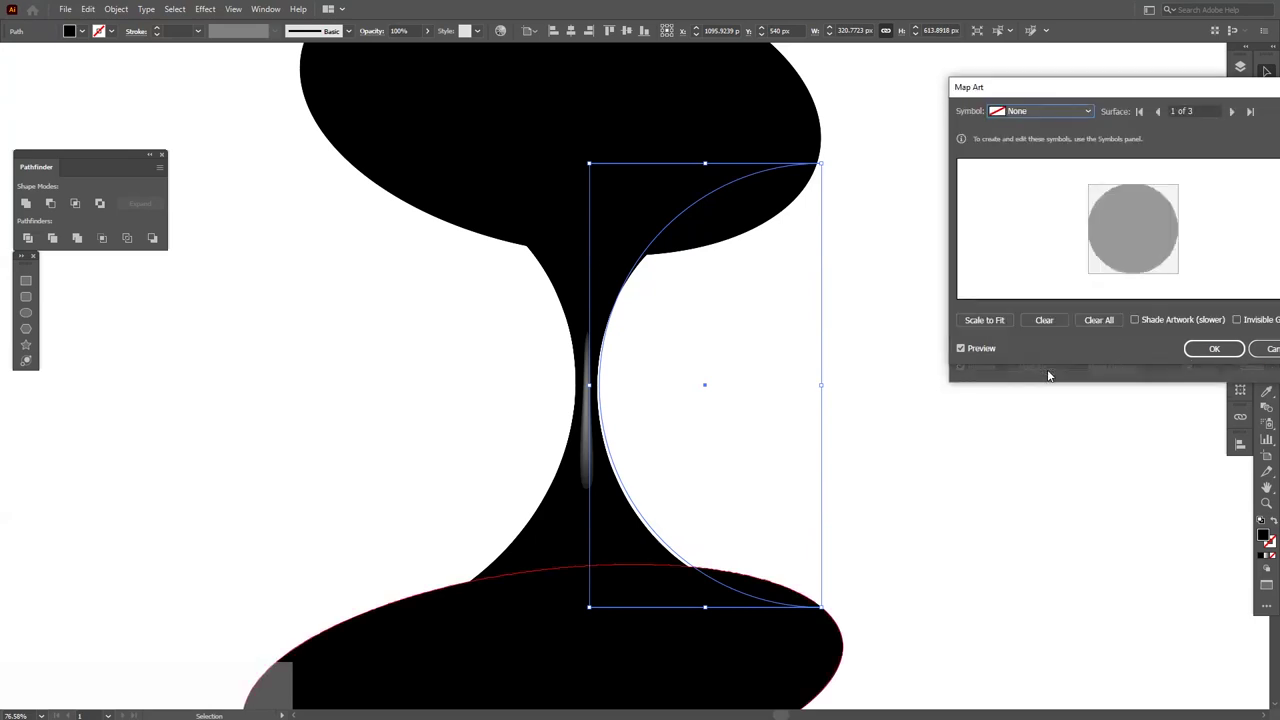
click(1231, 111)
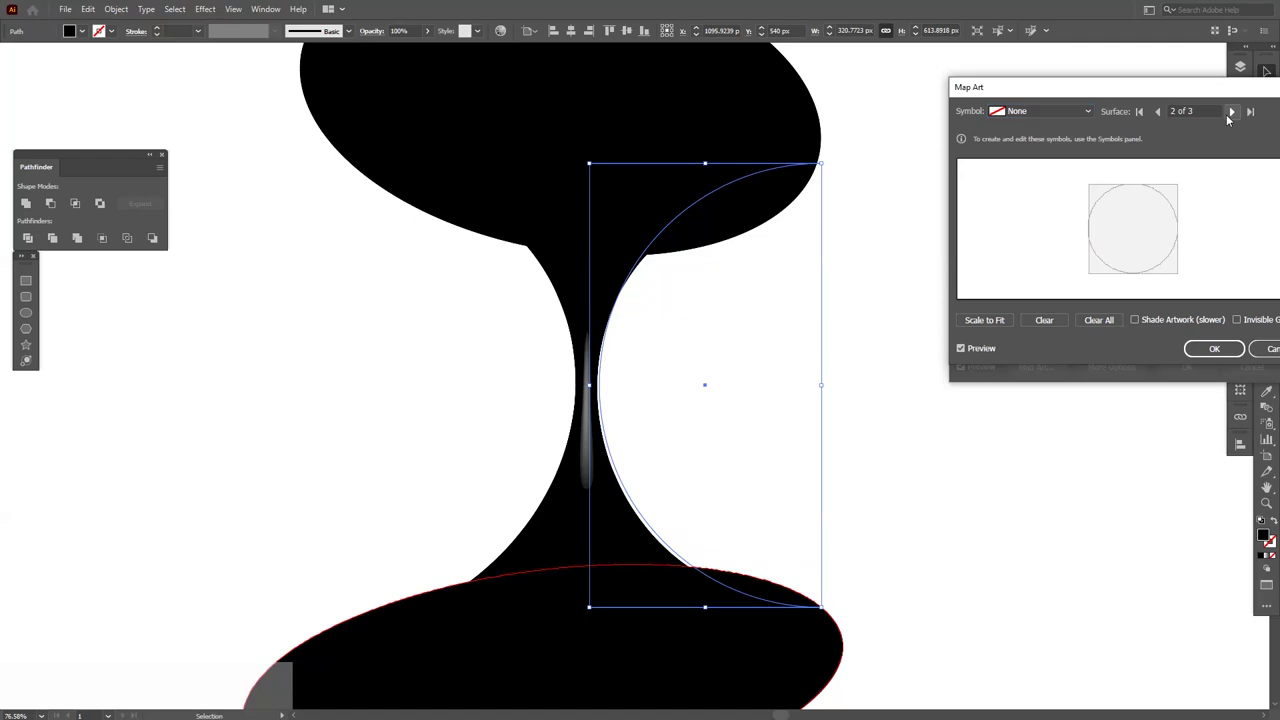
click(1231, 112)
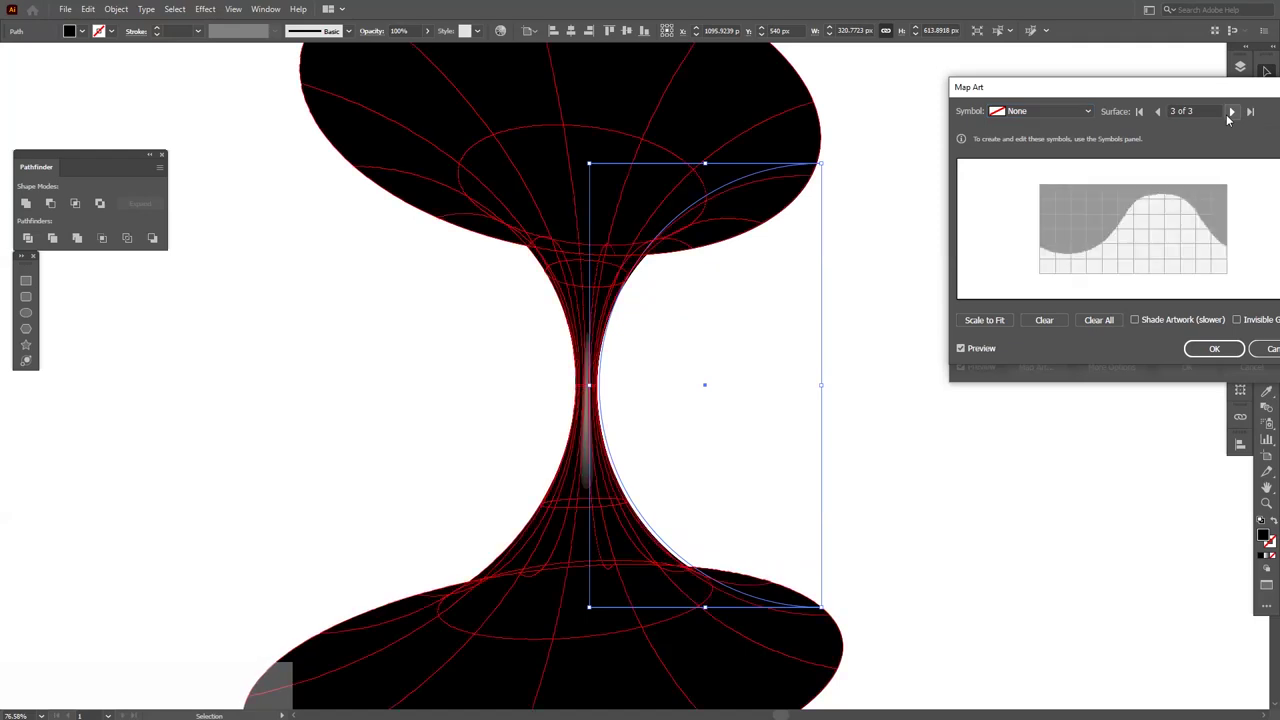
drag(1150, 95, 1049, 190)
click(1057, 207)
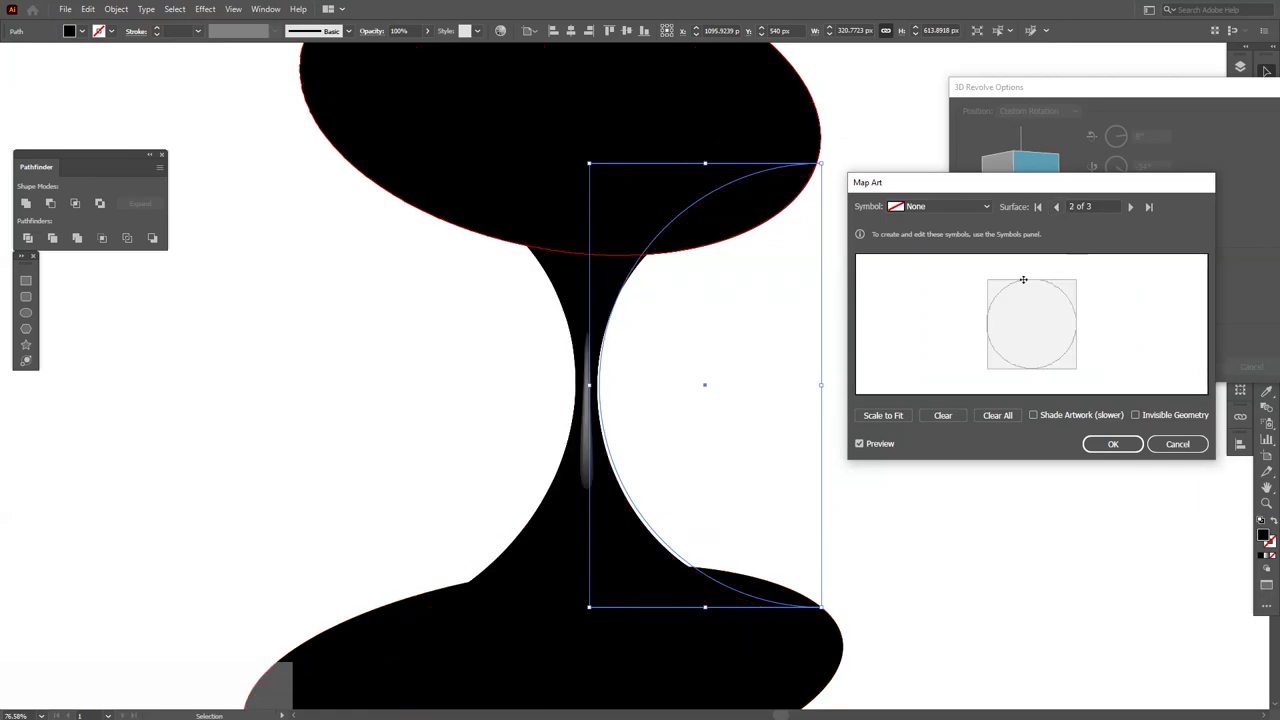
click(1057, 207)
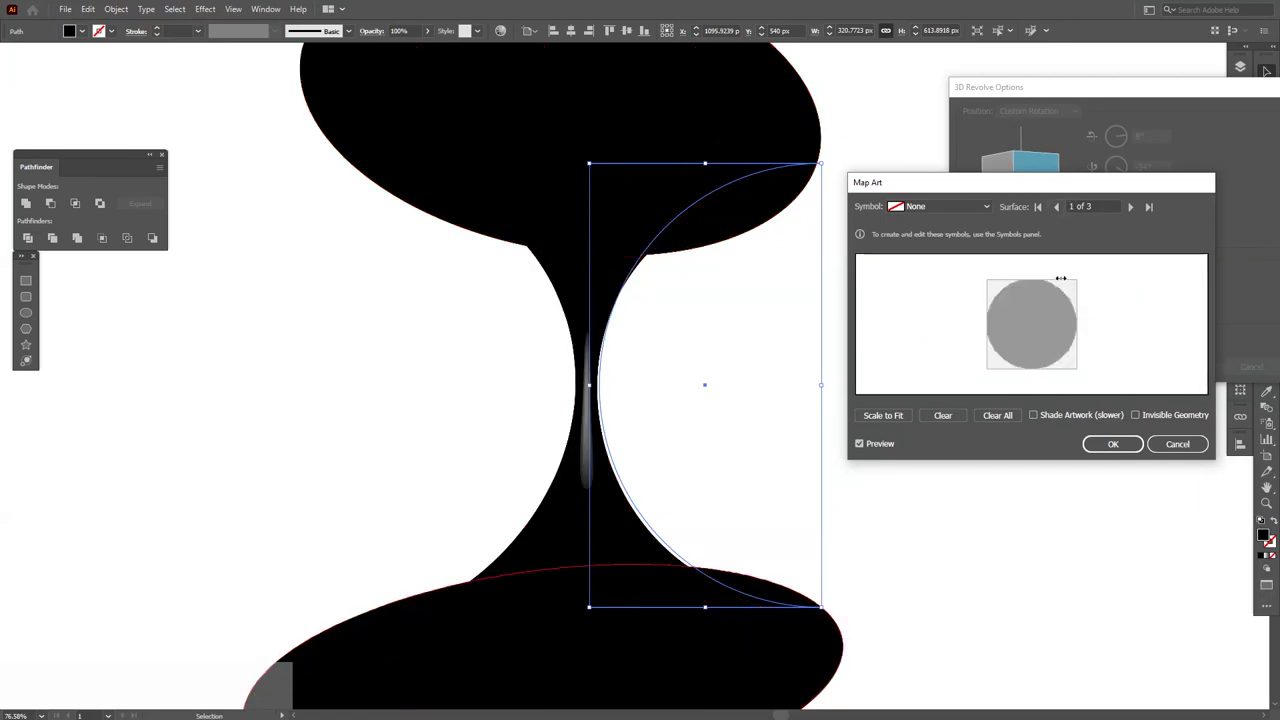
click(1057, 207)
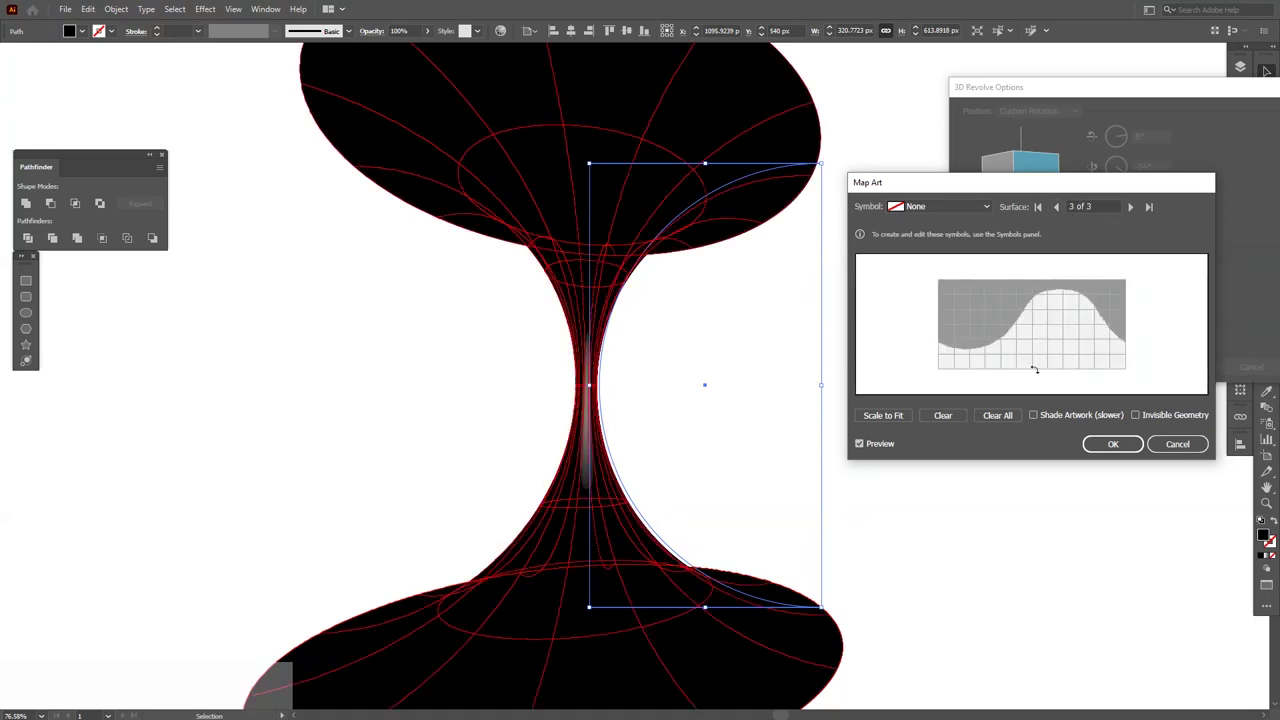
click(1148, 416)
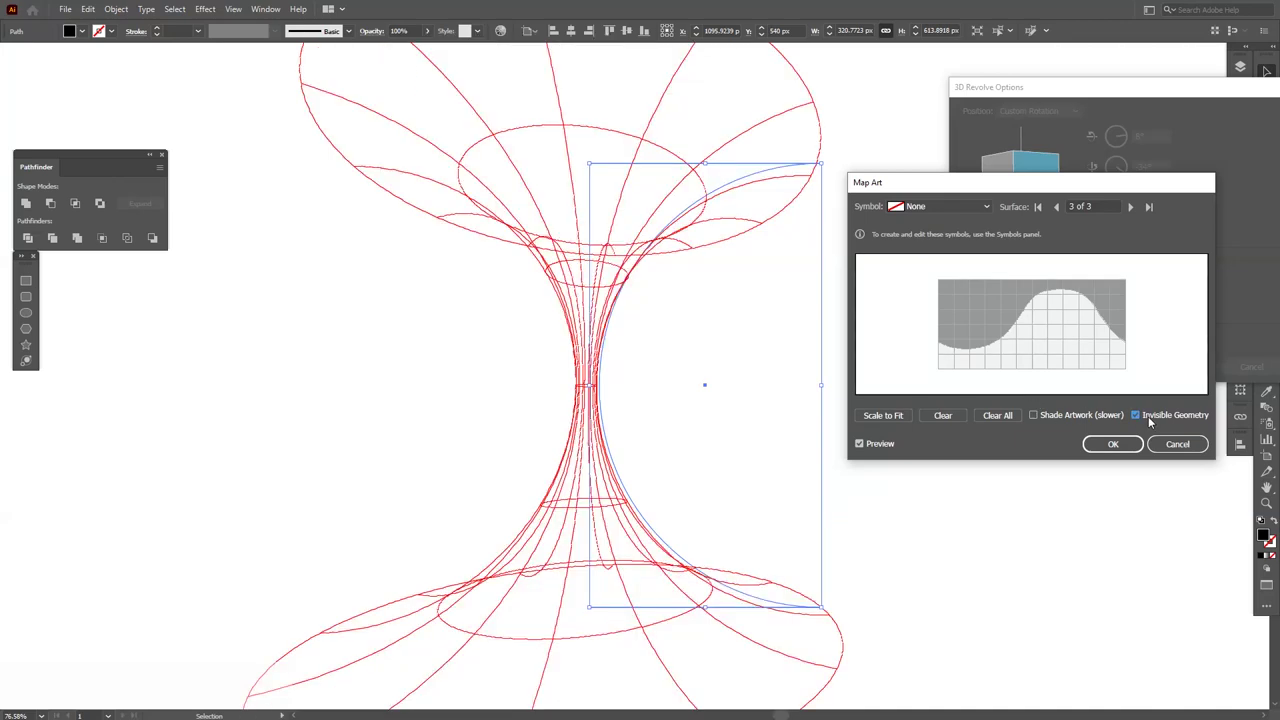
- Map New Symbol 1 onto the curved surface and scale it to fit
click(918, 208)
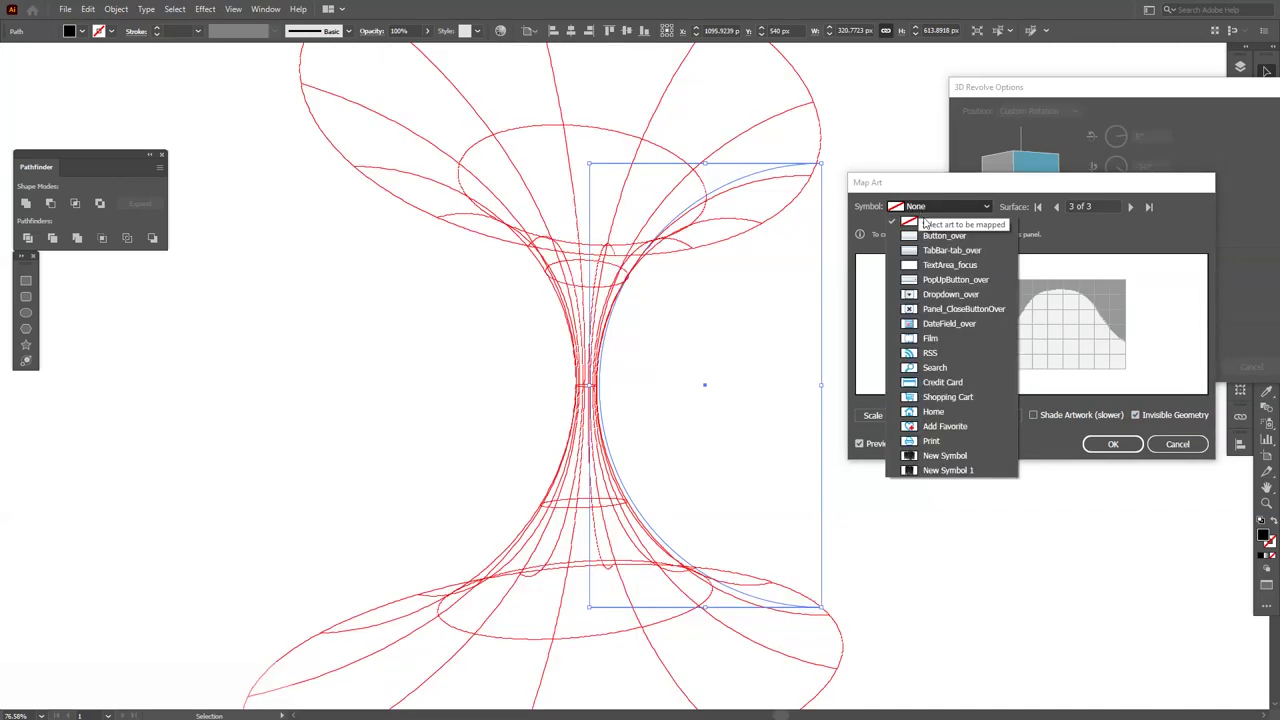
click(952, 478)
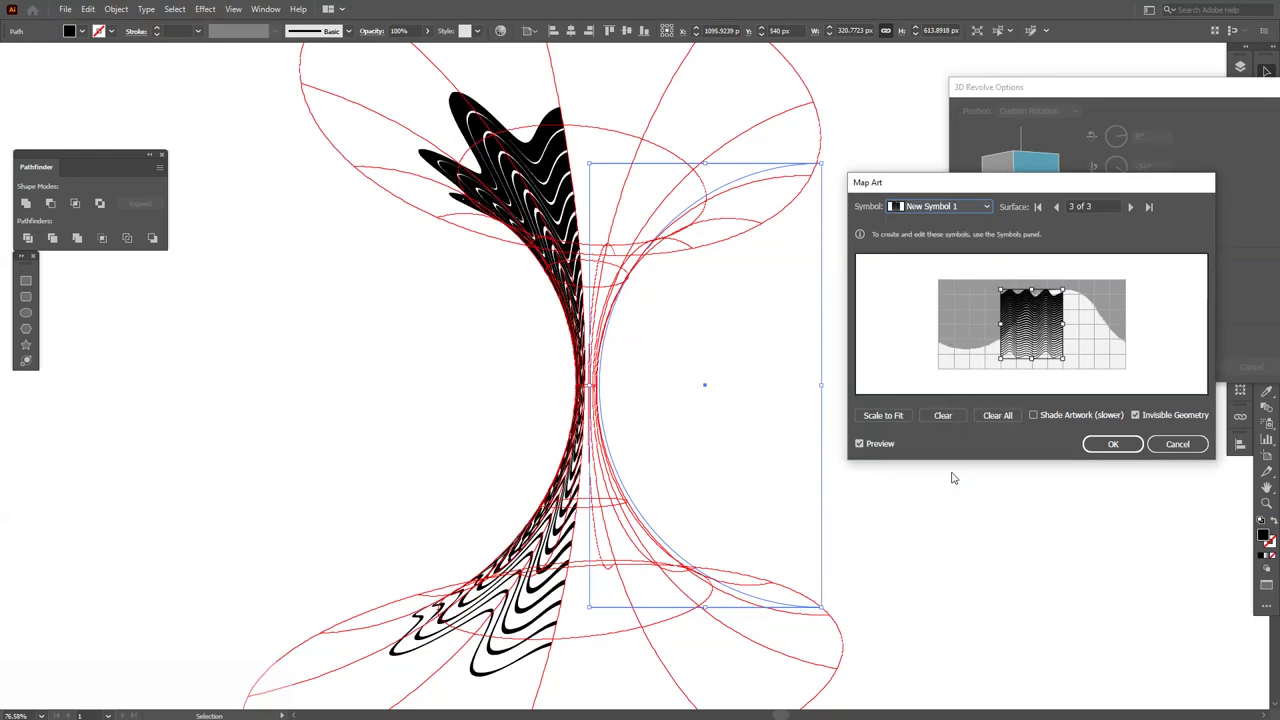
click(888, 416)
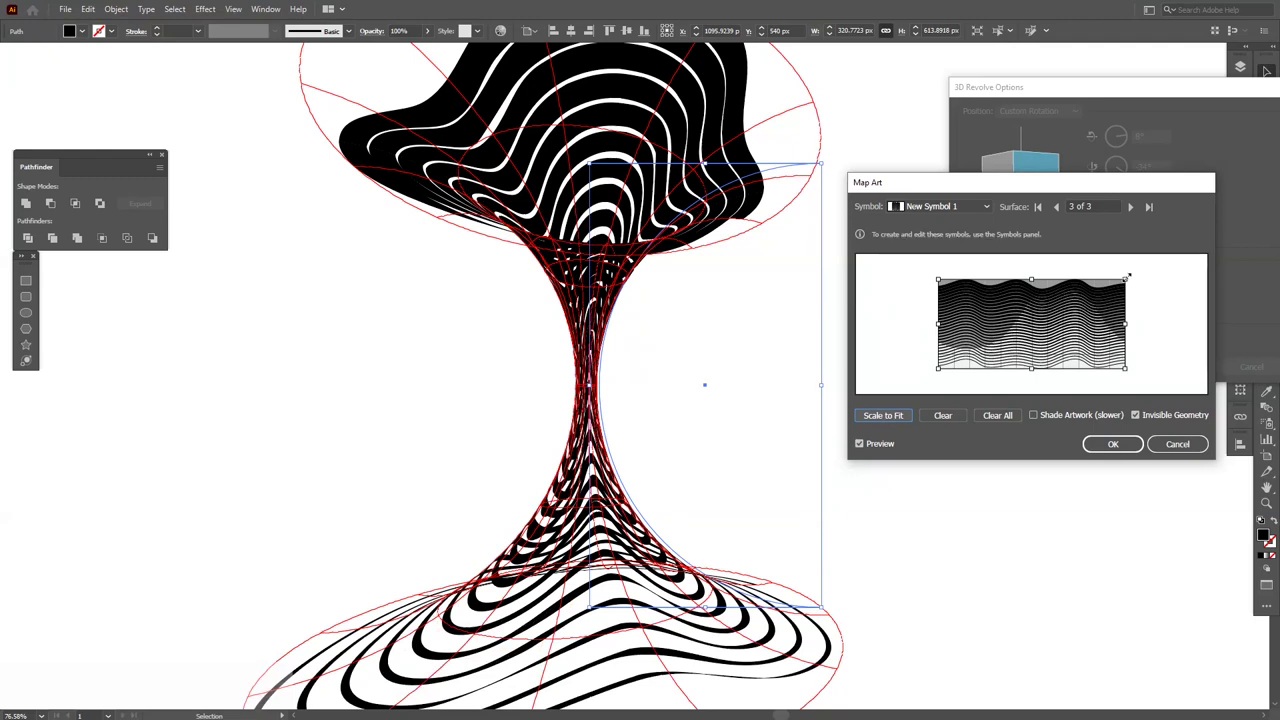
- Rotate the mapped stripes about 180°, stretch them beyond the surface's upper and lower edges, and apply the revolve
drag(1128, 275, 896, 357)
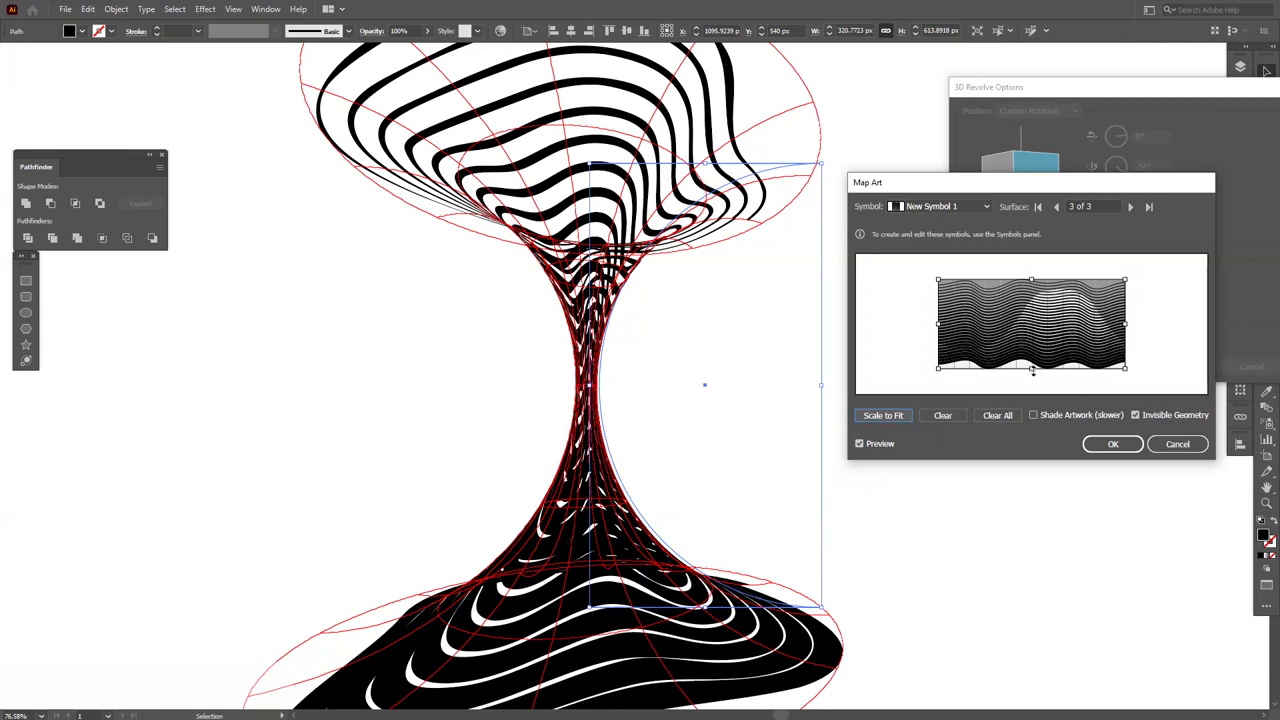
drag(1036, 371, 1035, 383)
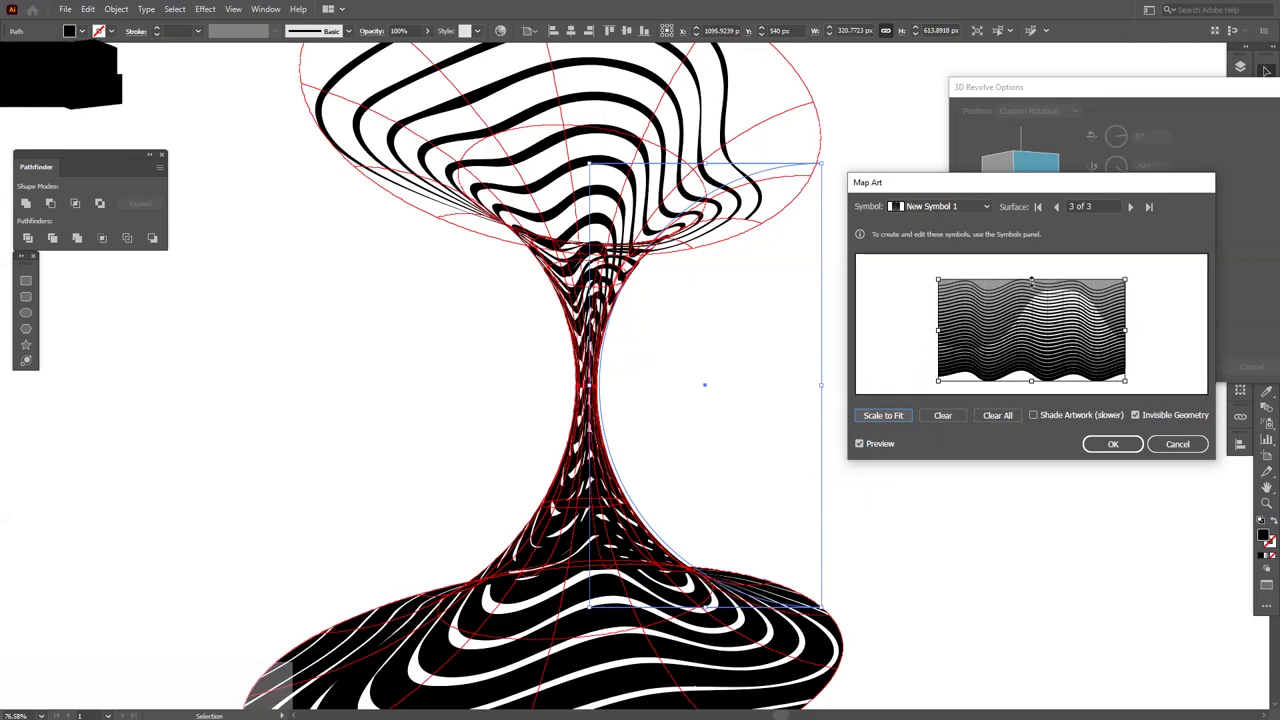
drag(1031, 280, 1031, 266)
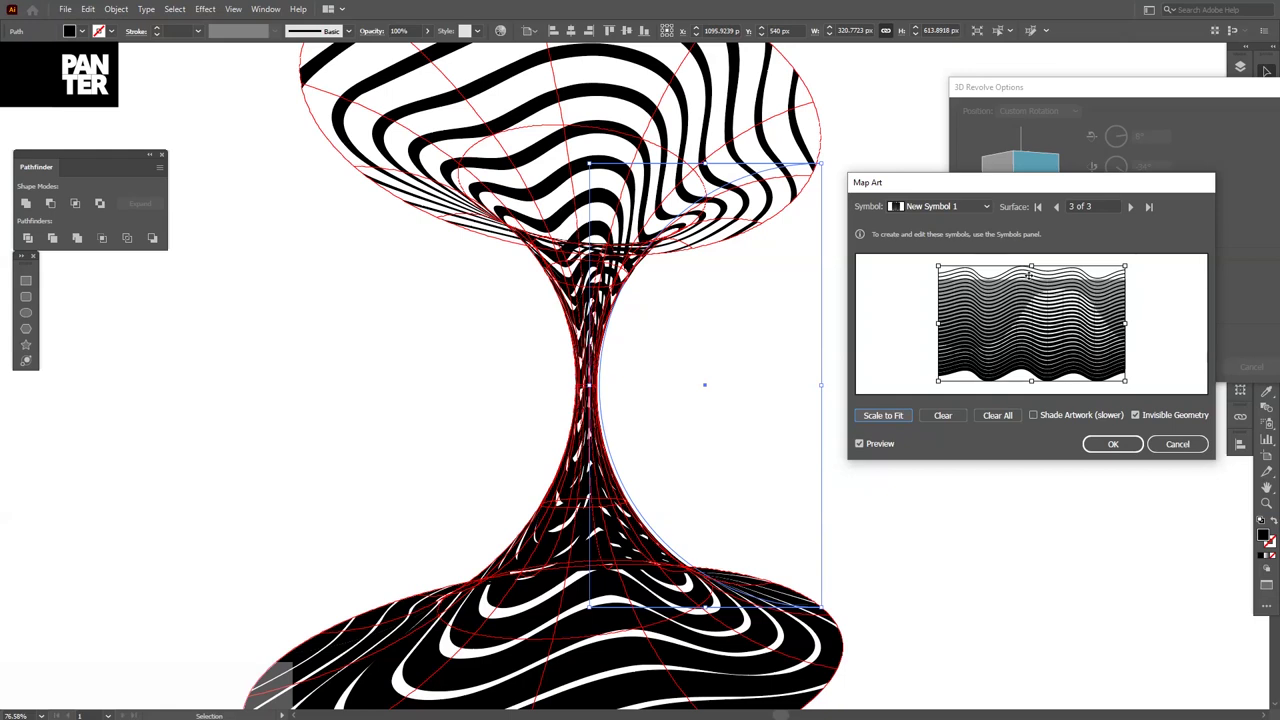
click(1112, 443)
click(1182, 367)
click(1055, 200)
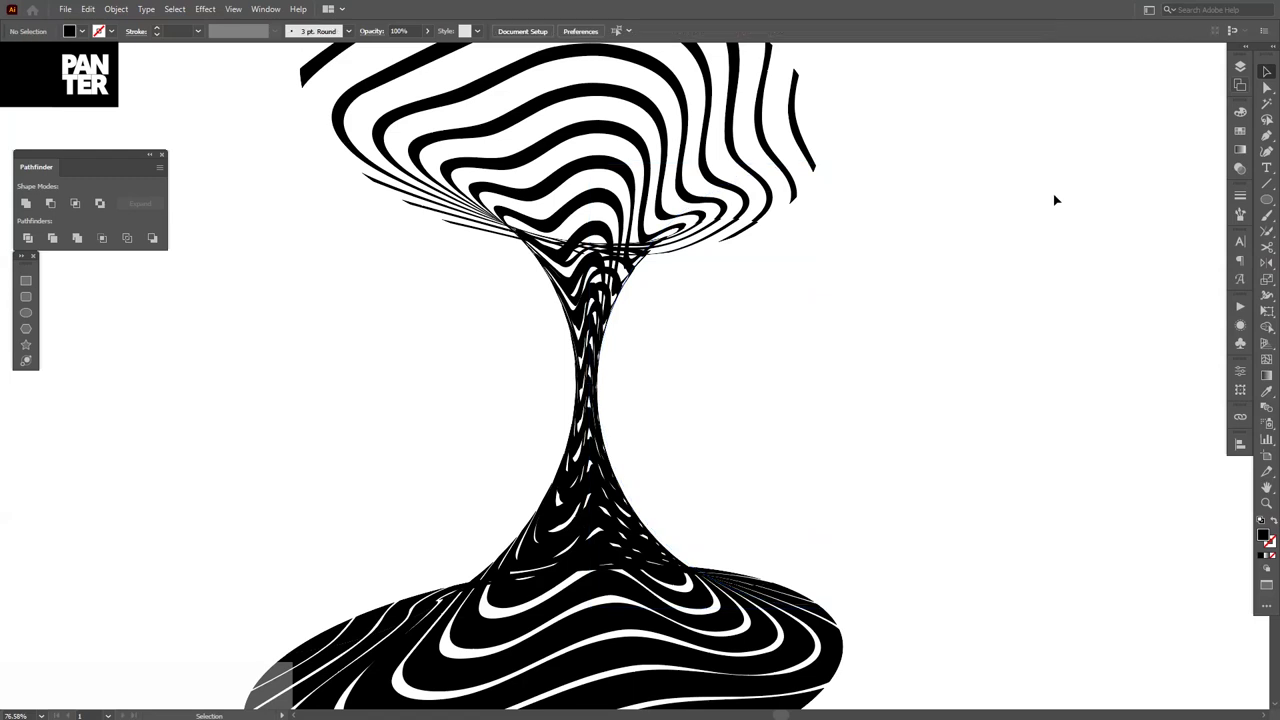
- Scale the revolved hourglass's source shape down to about 277 × 534 px
scroll(876, 312, down, 1)
key(space)
scroll(873, 310, down, 1)
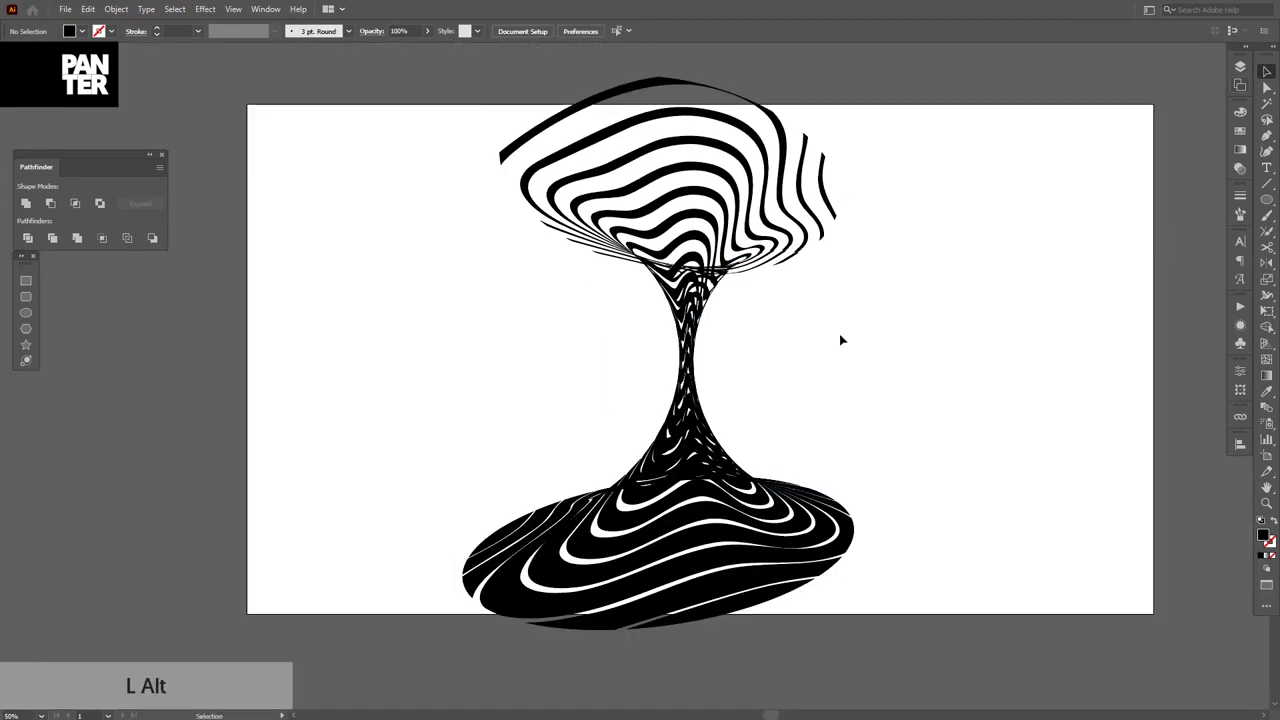
drag(705, 430, 700, 434)
drag(840, 361, 802, 386)
scroll(798, 378, up, 1)
key(space)
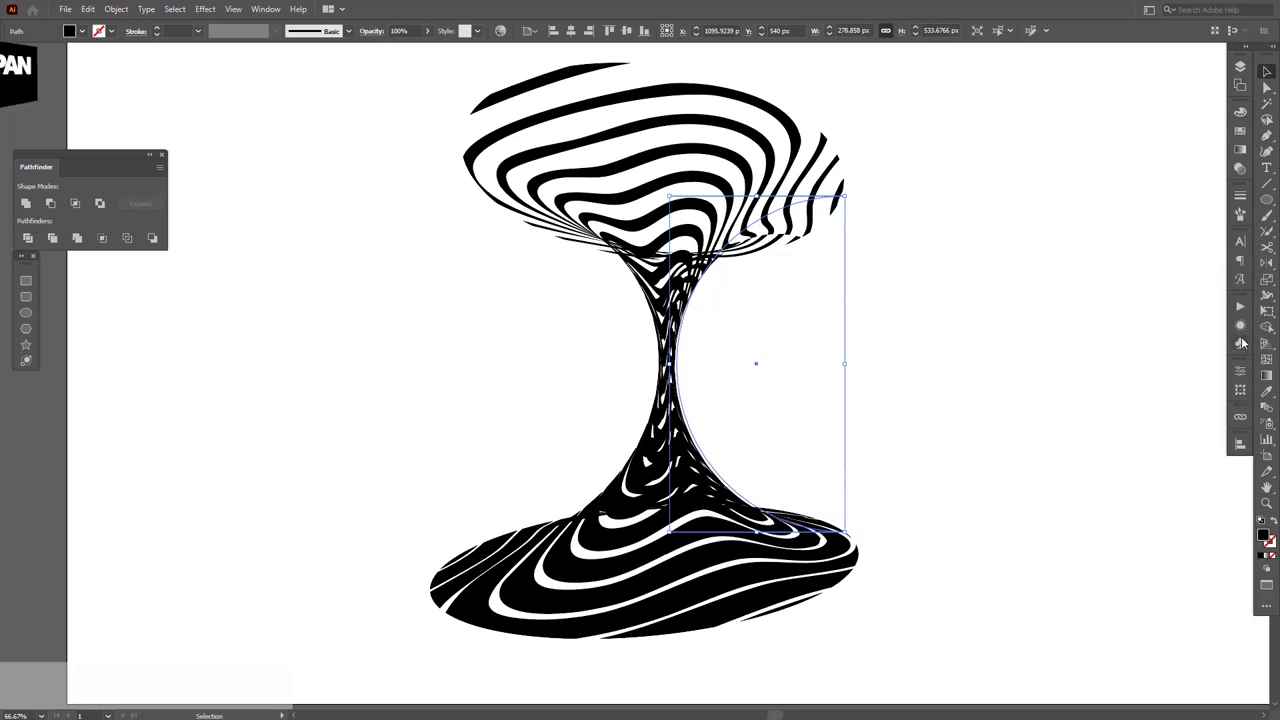
- Edit the hourglass's existing 3D Revolve effect to a rotation of about 8°, -47° and -4° with 107° perspective
click(1241, 327)
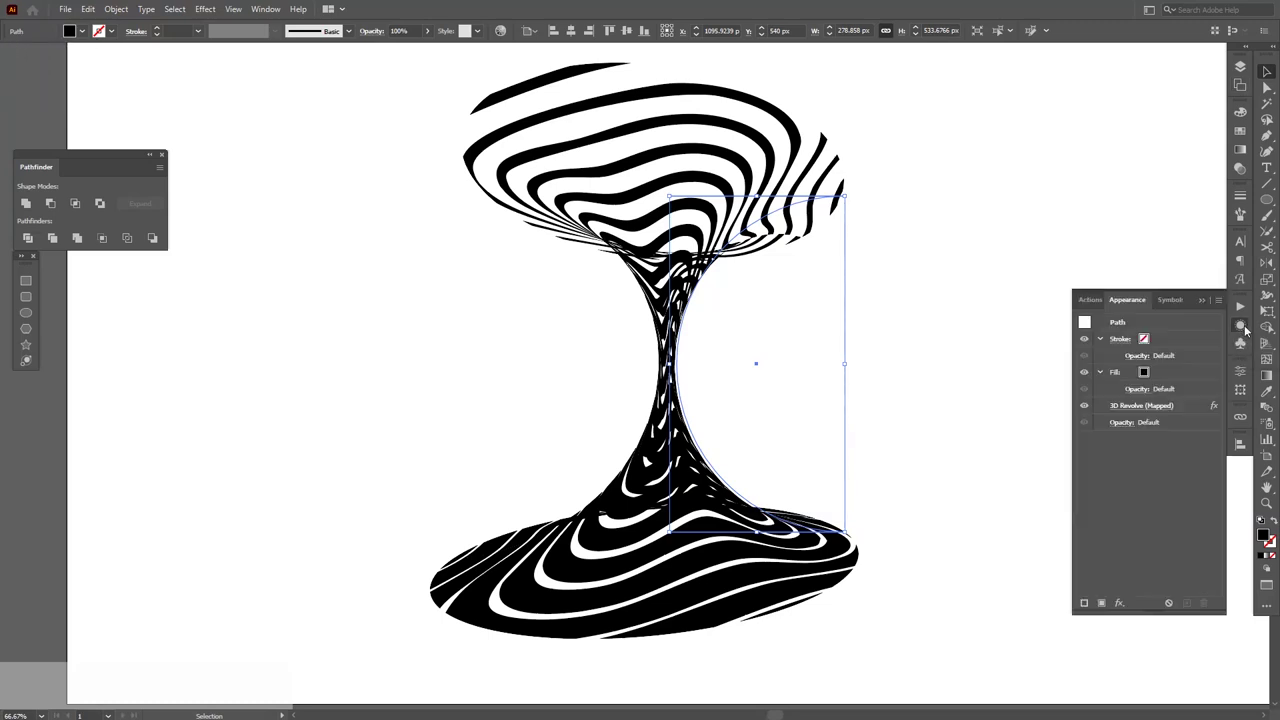
click(266, 8)
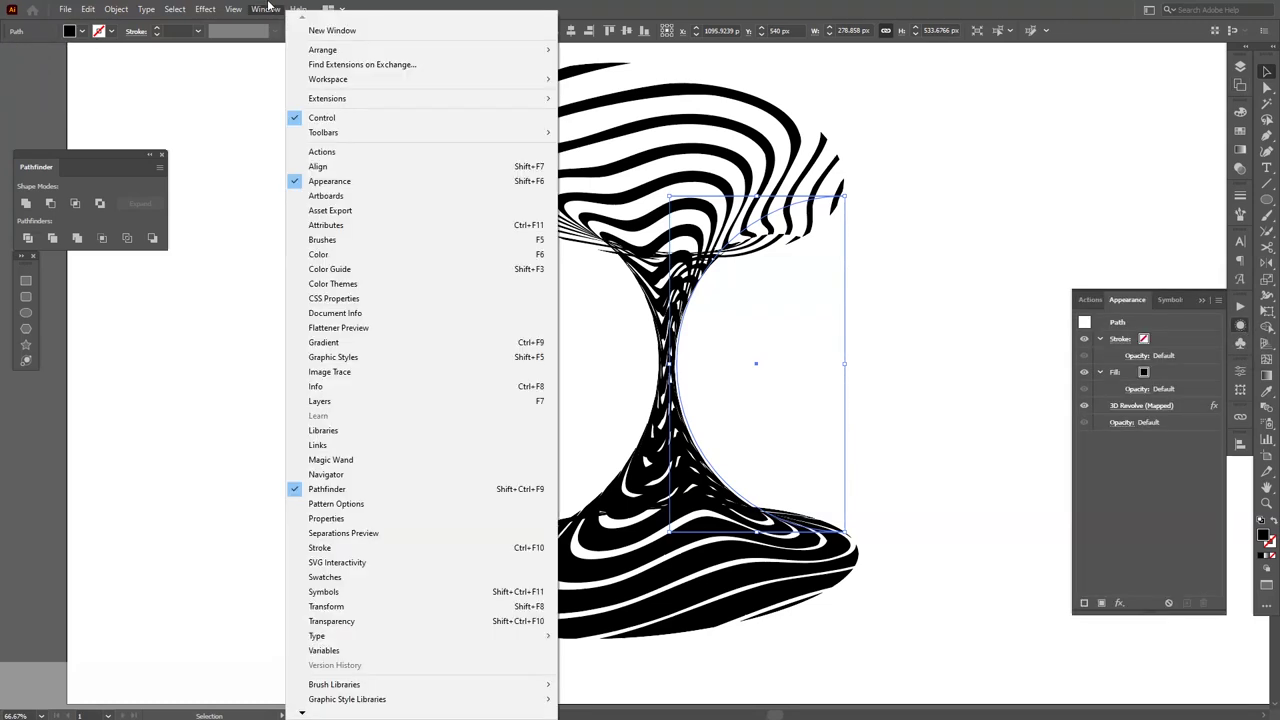
click(325, 181)
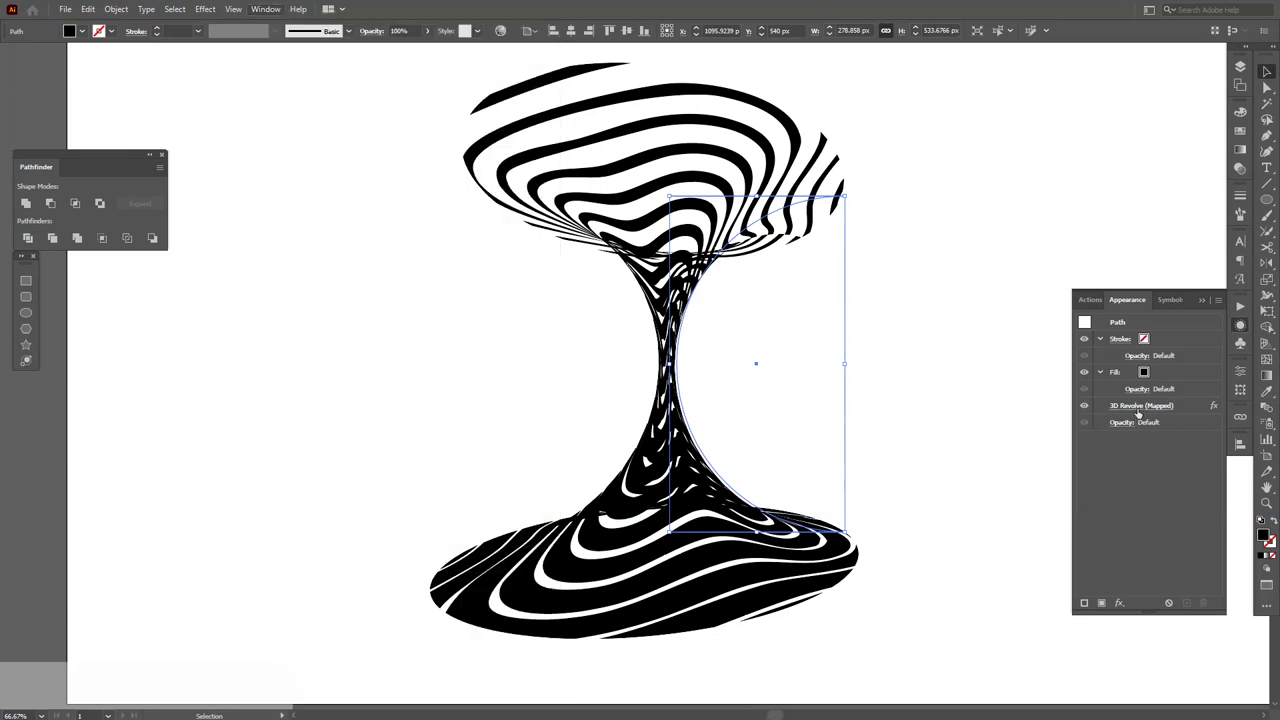
click(1139, 408)
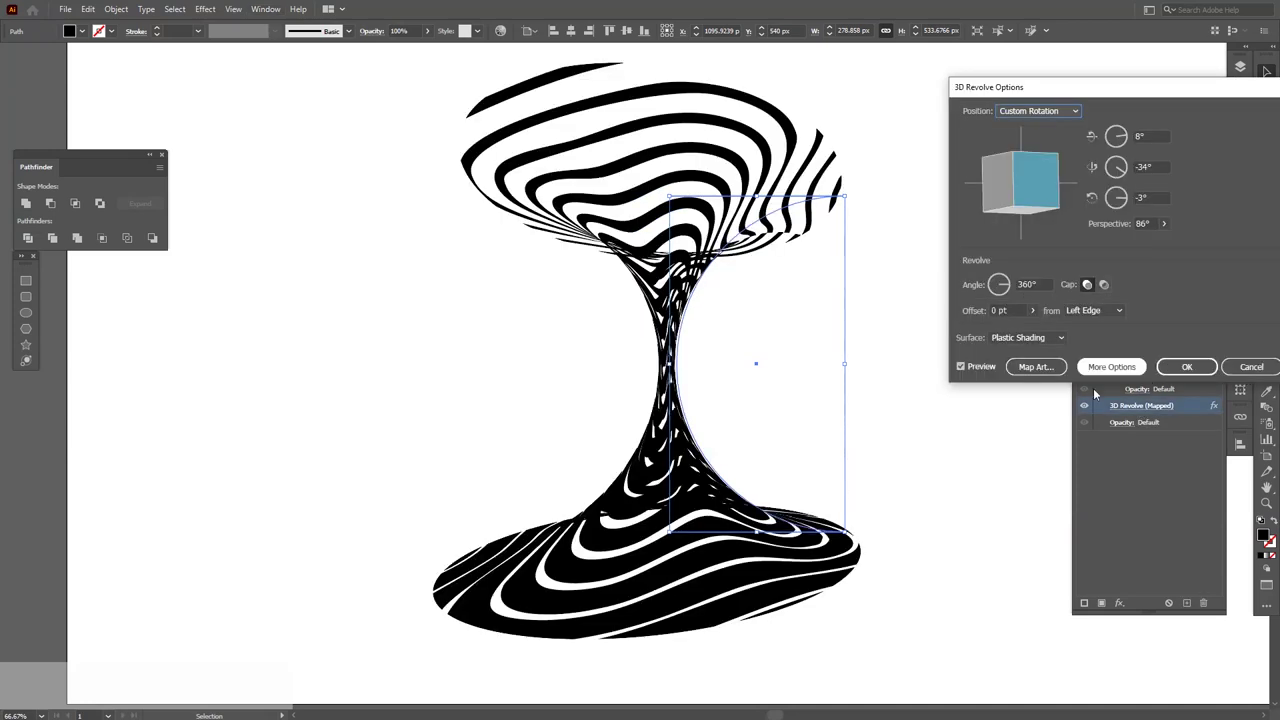
drag(1035, 188, 1022, 175)
click(1164, 224)
drag(1140, 242, 1147, 243)
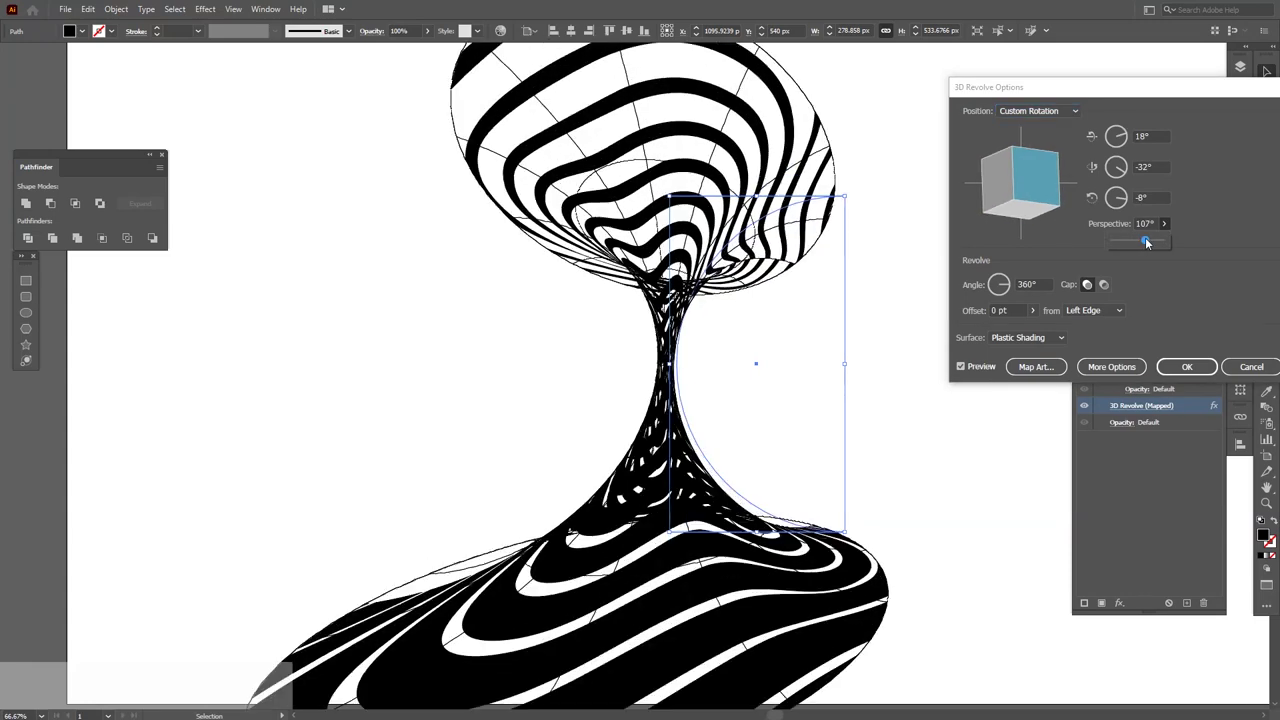
drag(1029, 179, 1042, 188)
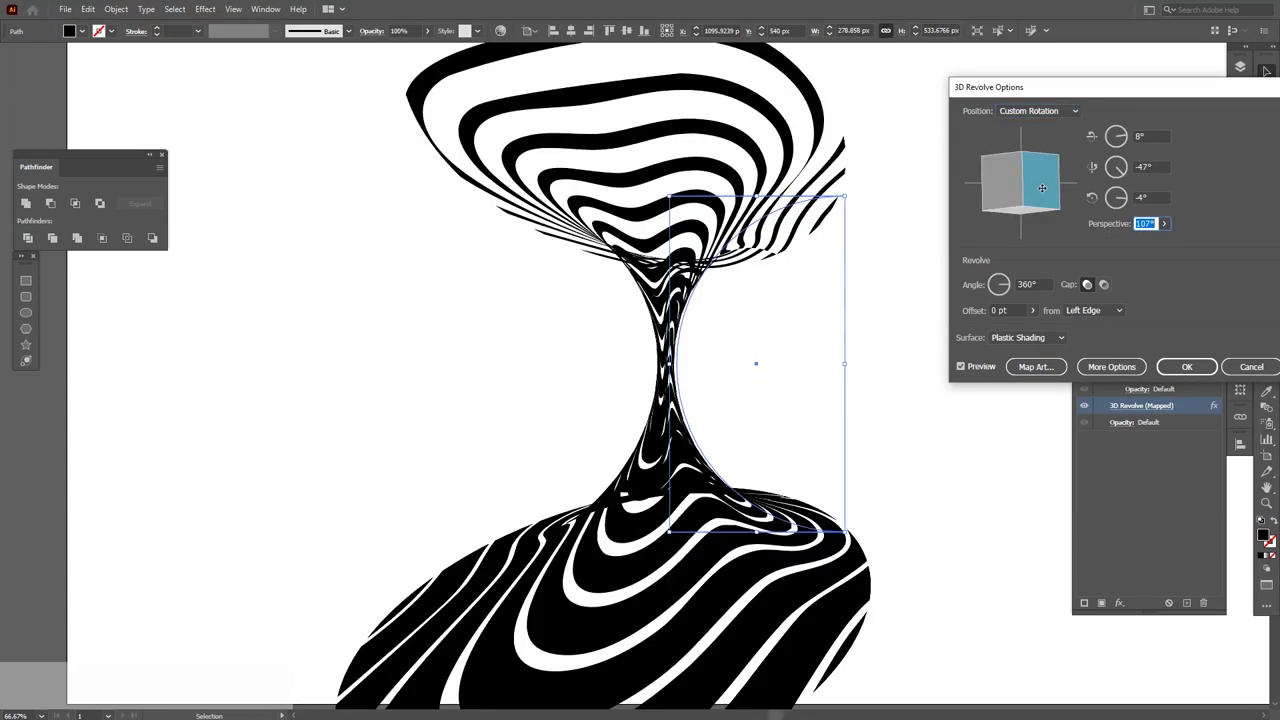
- Turn off Invisible Geometry in the art mapping and change the hourglass's fill to white
click(1032, 366)
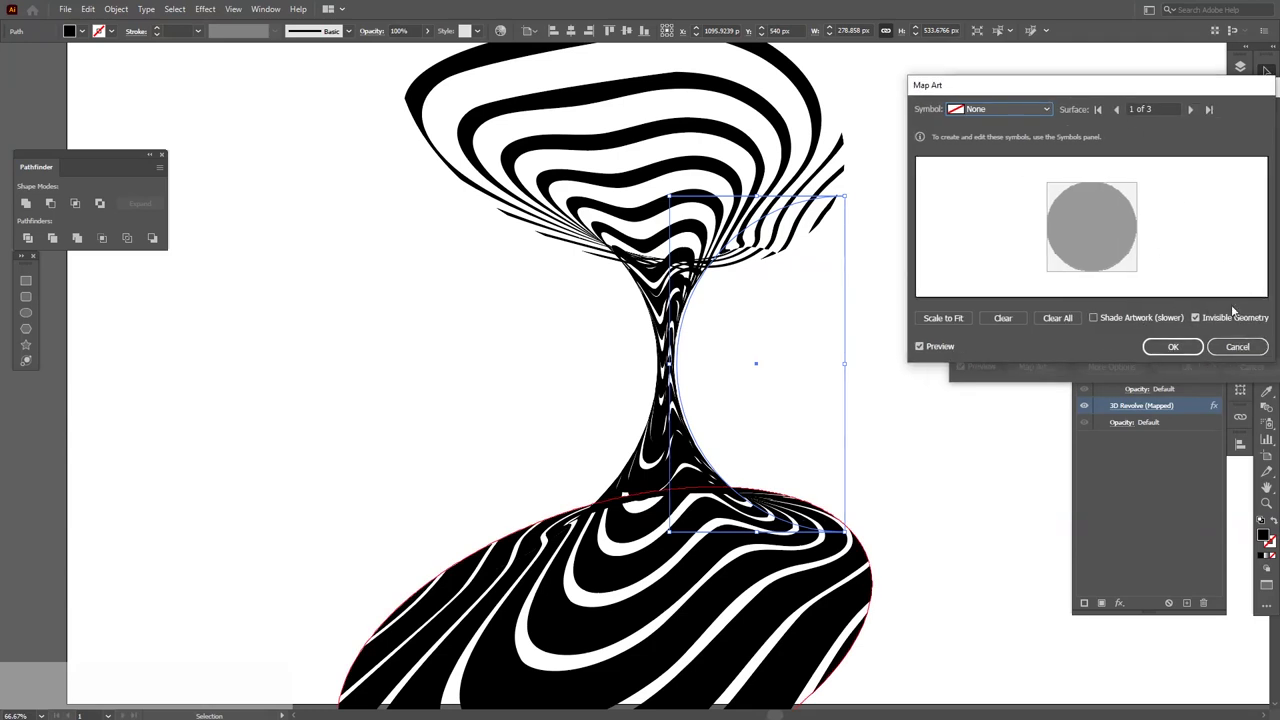
click(1195, 317)
click(1175, 347)
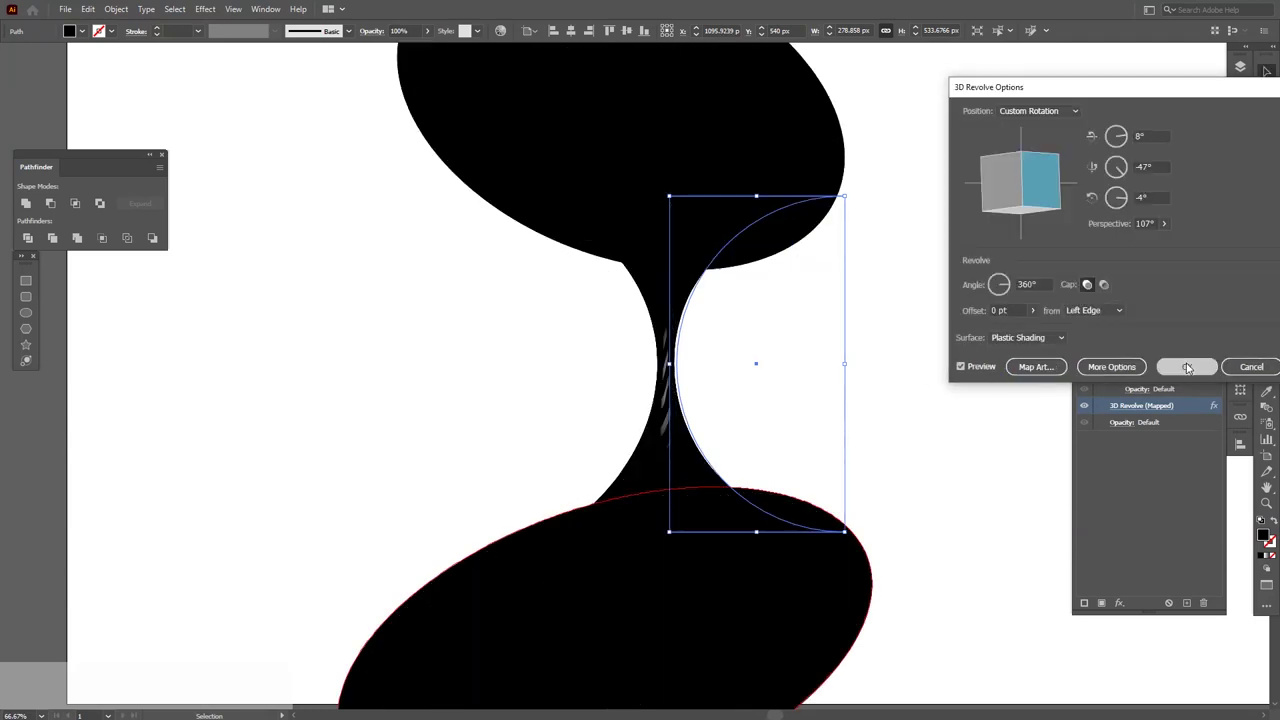
click(1188, 366)
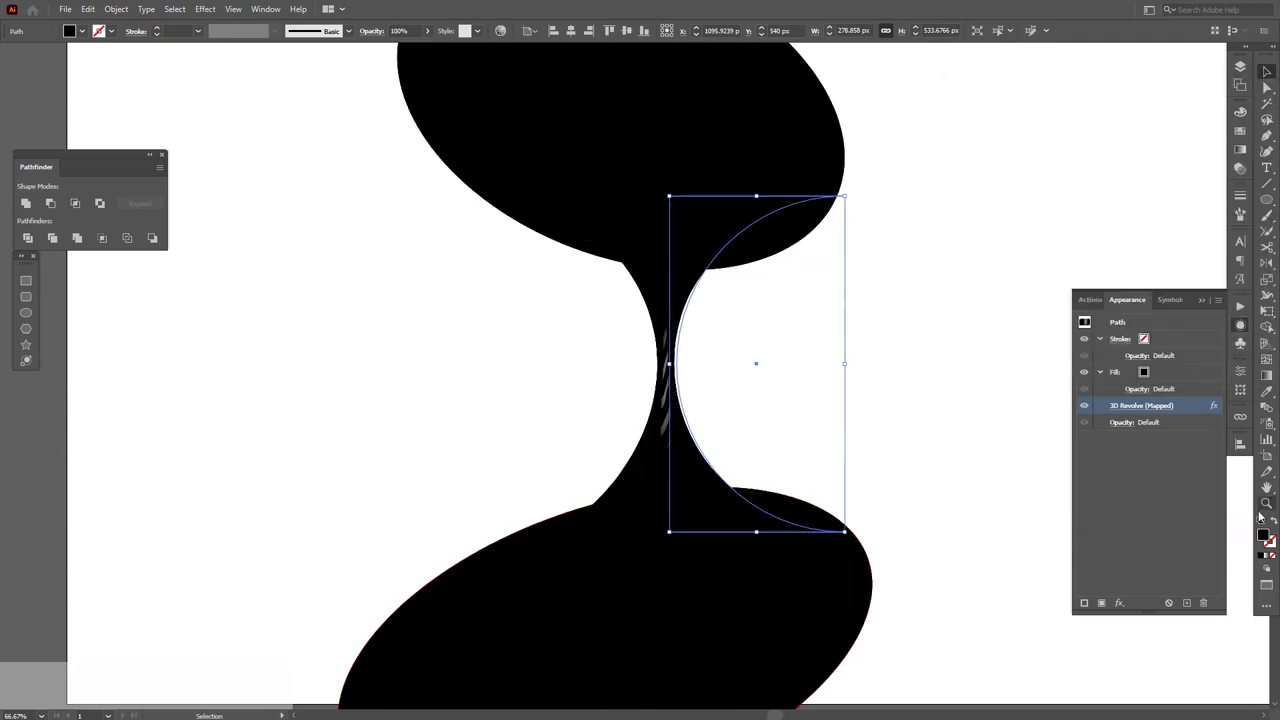
click(1238, 131)
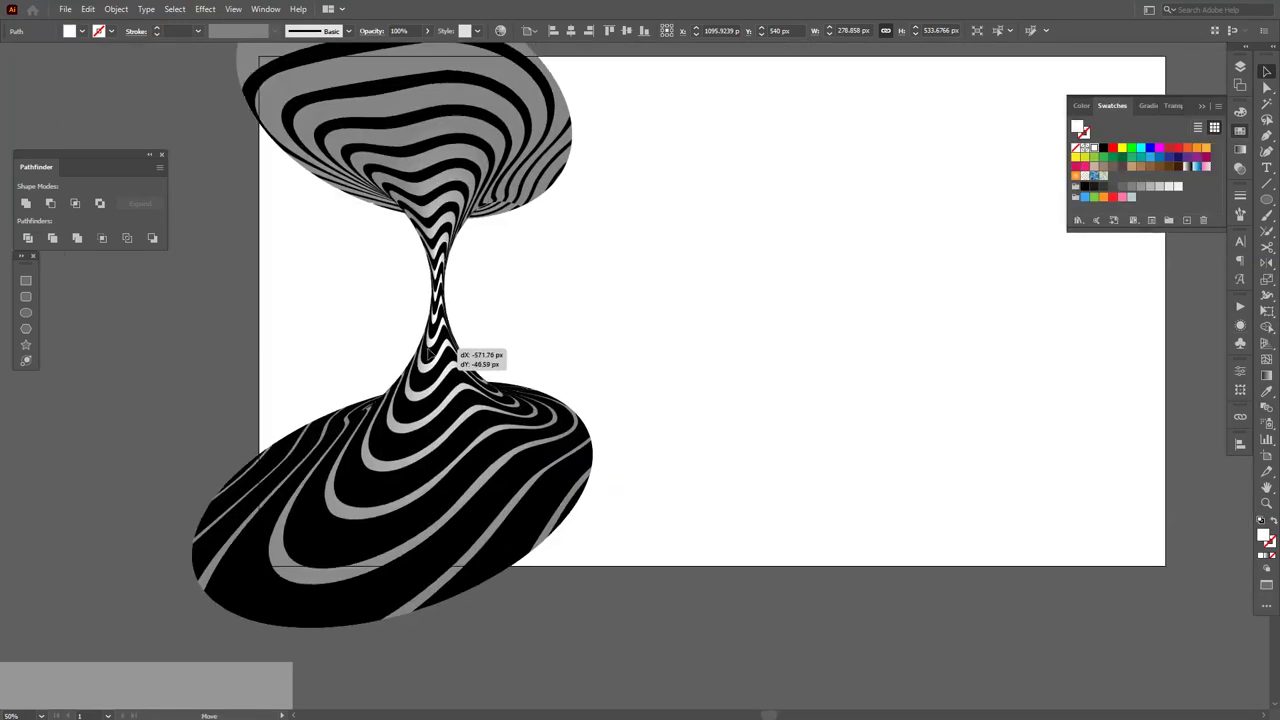
- Place a duplicate of the hourglass beside the original and expand the duplicate's appearance
drag(450, 346, 730, 350)
scroll(421, 349, down, 1)
scroll(730, 350, up, 1)
click(116, 9)
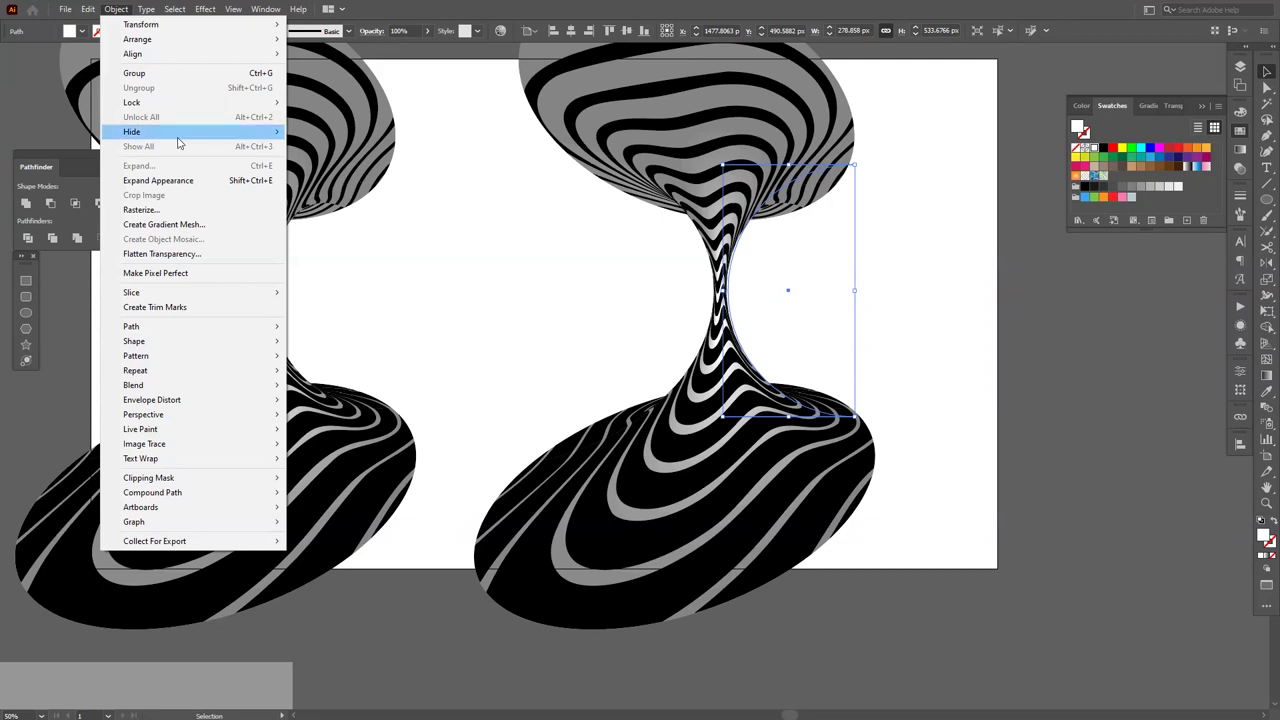
click(177, 181)
- Ungroup the expanded hourglass twice to separate its pieces
scroll(704, 299, down, 2)
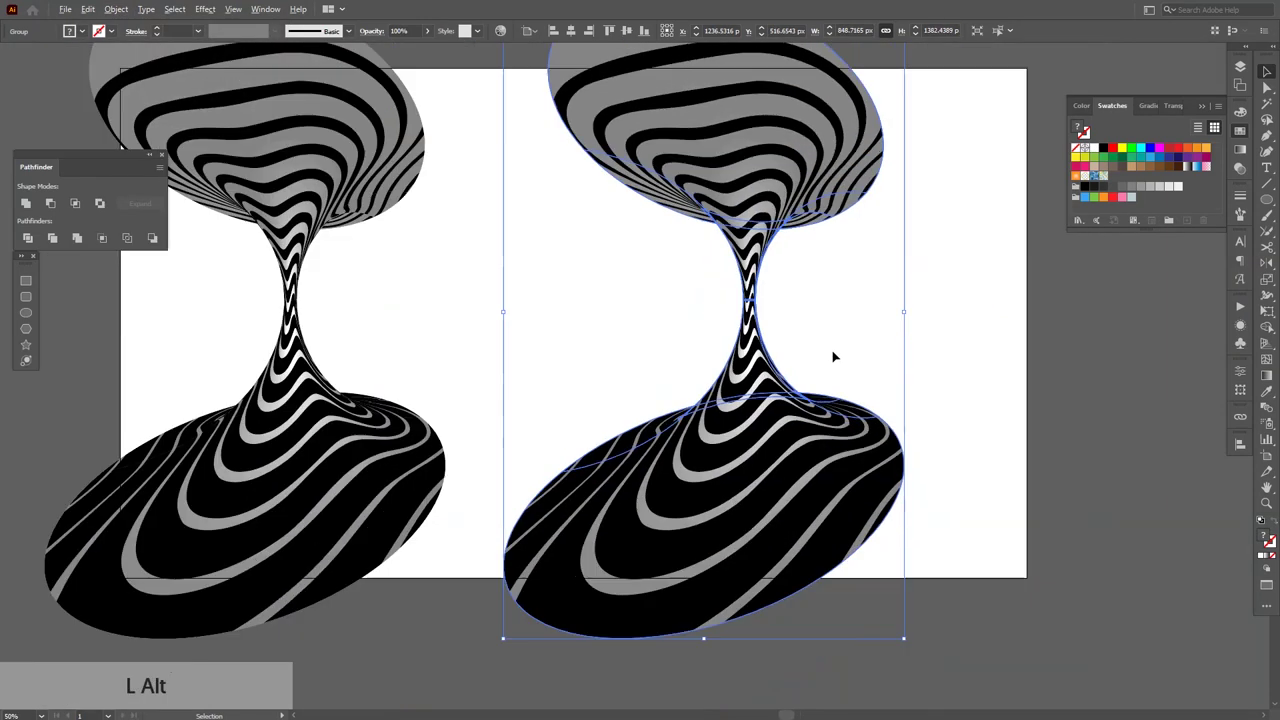
right_click(382, 305)
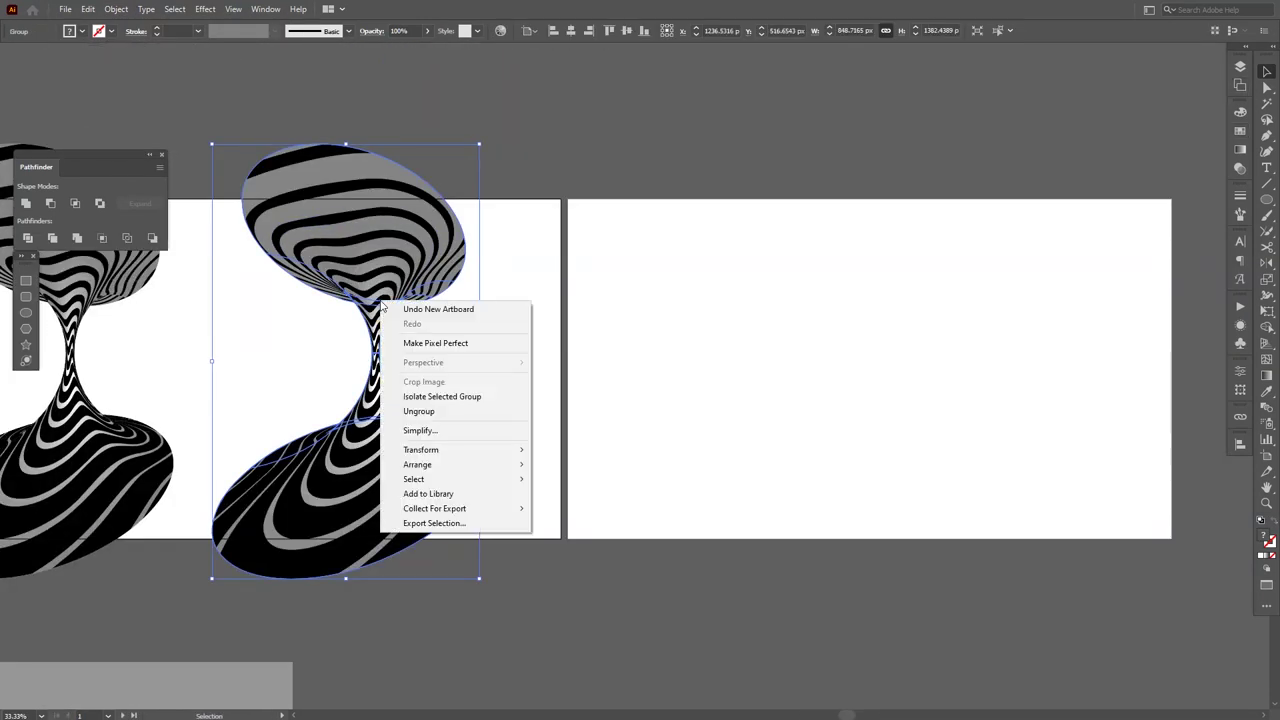
click(450, 414)
right_click(412, 330)
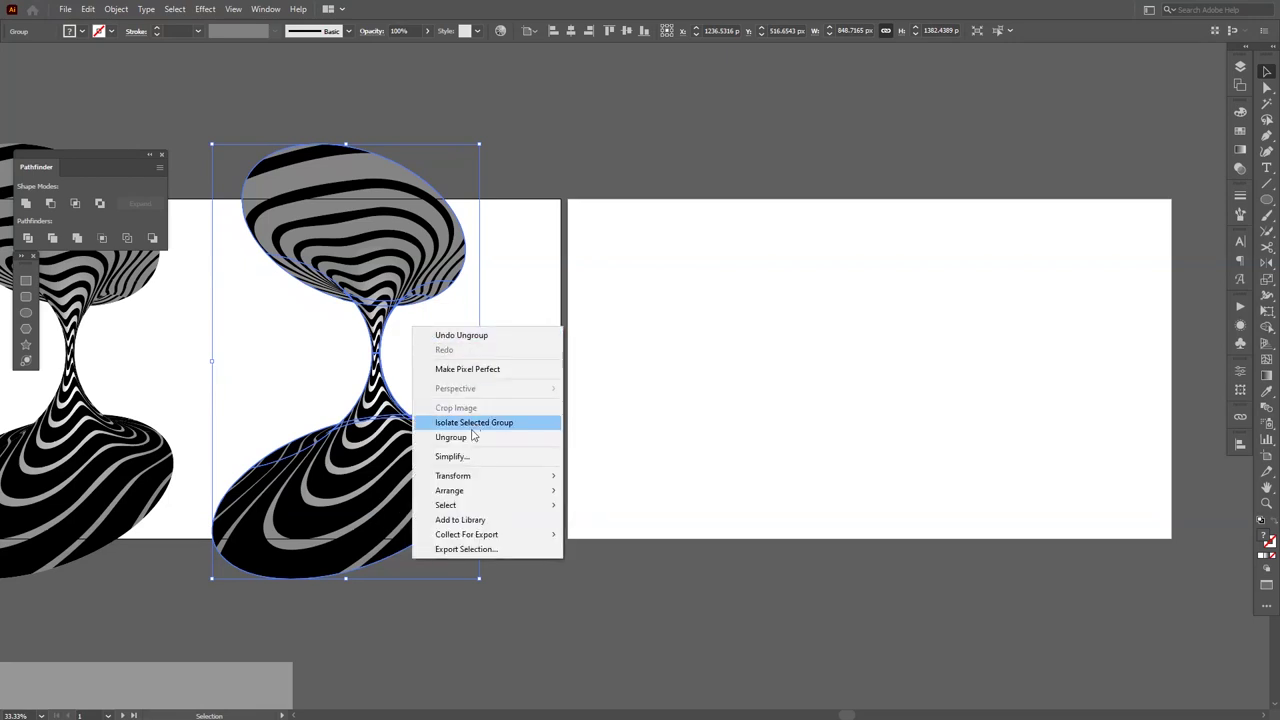
click(472, 436)
- Select the expanded hourglass's visible striped clip groups together and move them onto the second artboard
drag(479, 275, 433, 378)
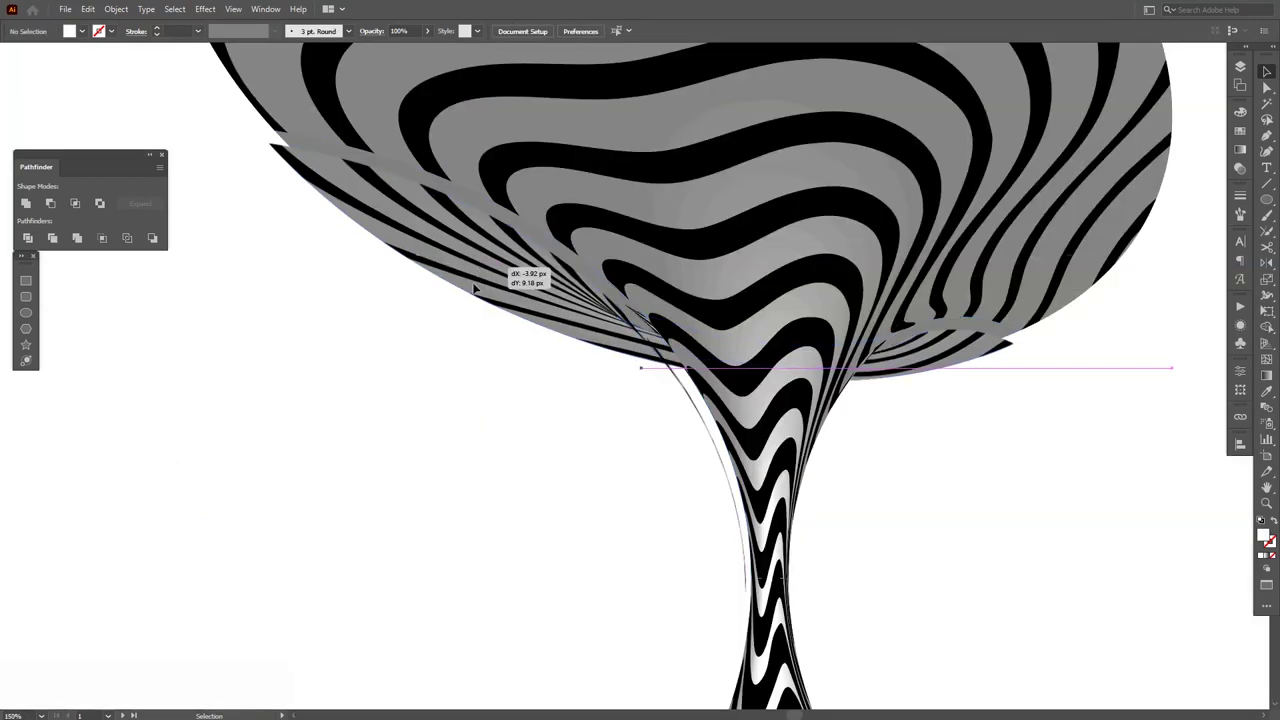
key(ctrl+z)
key(space)
scroll(431, 331, down, 2)
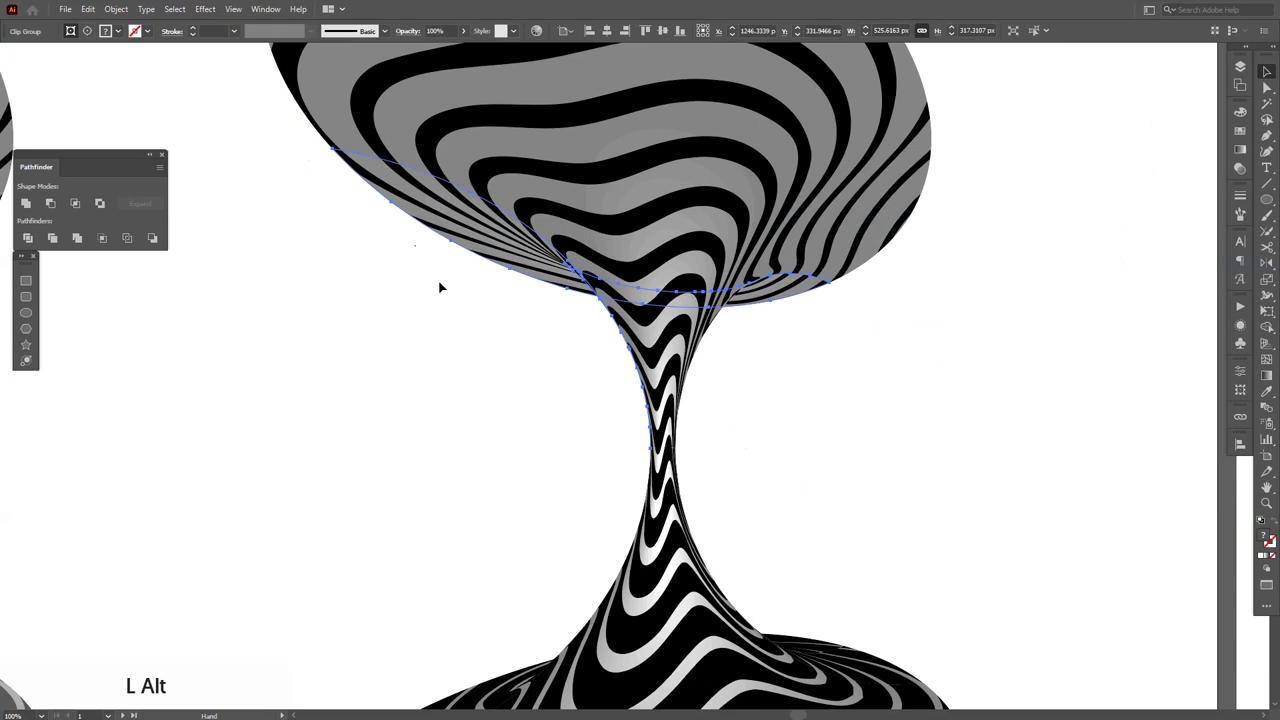
shift+click(595, 225)
scroll(595, 225, down, 2)
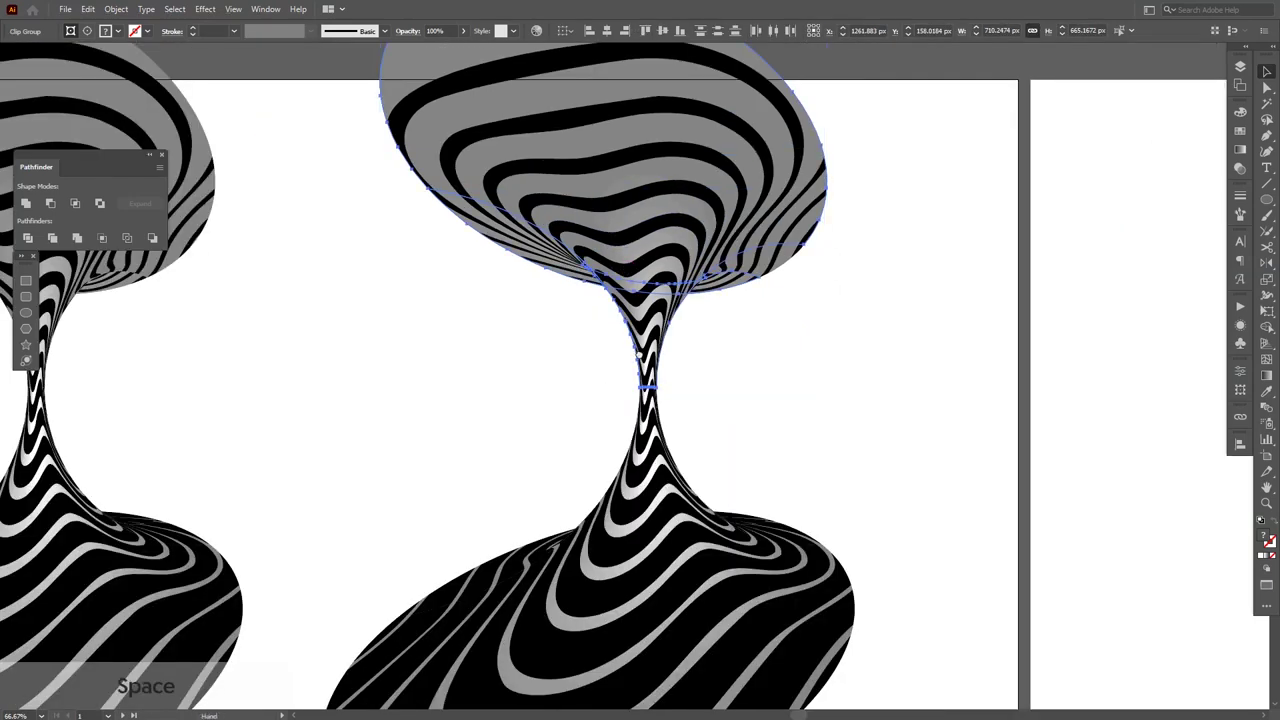
shift+click(670, 373)
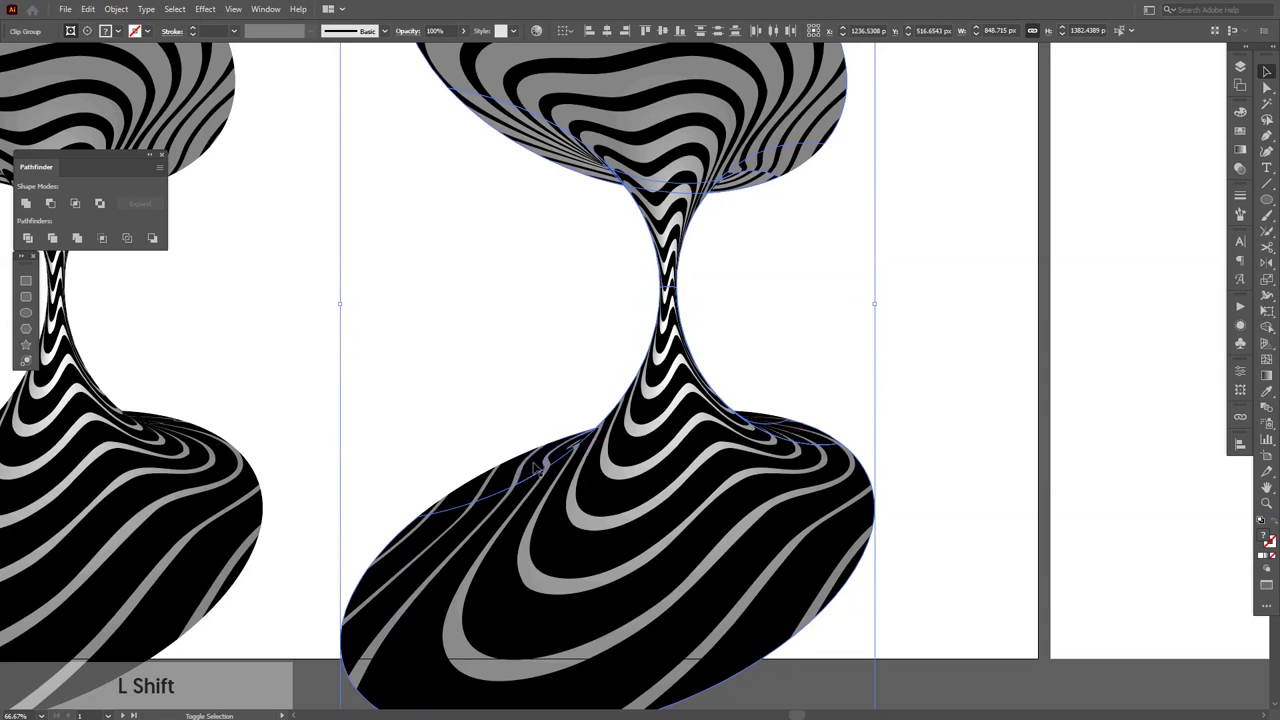
scroll(872, 300, down, 1)
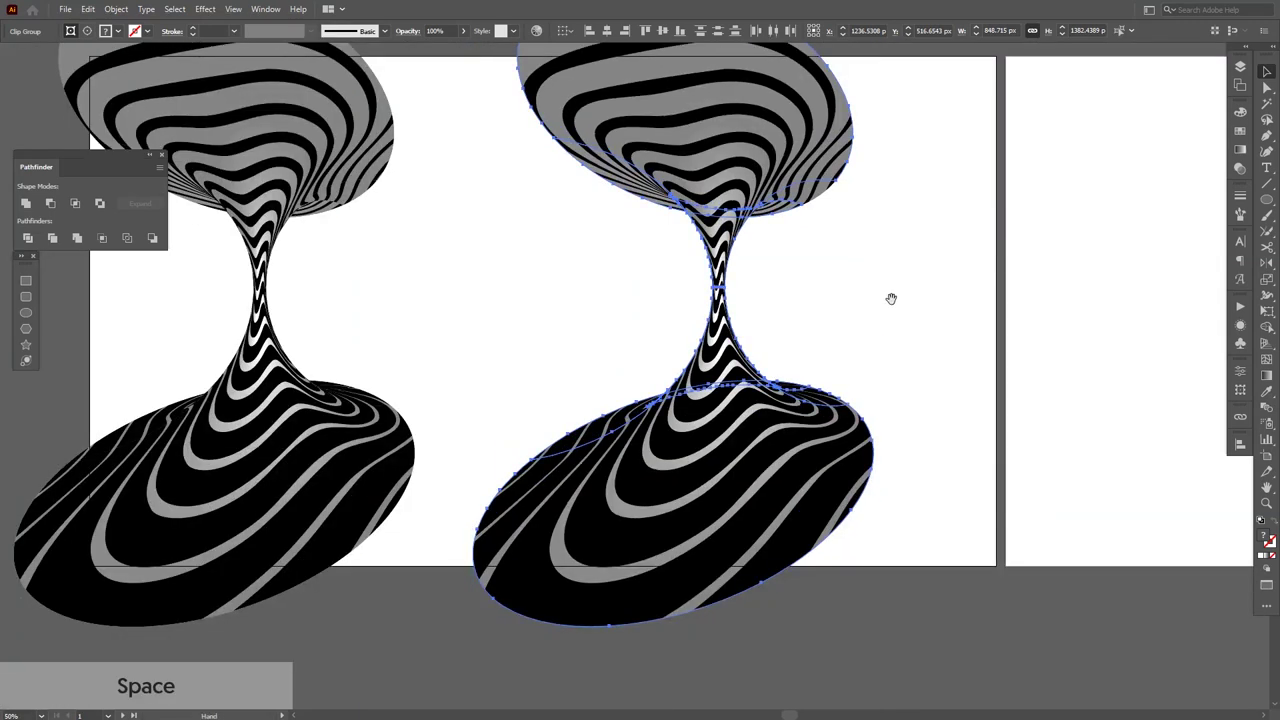
drag(880, 298, 534, 351)
drag(442, 420, 950, 418)
- Bring the missed striped clip group over to the second artboard and scale the whole hourglass to about 480 × 782 px
click(380, 345)
scroll(380, 345, up, 1)
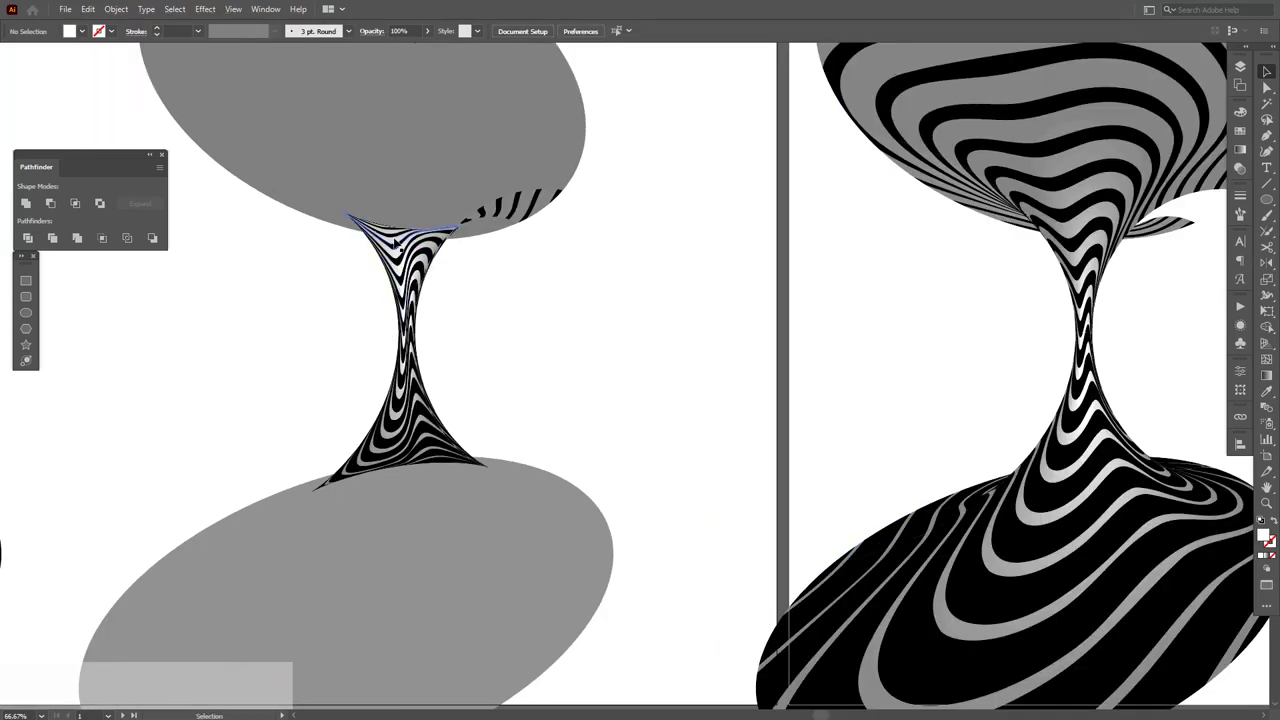
scroll(446, 238, down, 1)
drag(446, 238, 279, 275)
drag(358, 247, 857, 298)
drag(767, 454, 763, 460)
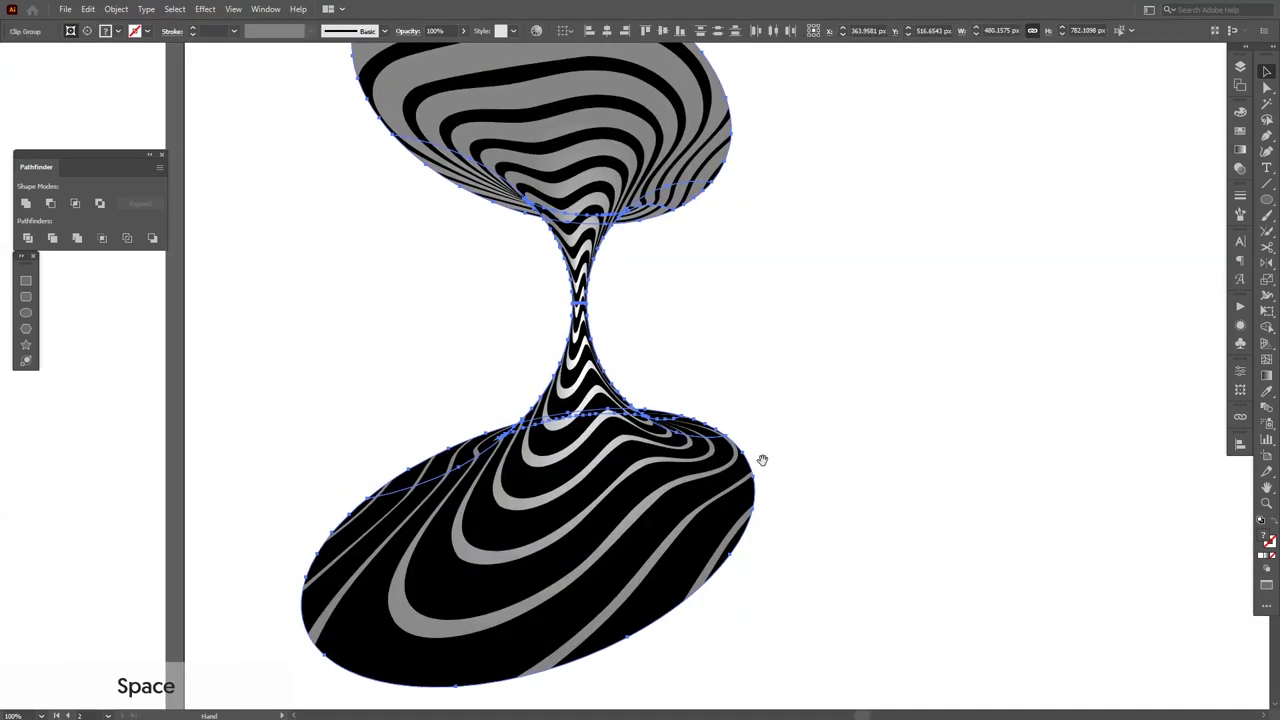
- Release the clipping masks on the selected hourglass pieces
right_click(612, 446)
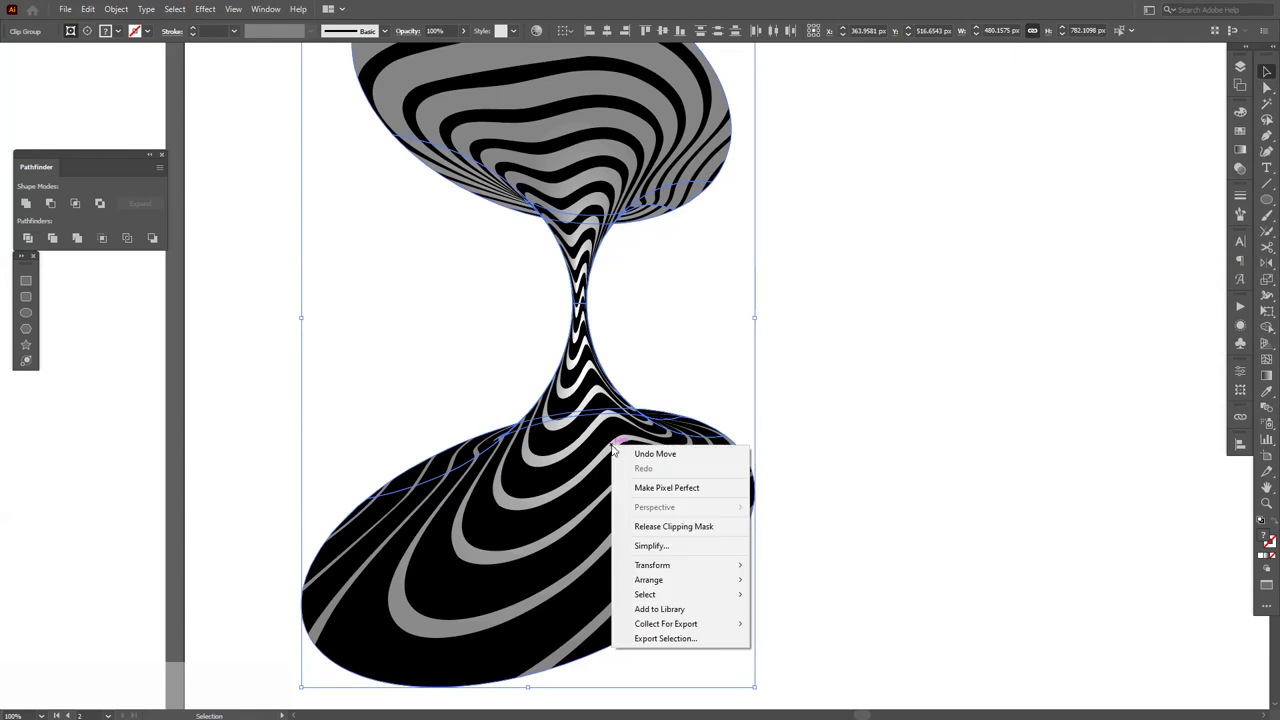
click(669, 526)
drag(669, 526, 1086, 514)
key(ctrl+z)
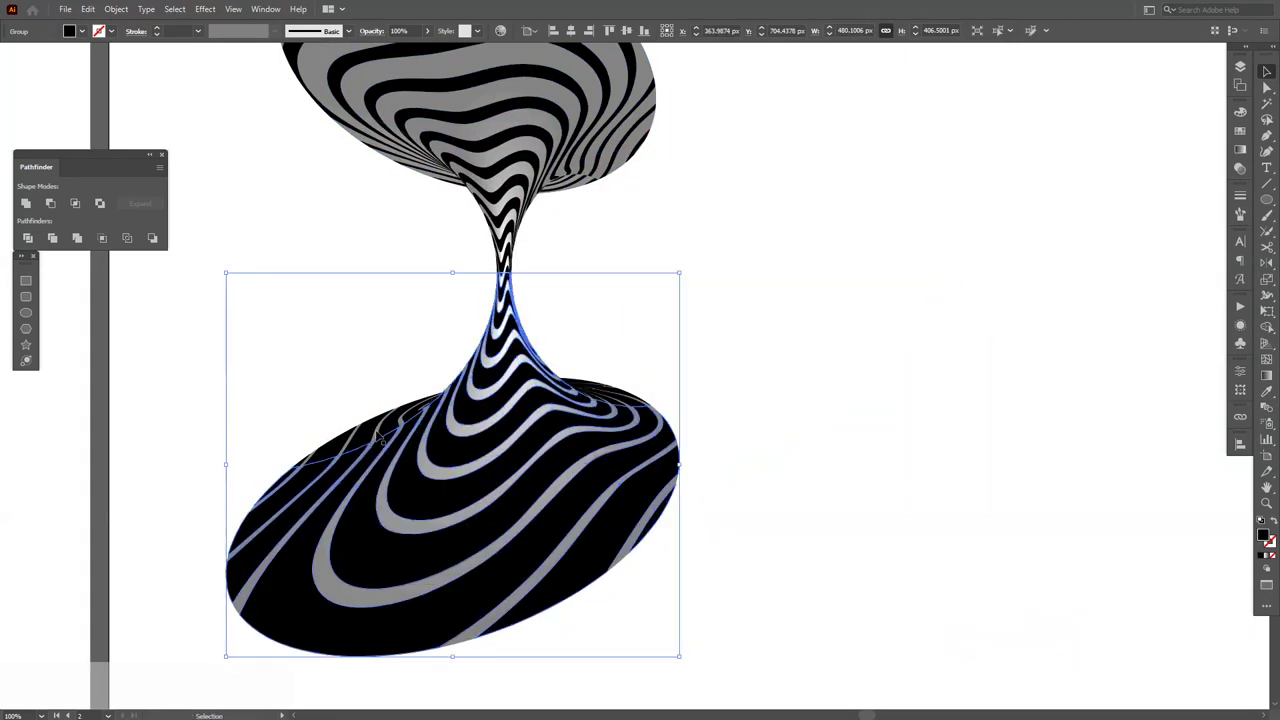
- Group the black stripe pieces of the hourglass's lower half
scroll(389, 434, up, 1)
drag(731, 258, 731, 422)
right_click(671, 354)
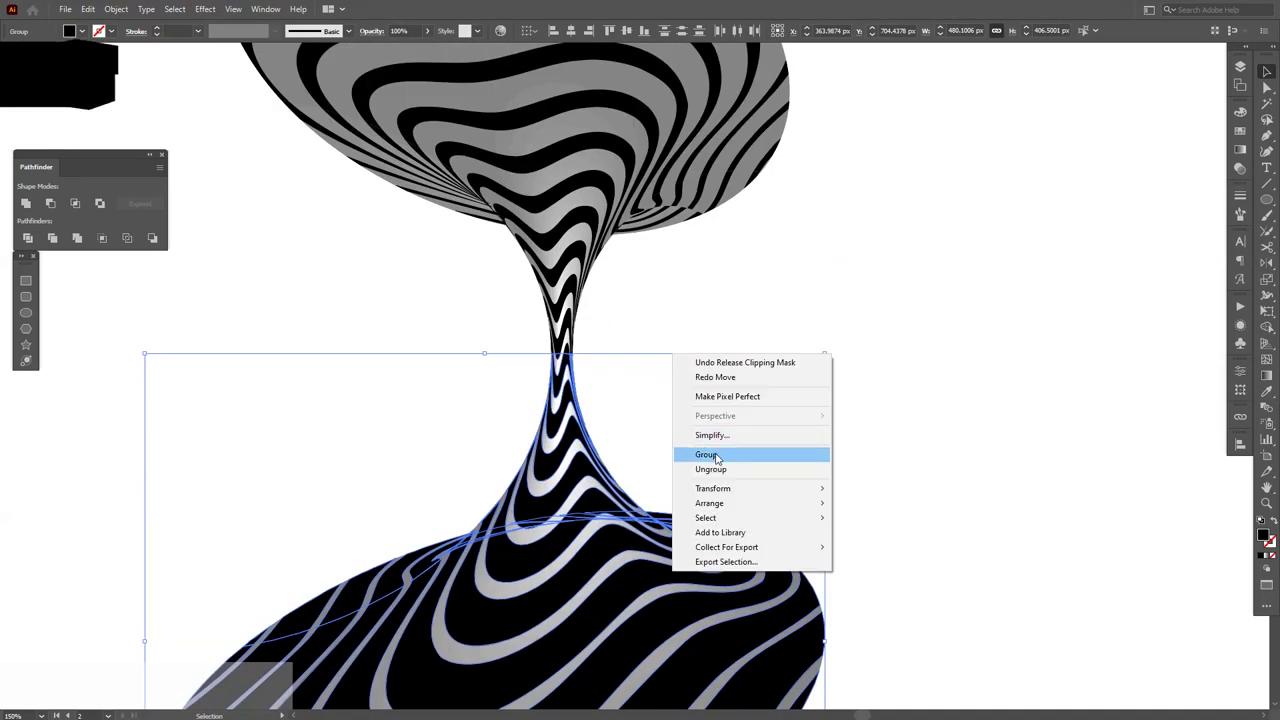
click(714, 457)
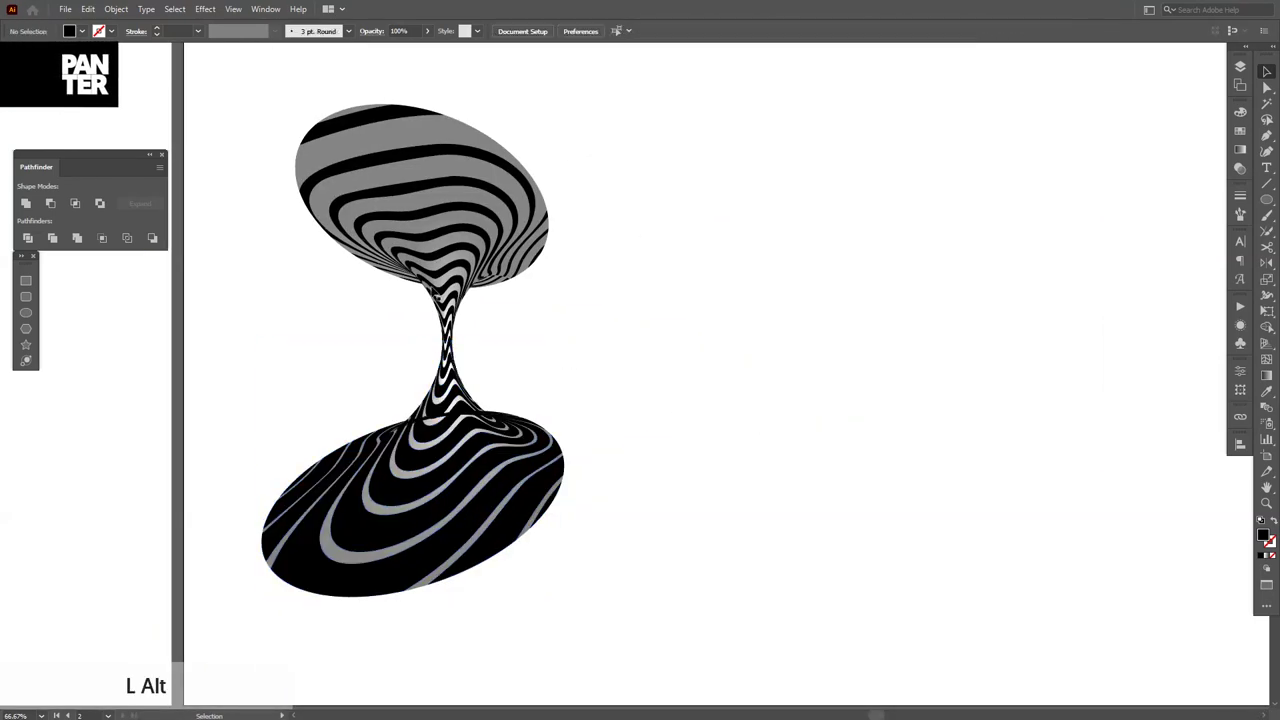
- Group the black stripe pieces of the hourglass's upper half
scroll(420, 255, up, 3)
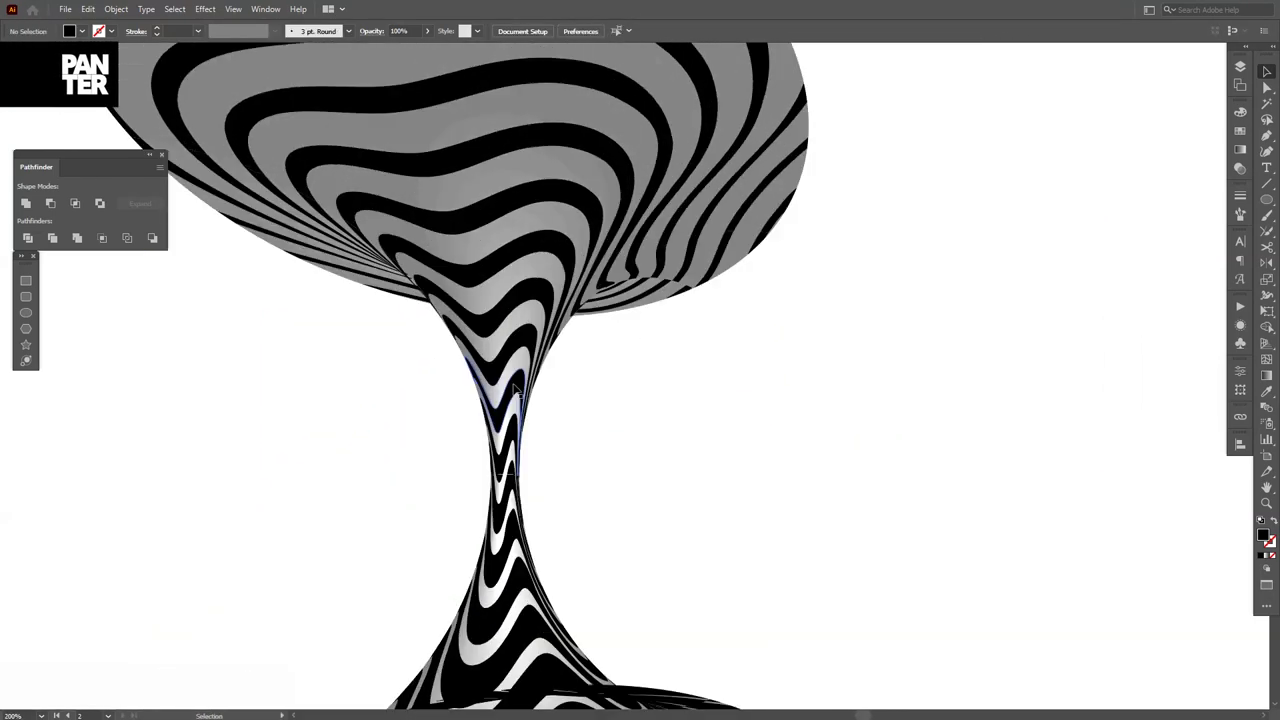
click(505, 372)
drag(609, 321, 629, 381)
scroll(680, 351, down, 4)
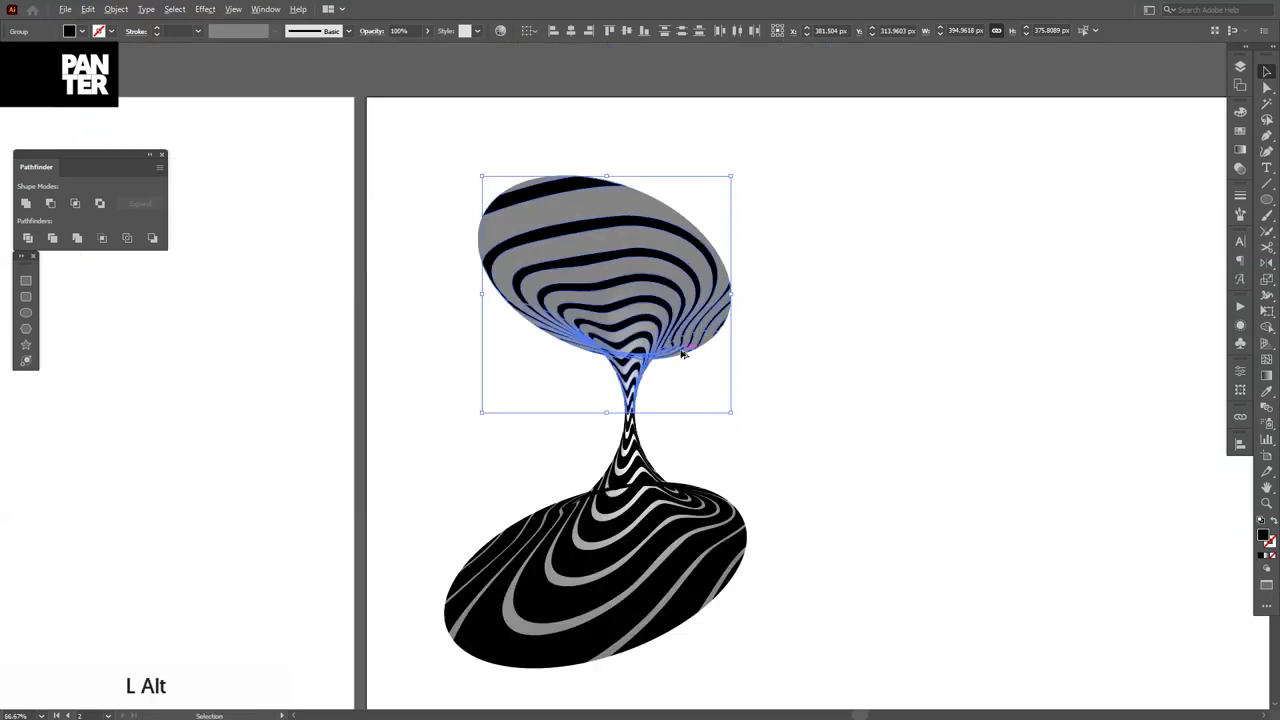
right_click(680, 352)
click(716, 450)
- Move the black stripe groups away from the gray shaded surfaces and delete the leftover gray pieces
drag(689, 411, 469, 391)
drag(500, 466, 785, 465)
click(901, 439)
scroll(490, 473, up, 1)
drag(503, 562, 216, 108)
key(Delete)
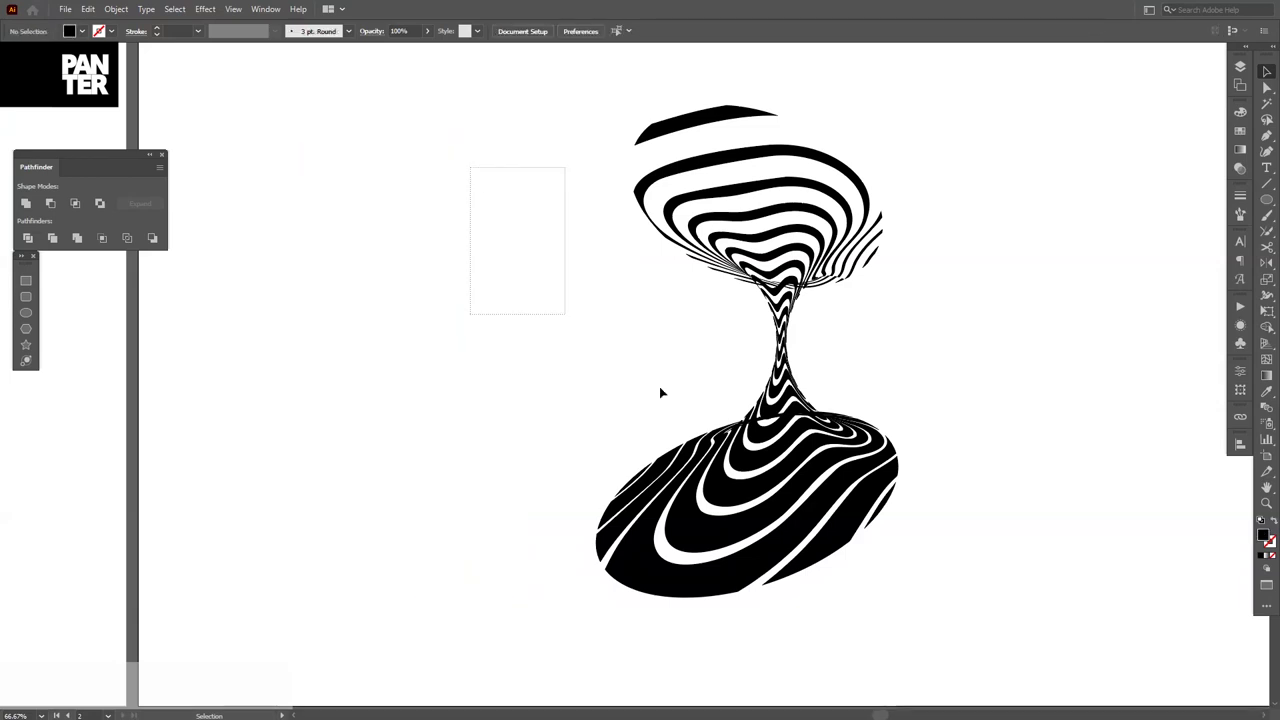
- Move the black striped hourglass back toward the artboard's left side and deselect it
click(800, 490)
drag(800, 490, 425, 452)
key(ctrl+shift+a)
scroll(413, 472, up, 6)
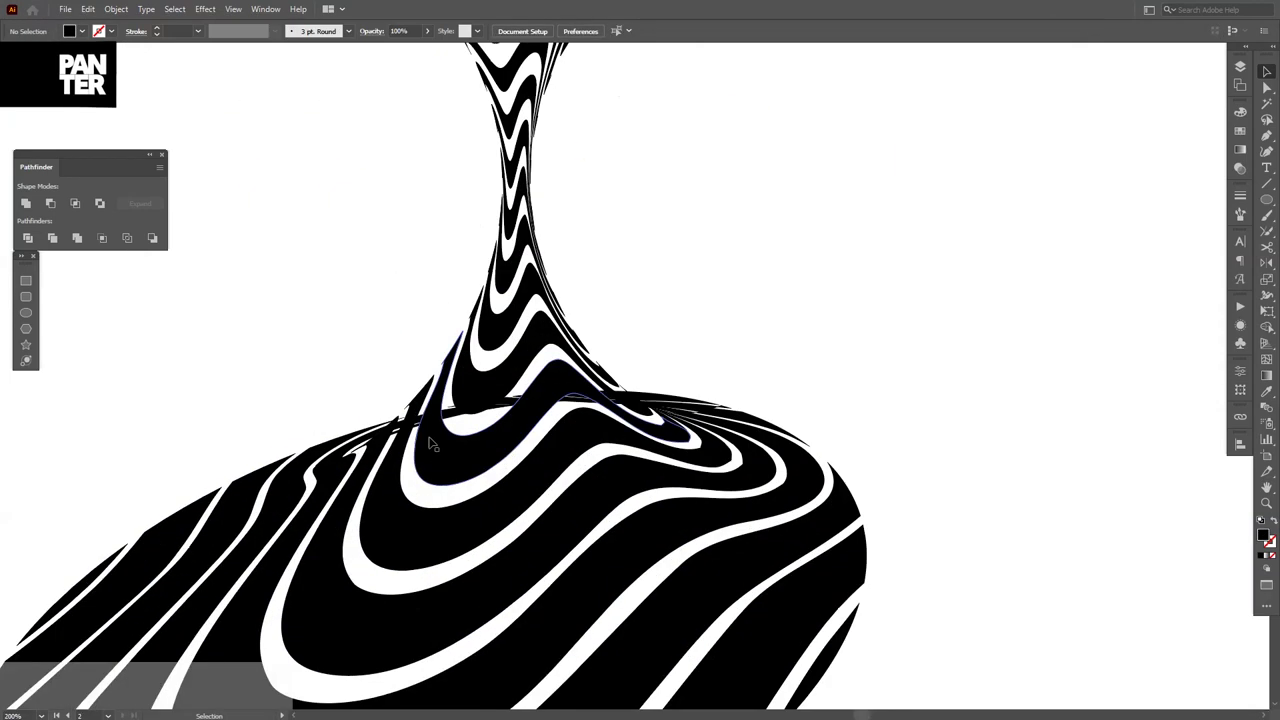
- Examine the overlapping stripe pieces where the hourglass's neck meets its lower half
scroll(413, 472, up, 1)
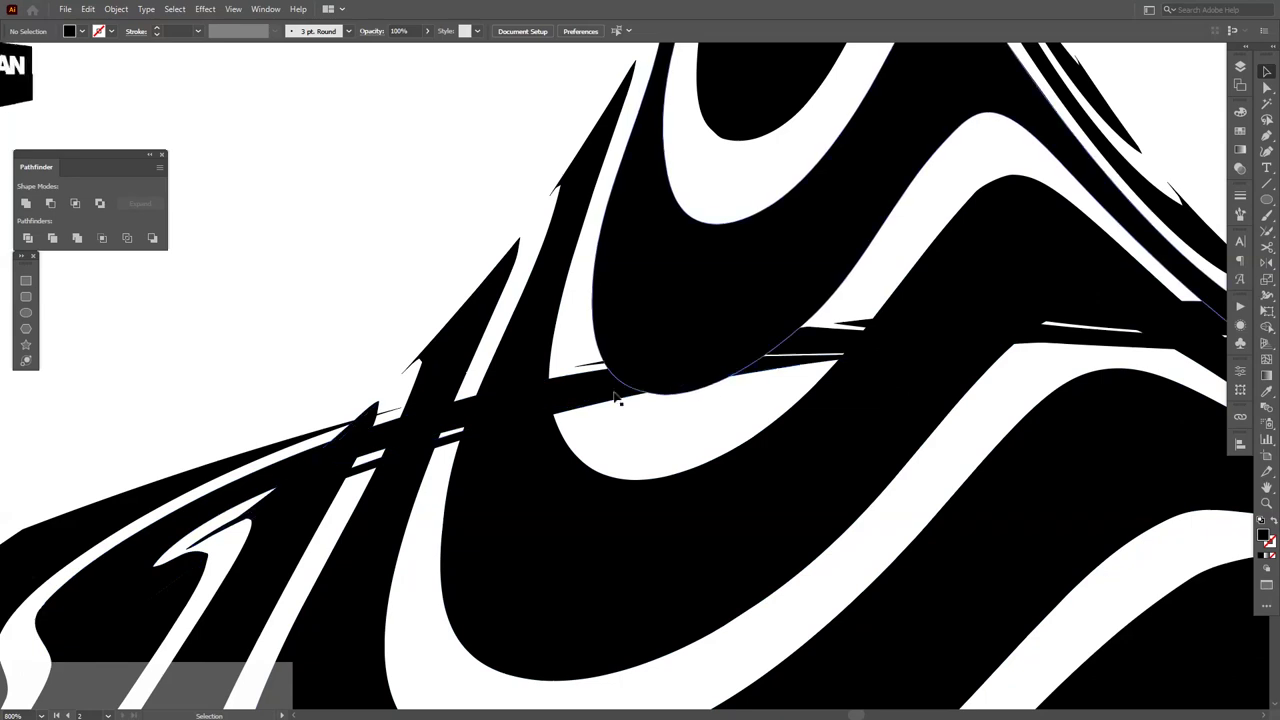
scroll(405, 425, down, 3)
drag(712, 222, 672, 582)
scroll(618, 195, up, 1)
scroll(523, 309, down, 2)
drag(523, 309, 583, 202)
scroll(517, 549, up, 2)
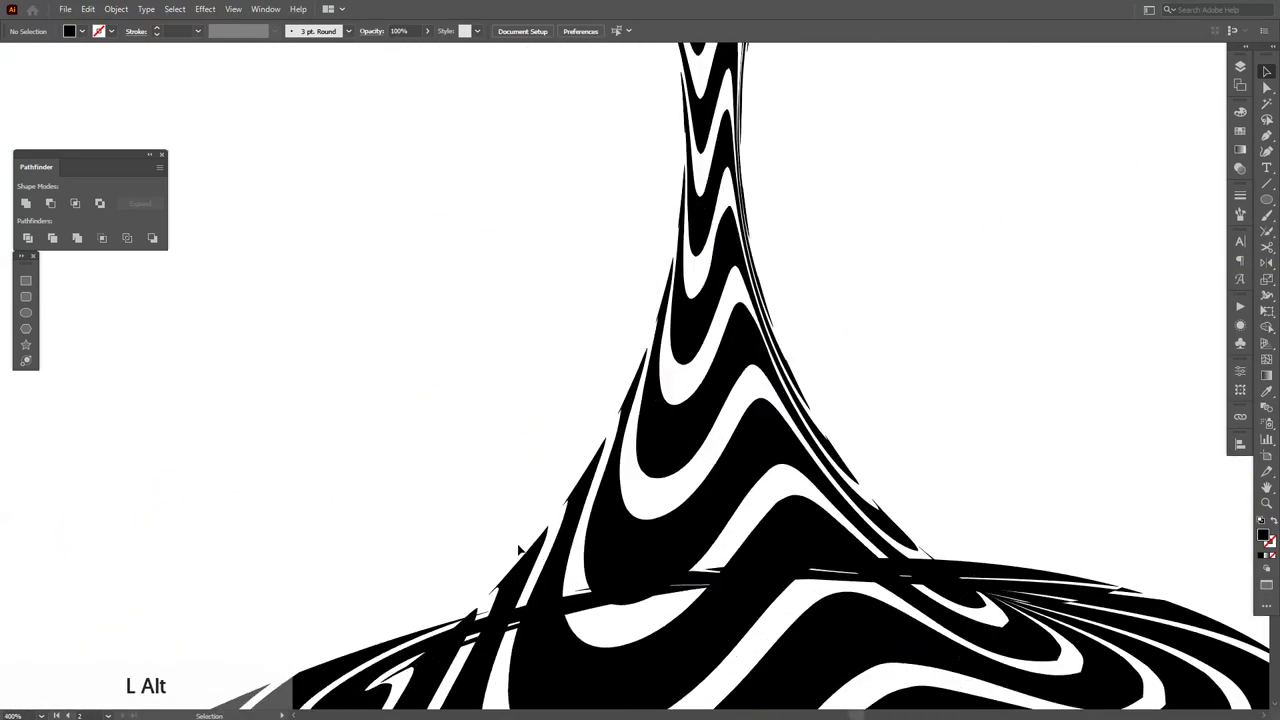
drag(509, 559, 524, 454)
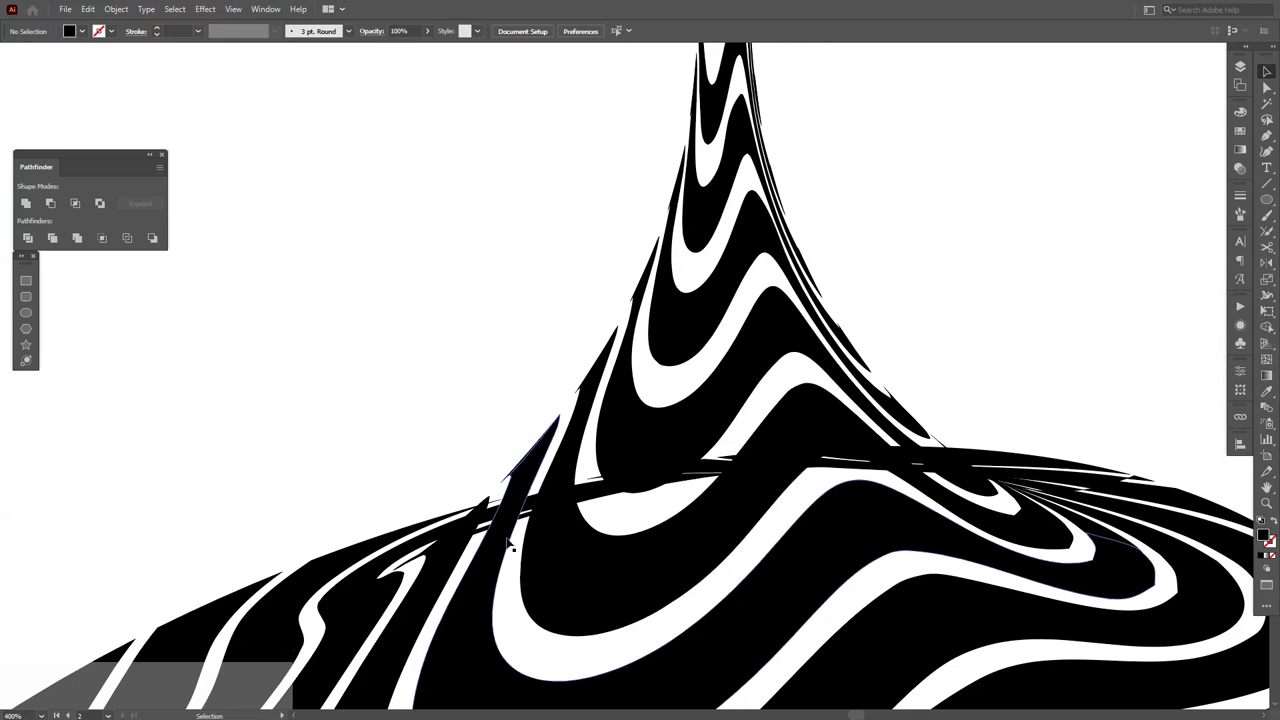
scroll(513, 539, up, 2)
drag(513, 571, 516, 529)
- Draw a closed, black-filled polygon with the Pen tool over the overlapping stripes where the neck meets the hourglass's lower half
key(p)
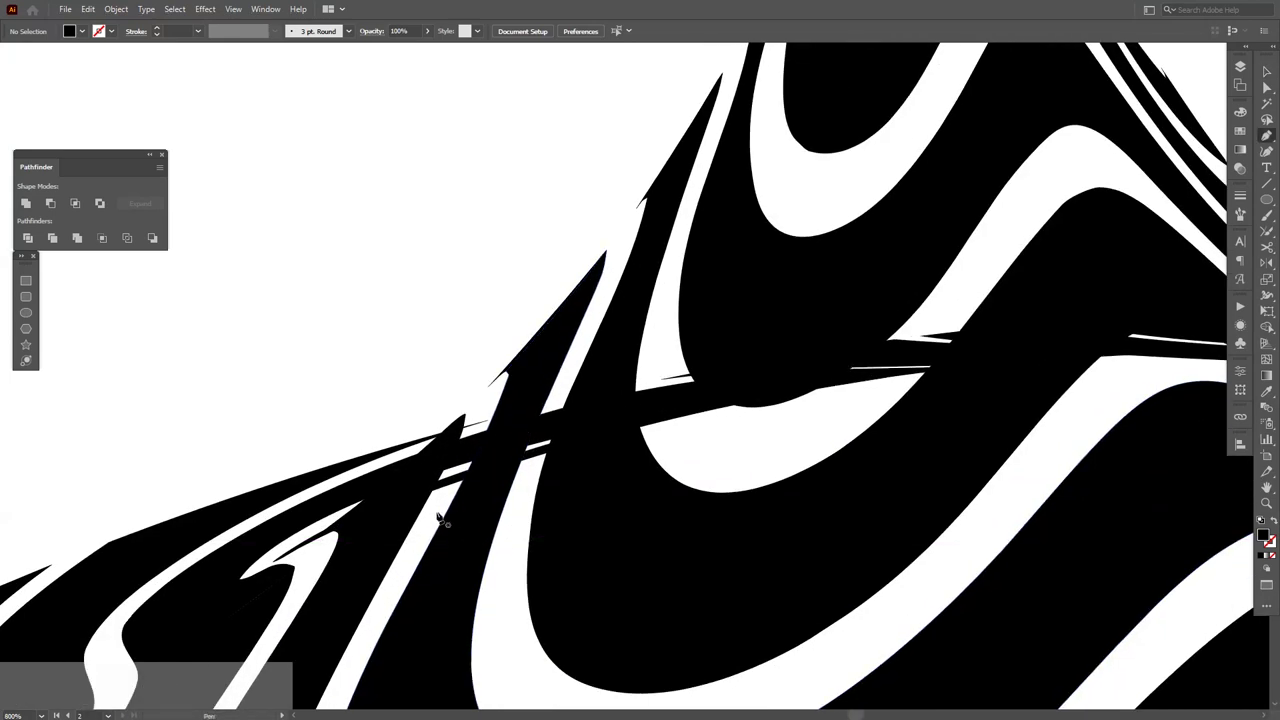
click(386, 518)
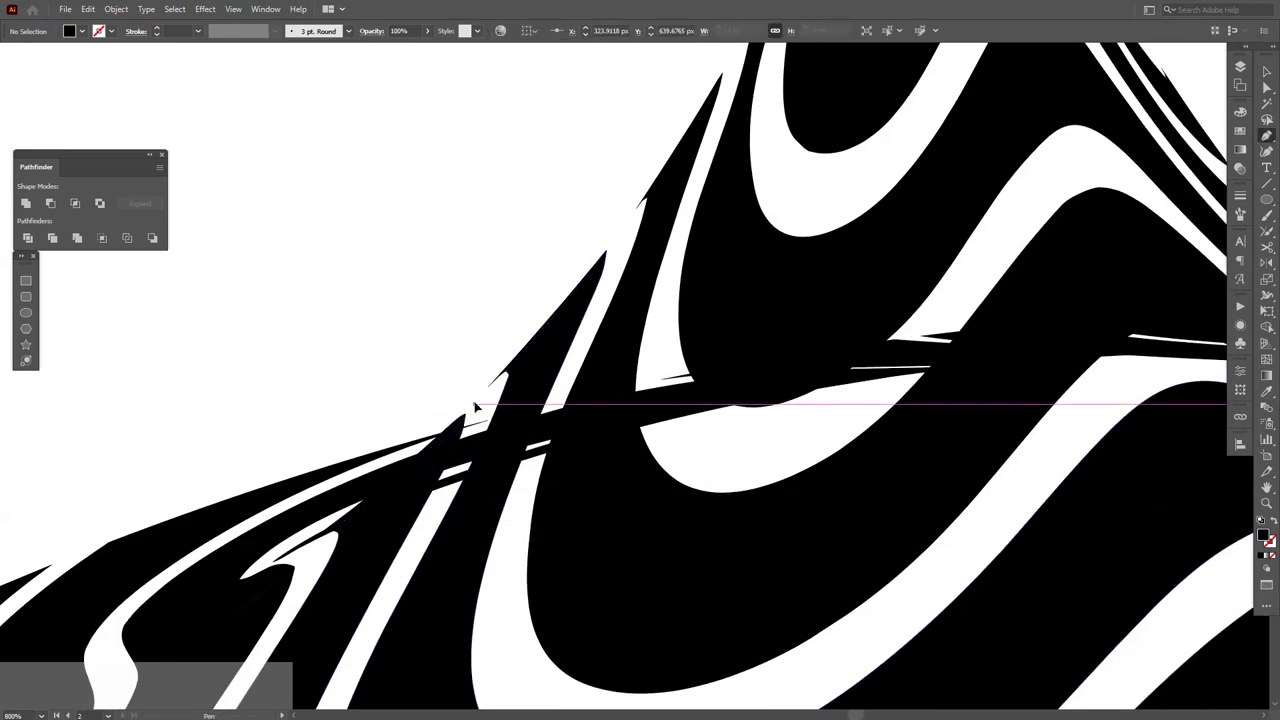
drag(474, 404, 512, 404)
scroll(512, 400, down, 2)
drag(685, 318, 590, 346)
click(687, 302)
scroll(853, 398, up, 3)
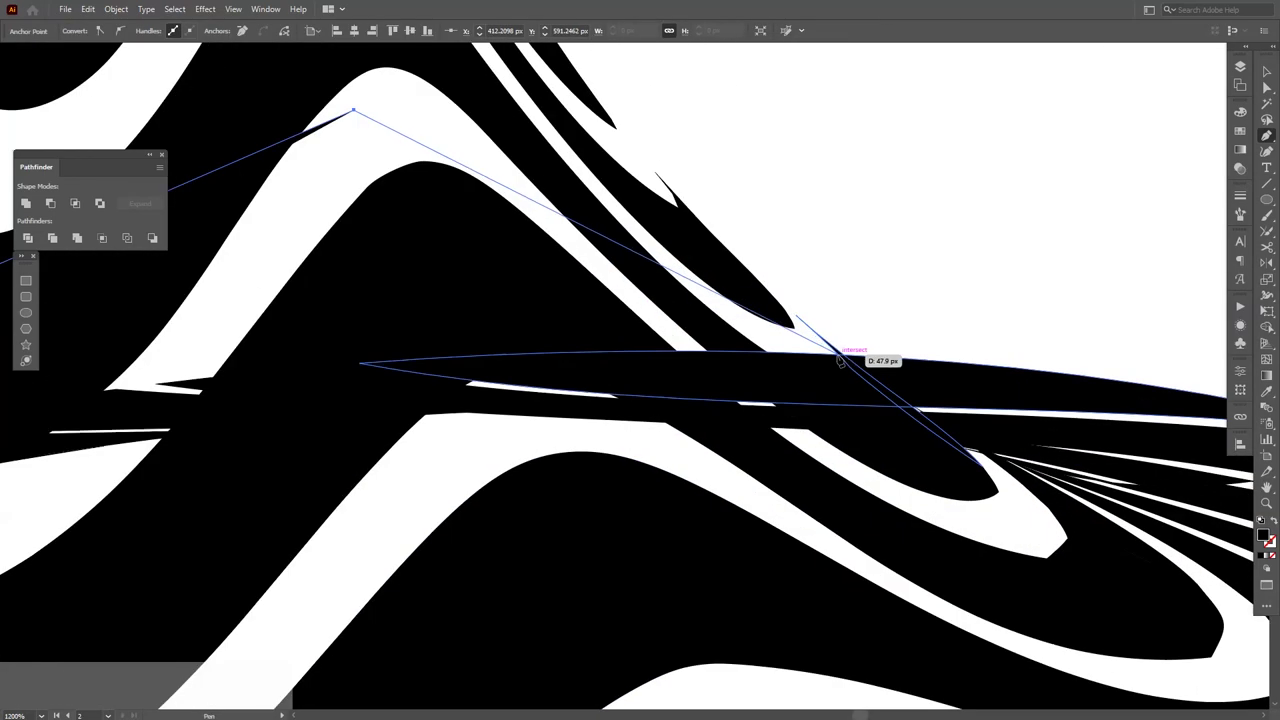
click(840, 352)
click(994, 457)
drag(998, 455, 700, 354)
scroll(700, 354, down, 4)
click(534, 466)
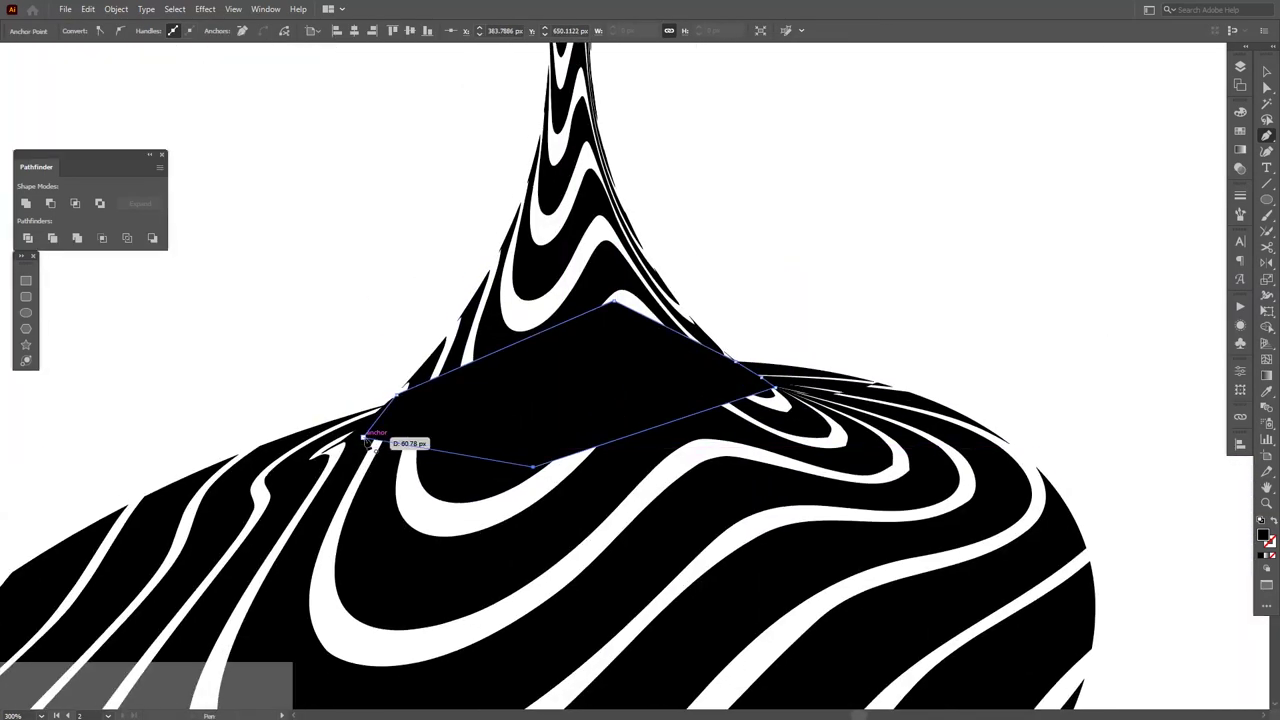
click(366, 435)
- Select the lower half's rear stripe group together with the polygon and erase the polygon and the overlapping pieces with the Shape Builder tool
key(ctrl+a)
click(728, 284)
click(306, 447)
scroll(334, 428, up, 1)
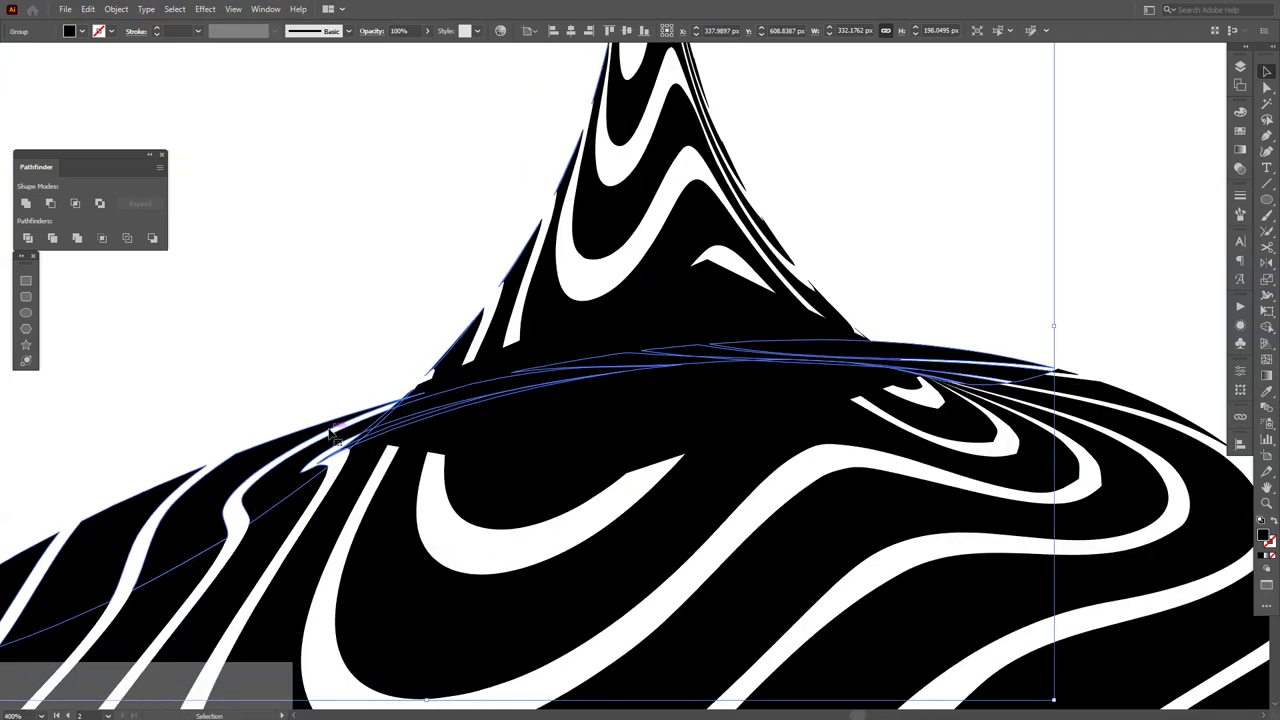
click(286, 357)
click(283, 467)
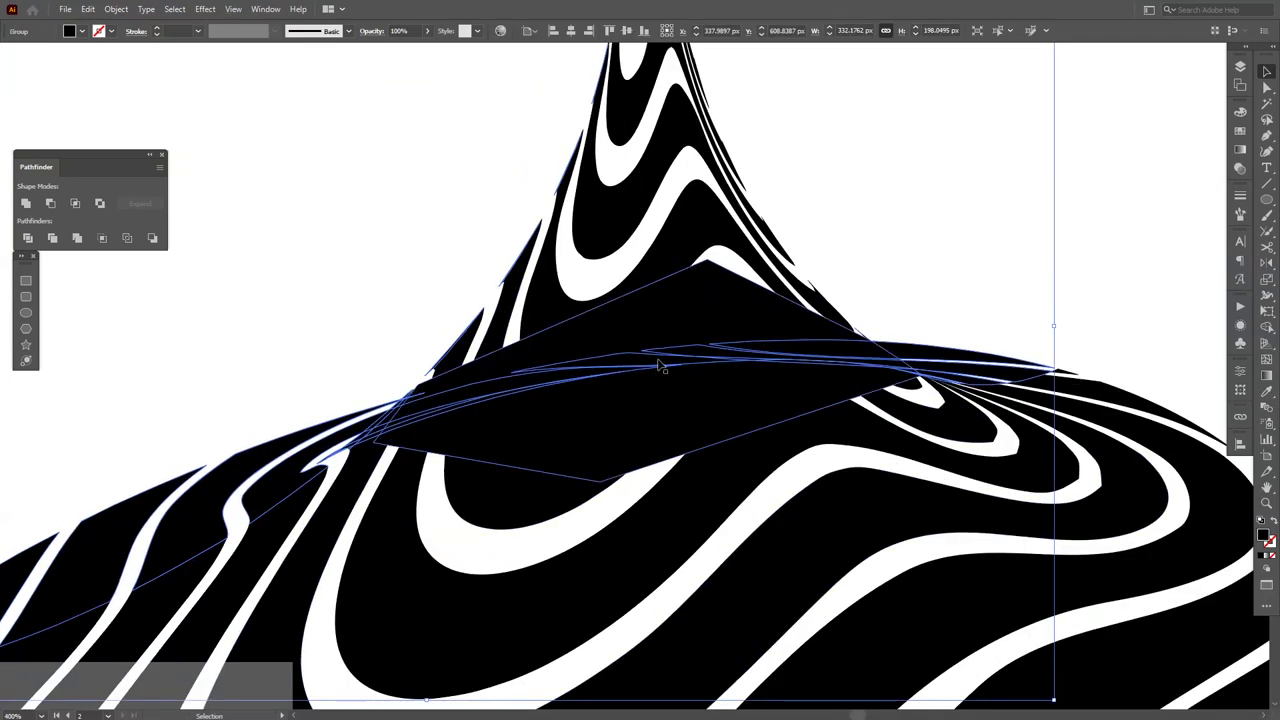
shift+click(612, 414)
scroll(622, 385, up, 1)
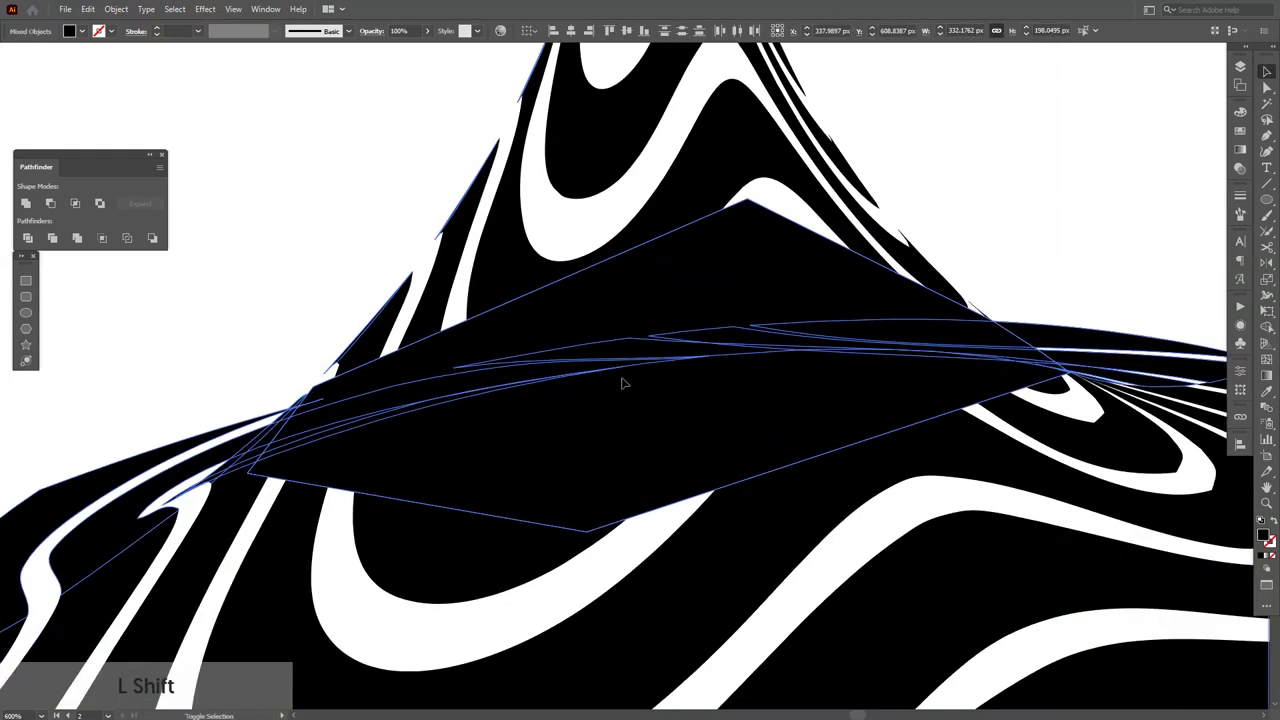
key(shift+m)
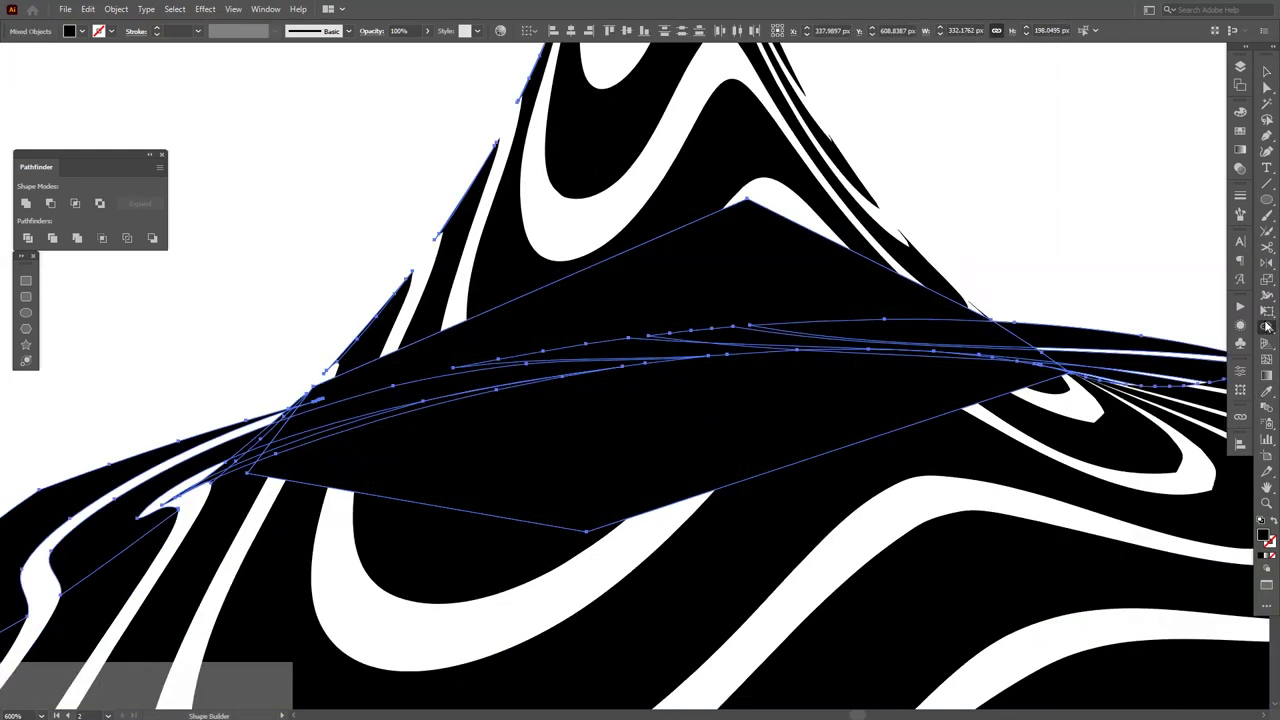
click(1267, 327)
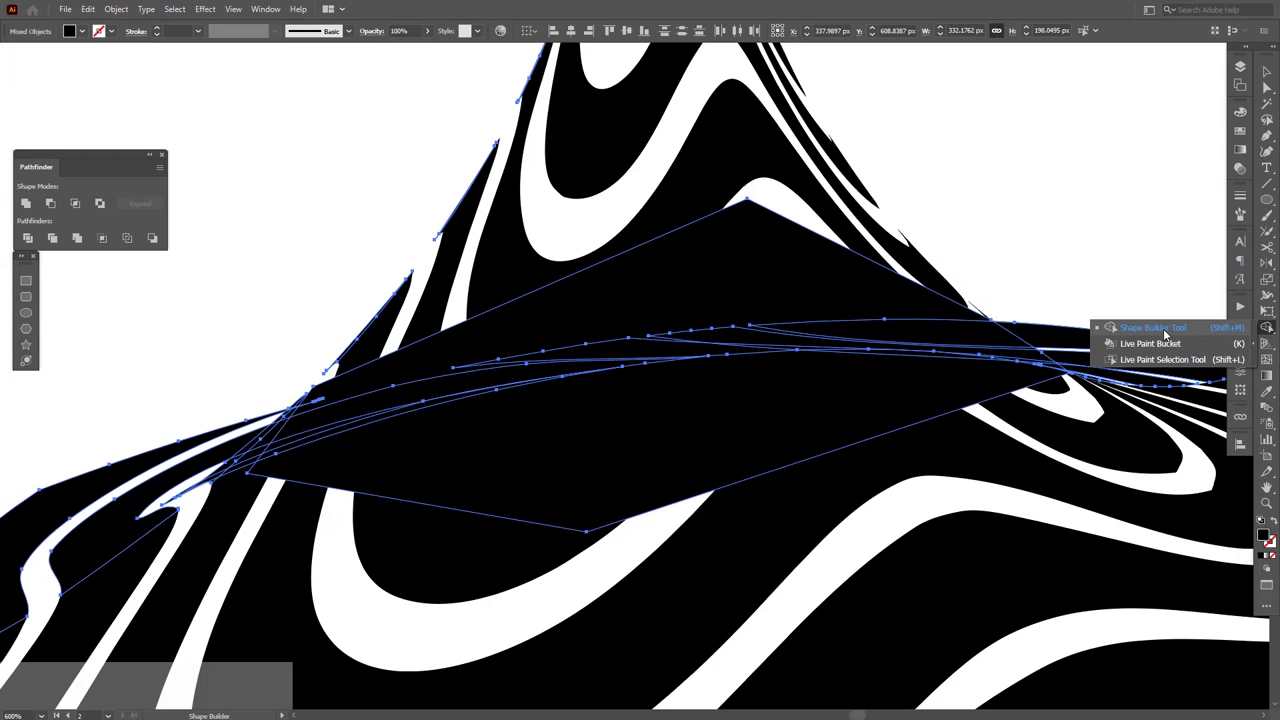
click(1164, 331)
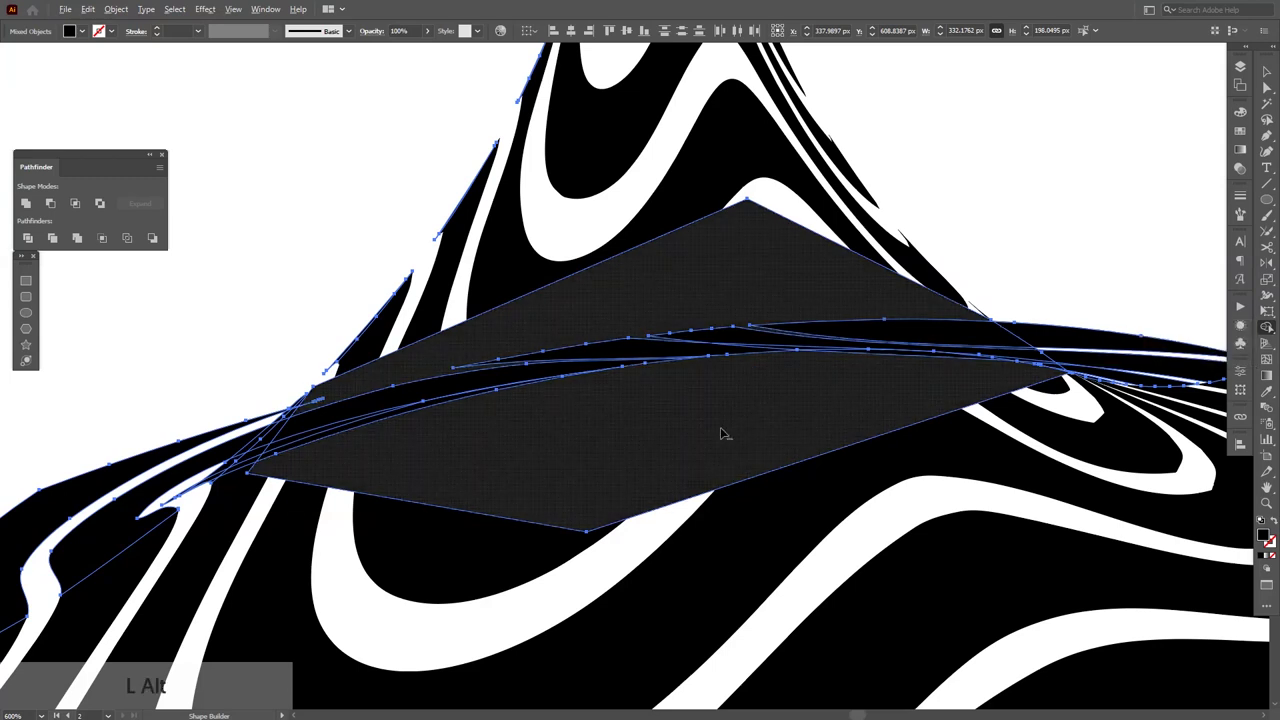
mouse_move(482, 344)
mouse_down()
mouse_move(702, 437)
mouse_move(836, 451)
mouse_up()
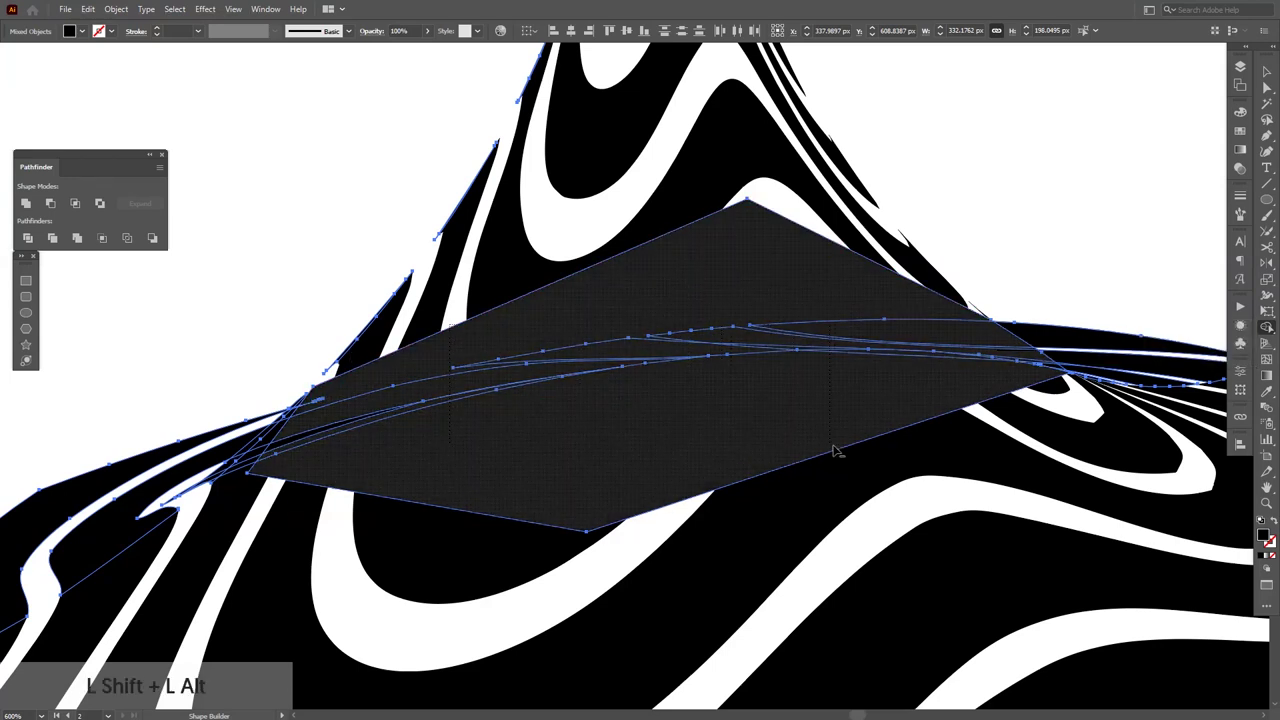
drag(929, 458, 929, 458)
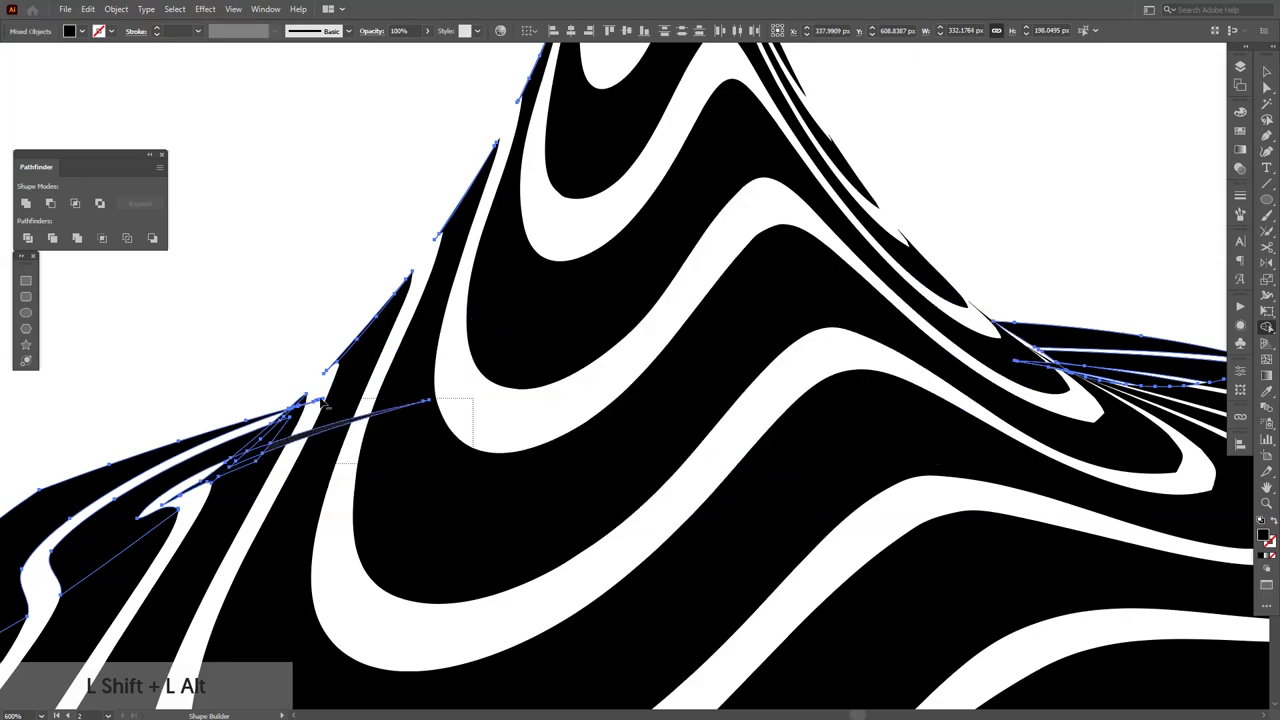
drag(315, 398, 314, 402)
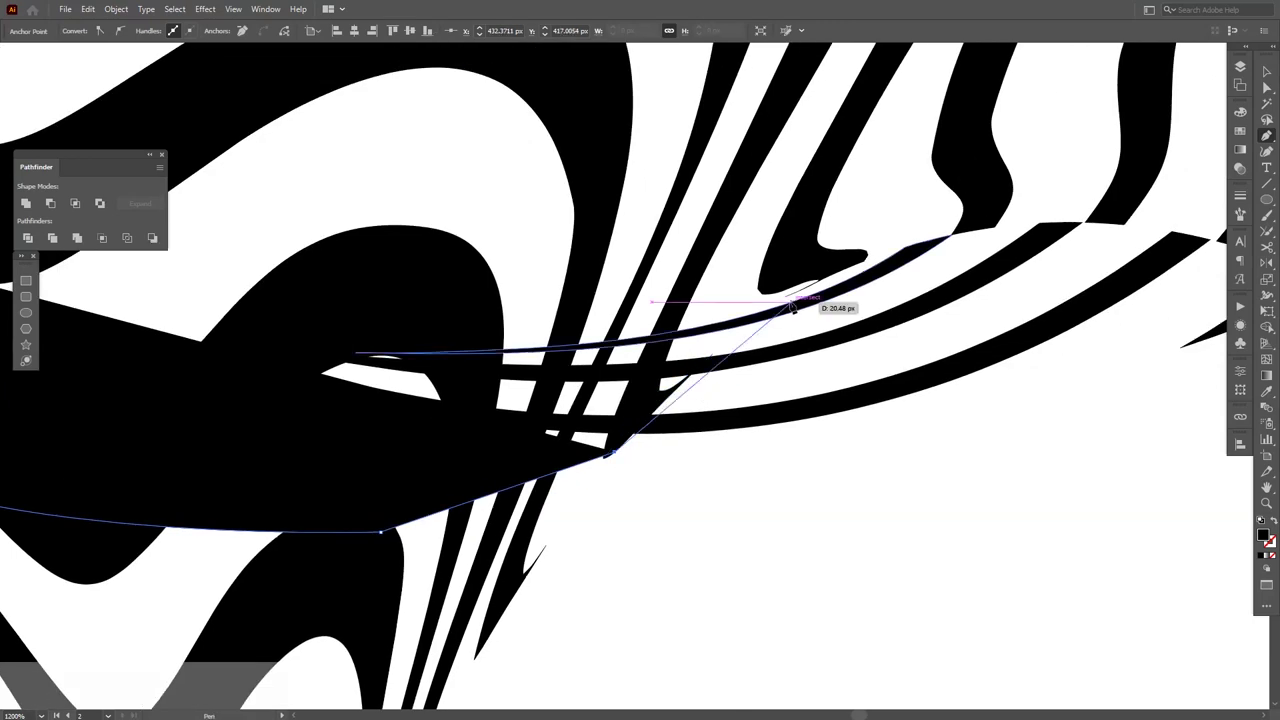
- Cover the overlapping stripes below the hourglass's upper half with a Pen shape and erase them along with it using Shape Builder
click(489, 203)
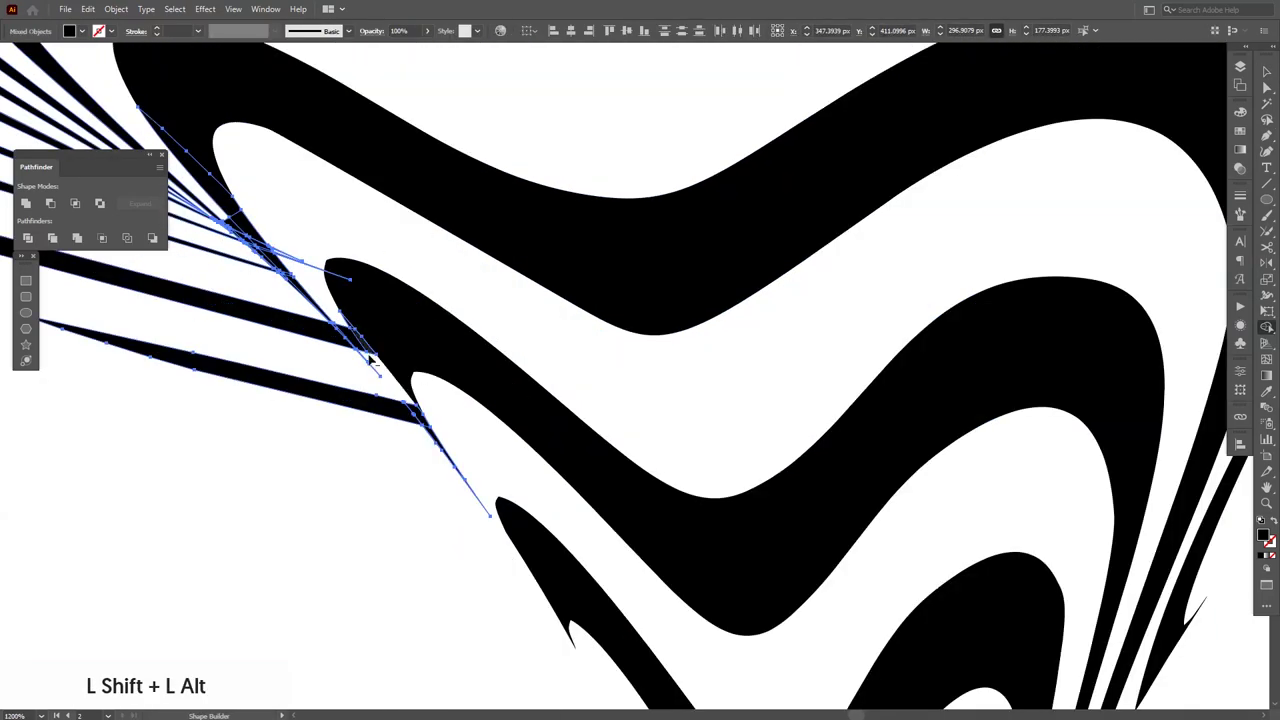
alt+click(515, 462)
drag(623, 434, 909, 434)
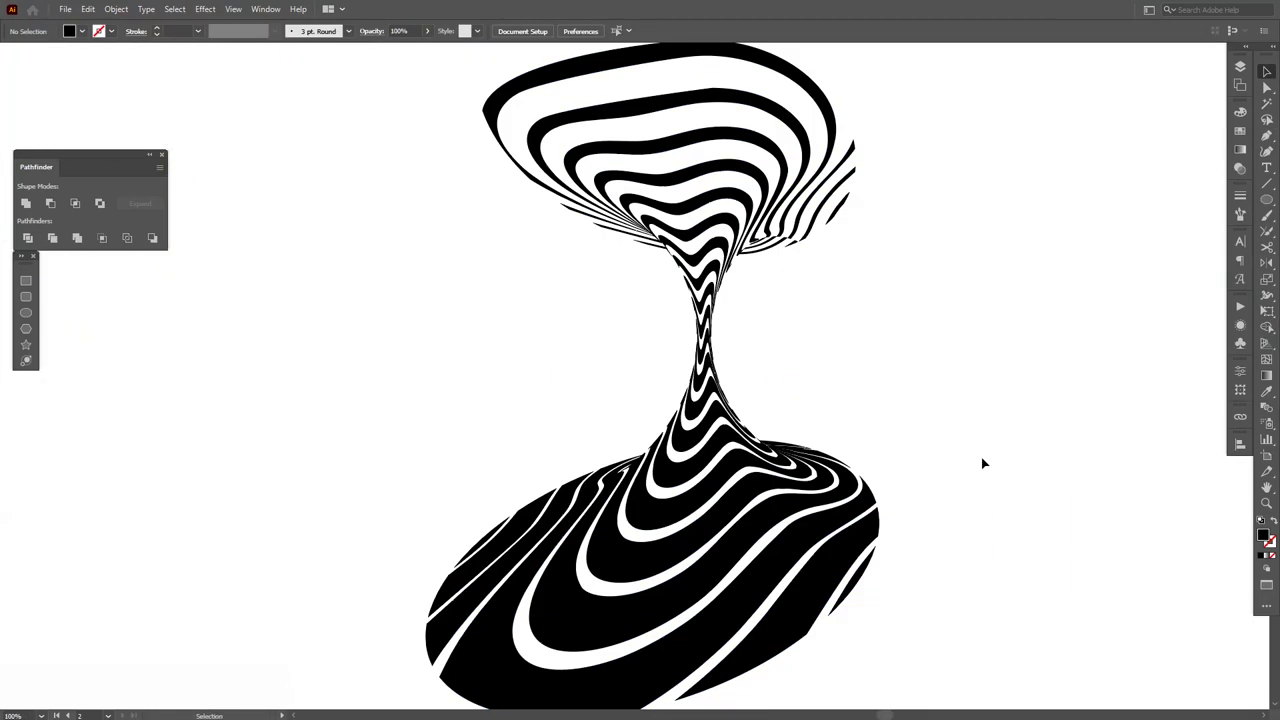